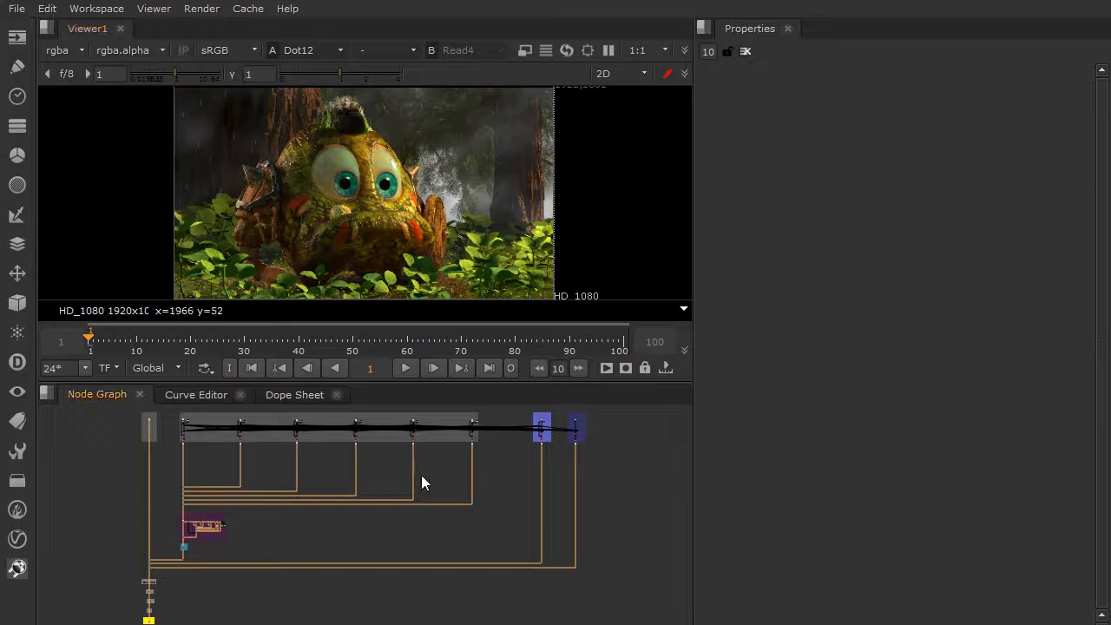
Maximize the node graph and examine the Grolo BG group at its start.
key(space)
middle_drag(403, 412, 558, 388)
scroll(488, 413, up, 8)
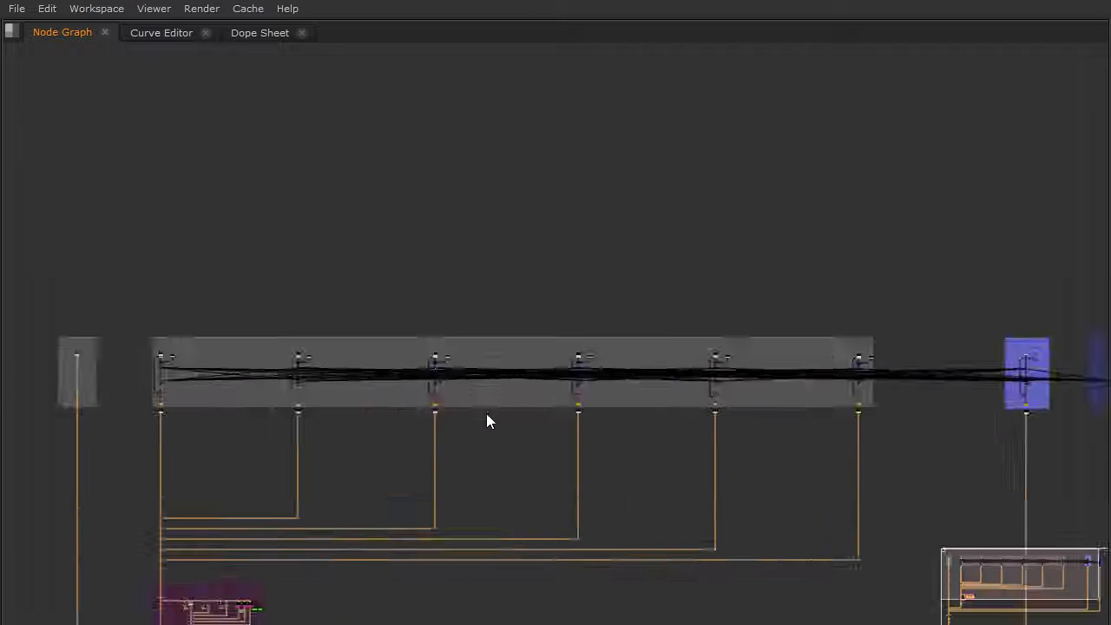
middle_drag(145, 370, 740, 370)
scroll(375, 336, up, 5)
scroll(460, 347, up, 2)
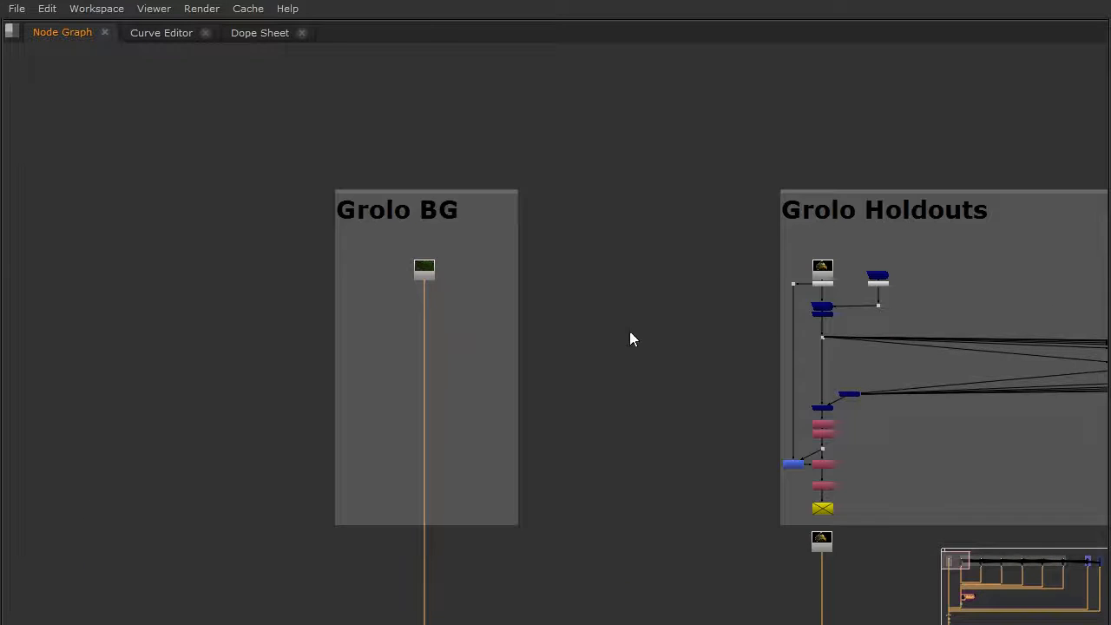
scroll(292, 315, up, 6)
drag(229, 282, 364, 211)
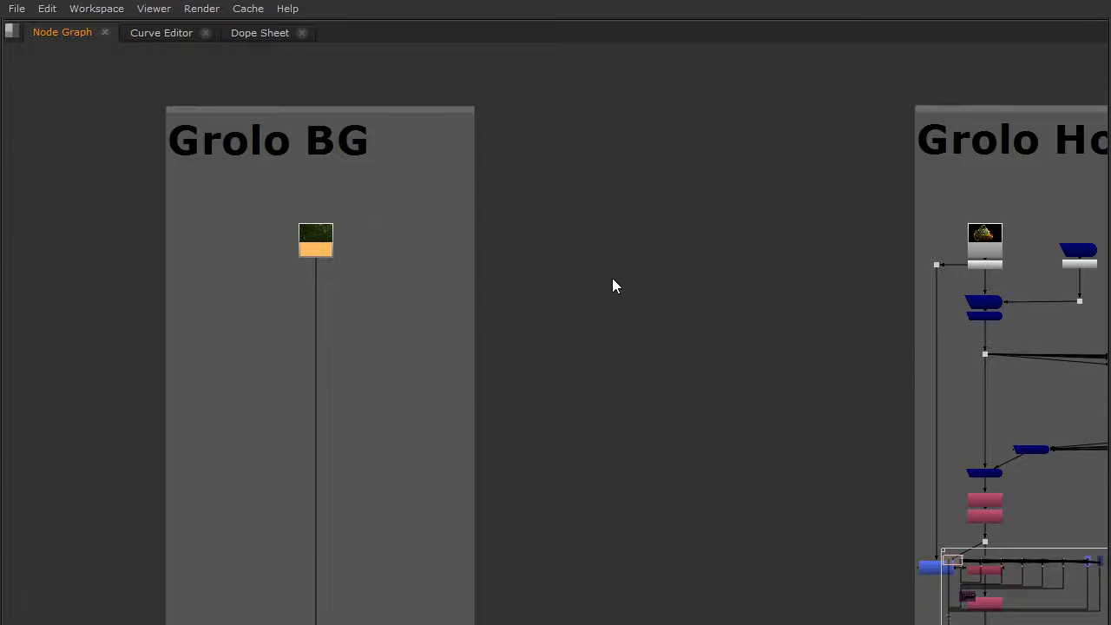
Examine the node branches inside the Grolo Holdouts group from one end to the other.
scroll(638, 312, down, 3)
middle_drag(639, 315, 135, 256)
scroll(410, 236, down, 2)
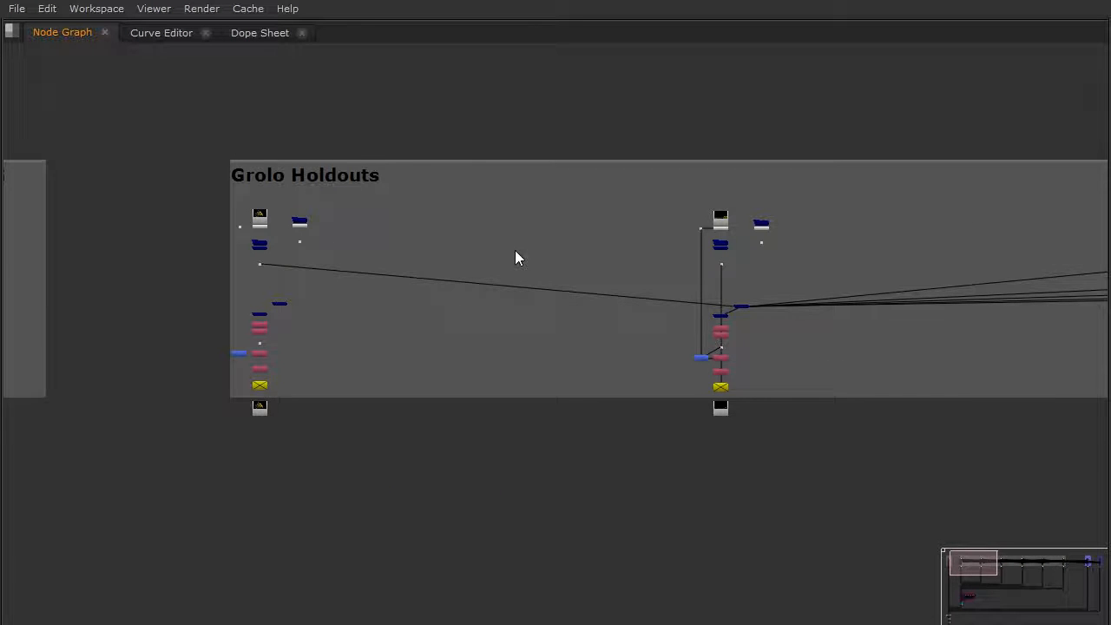
middle_drag(508, 253, 447, 276)
middle_drag(1103, 252, 751, 263)
middle_drag(1075, 264, 520, 267)
middle_drag(894, 278, 603, 271)
middle_drag(1075, 266, 853, 266)
middle_drag(1026, 270, 386, 269)
middle_drag(603, 270, 376, 271)
Examine the Rain Holdout and Fog Holdout groups and how their branches fit into the whole script.
scroll(618, 340, up, 2)
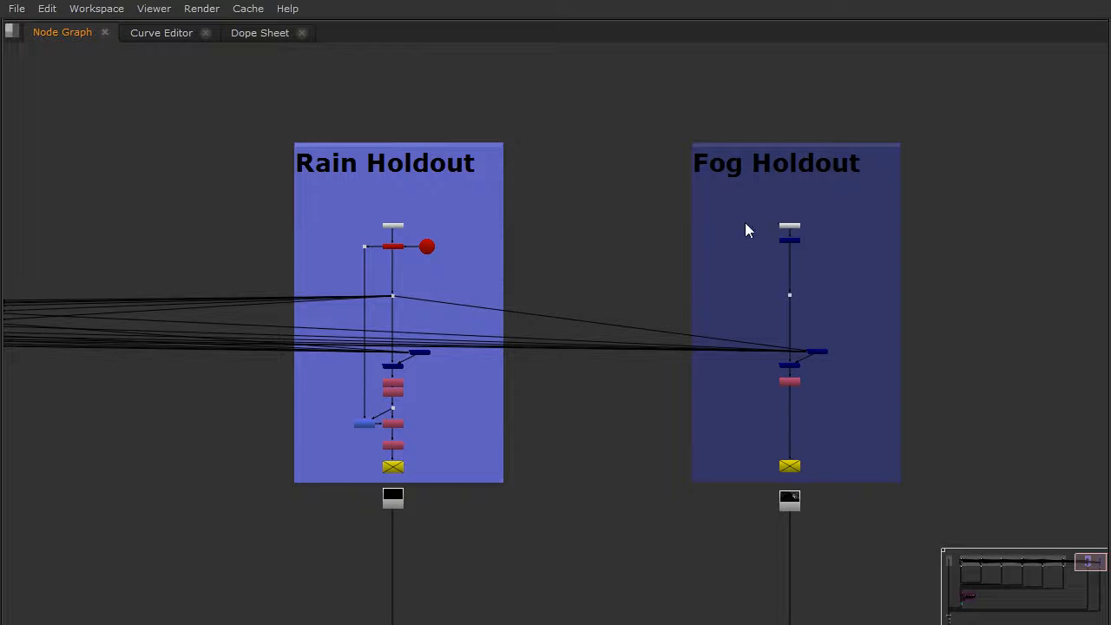
middle_drag(539, 411, 591, 320)
scroll(562, 336, down, 3)
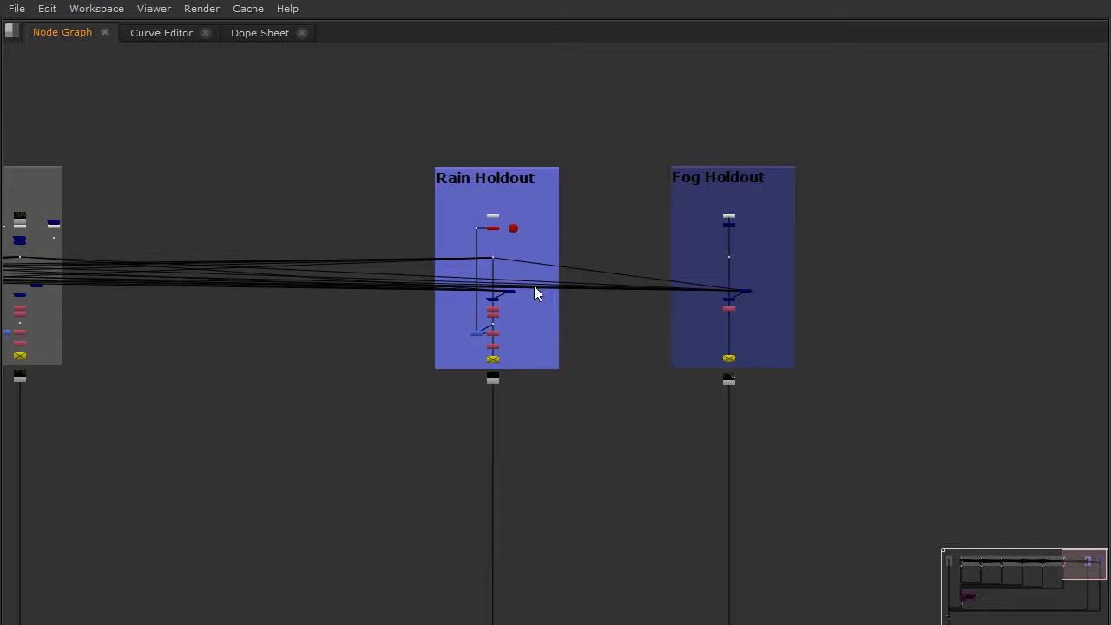
scroll(533, 287, down, 2)
middle_drag(445, 326, 736, 352)
scroll(583, 327, down, 3)
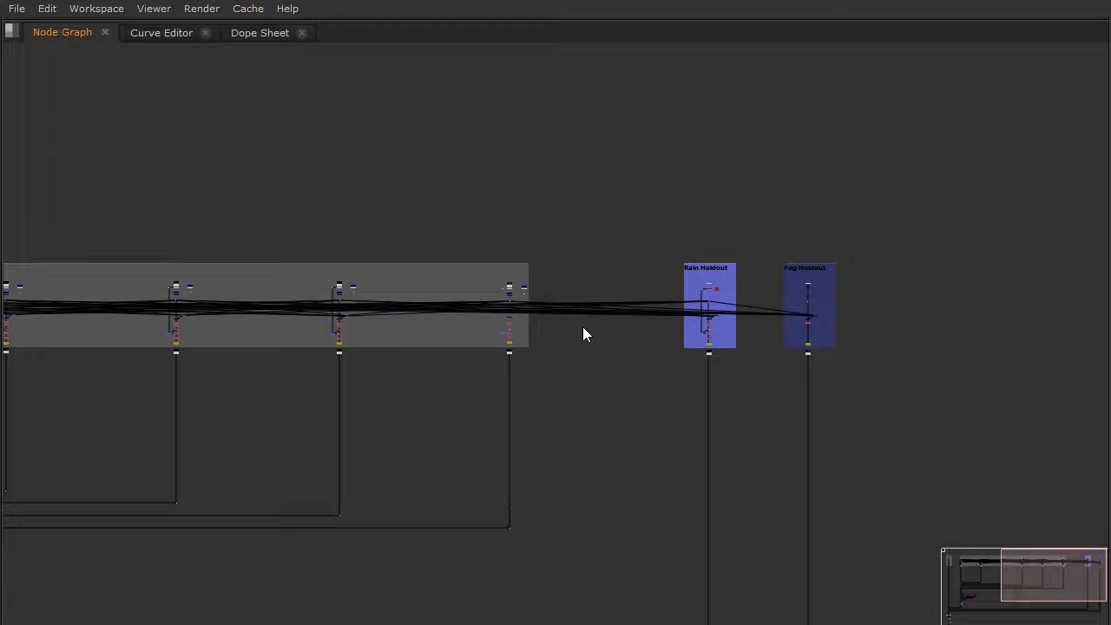
middle_drag(586, 345, 756, 294)
scroll(595, 342, down, 3)
middle_drag(457, 324, 466, 304)
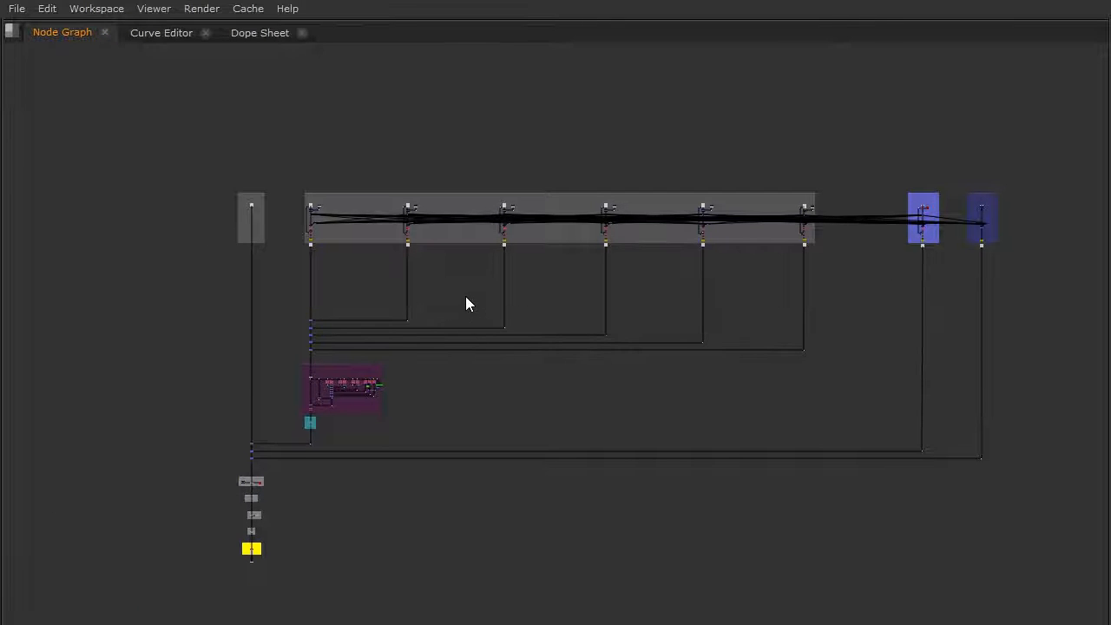
Examine the chain of merge nodes below Grolo Holdouts and select the Merge4 Ground node.
scroll(392, 278, up, 3)
middle_drag(288, 349, 330, 310)
scroll(330, 310, up, 4)
scroll(330, 310, up, 2)
middle_drag(397, 226, 389, 401)
scroll(347, 355, up, 3)
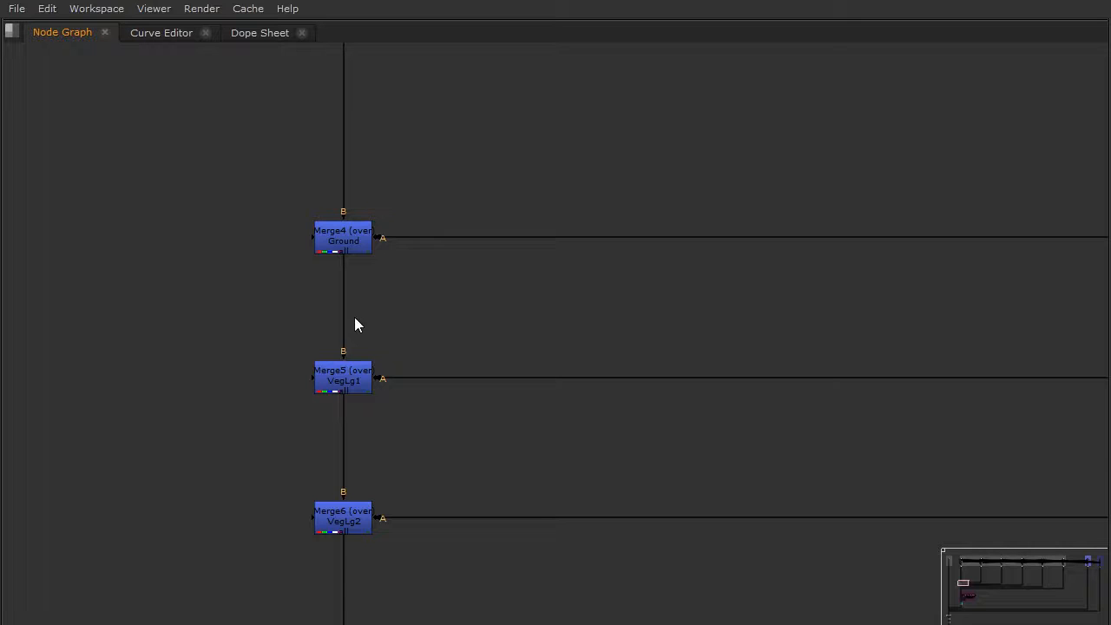
scroll(354, 319, down, 6)
middle_drag(432, 202, 477, 362)
scroll(396, 323, up, 6)
scroll(470, 194, up, 3)
click(499, 178)
scroll(500, 312, up, 3)
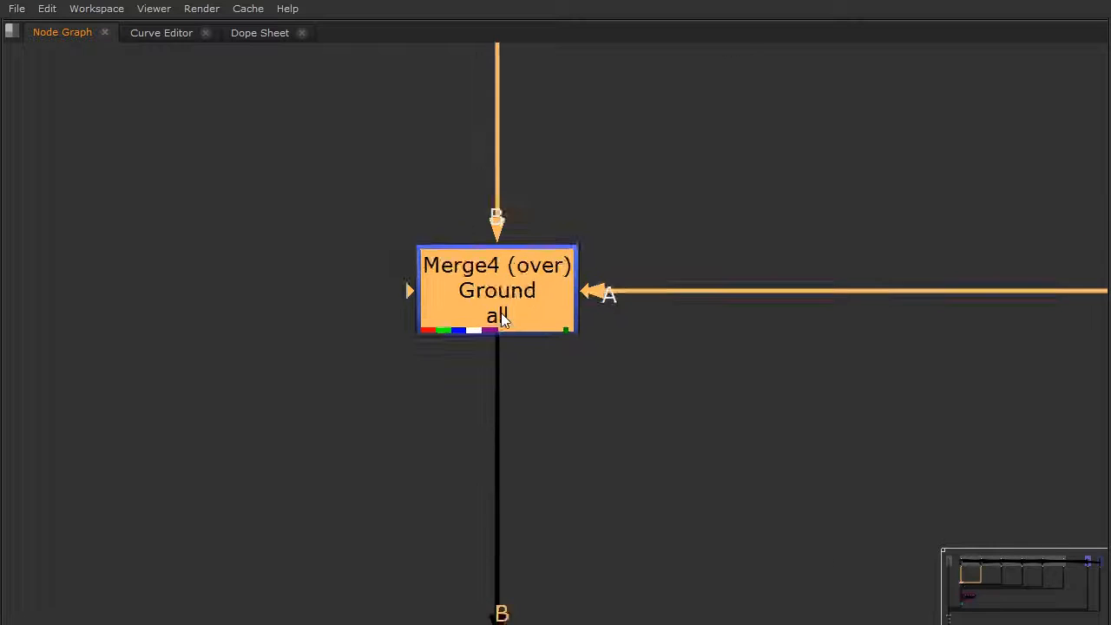
Restore the full workspace layout and open the properties of the Merge4 Ground node.
key(space)
middle_drag(443, 473, 383, 593)
middle_drag(381, 530, 364, 497)
double_click(370, 498)
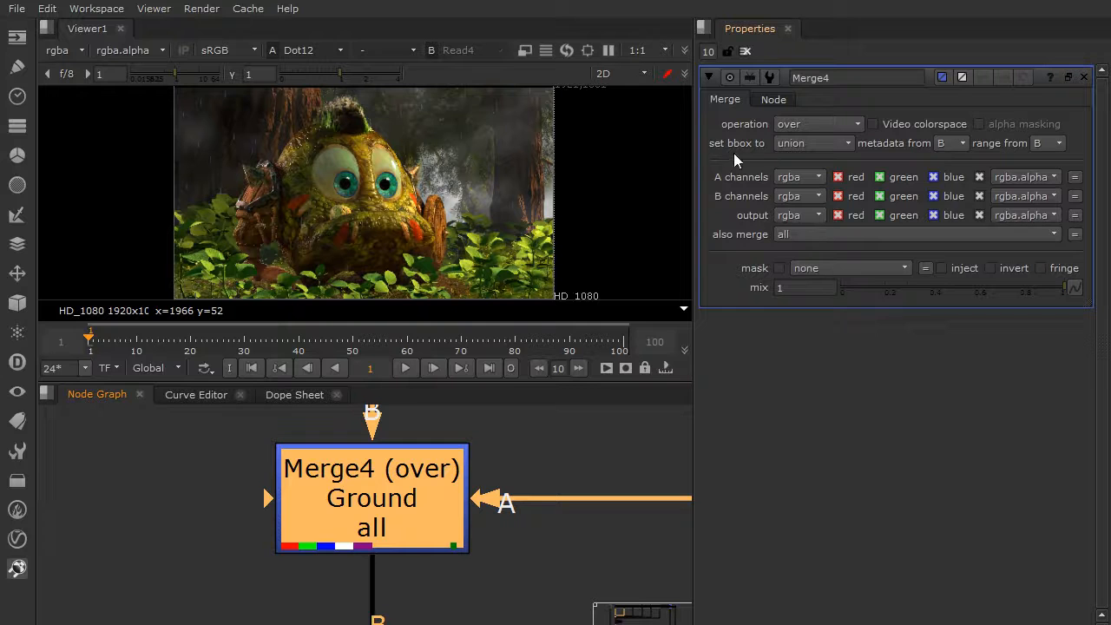
Inspect the label text of Merge4, including its [value also_merge] expression.
click(773, 99)
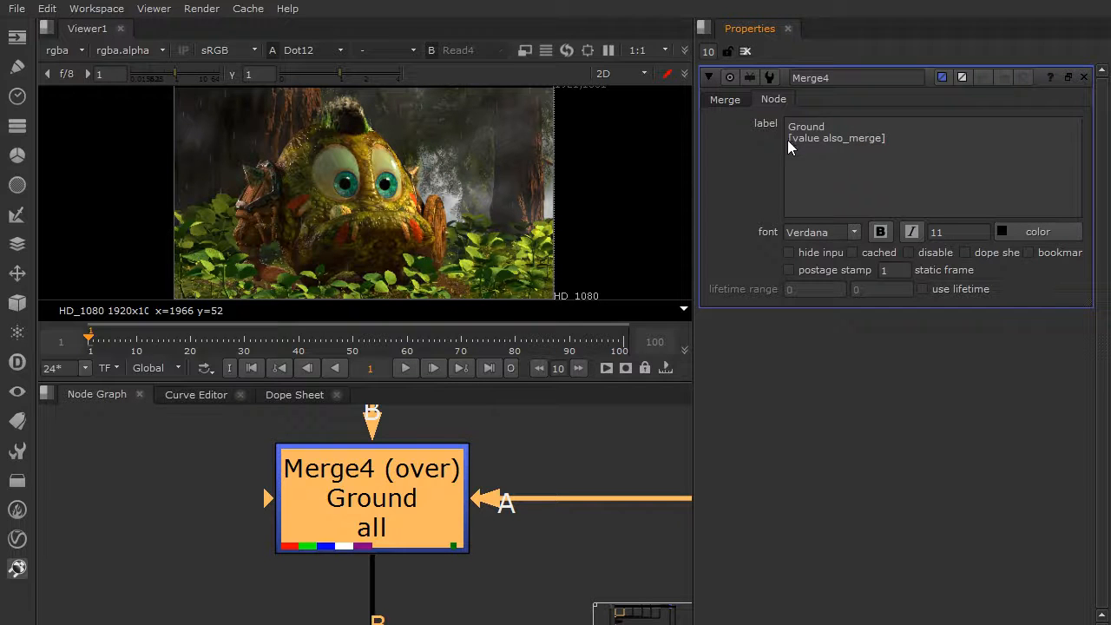
click(899, 141)
double_click(822, 138)
click(914, 142)
middle_drag(505, 463, 513, 490)
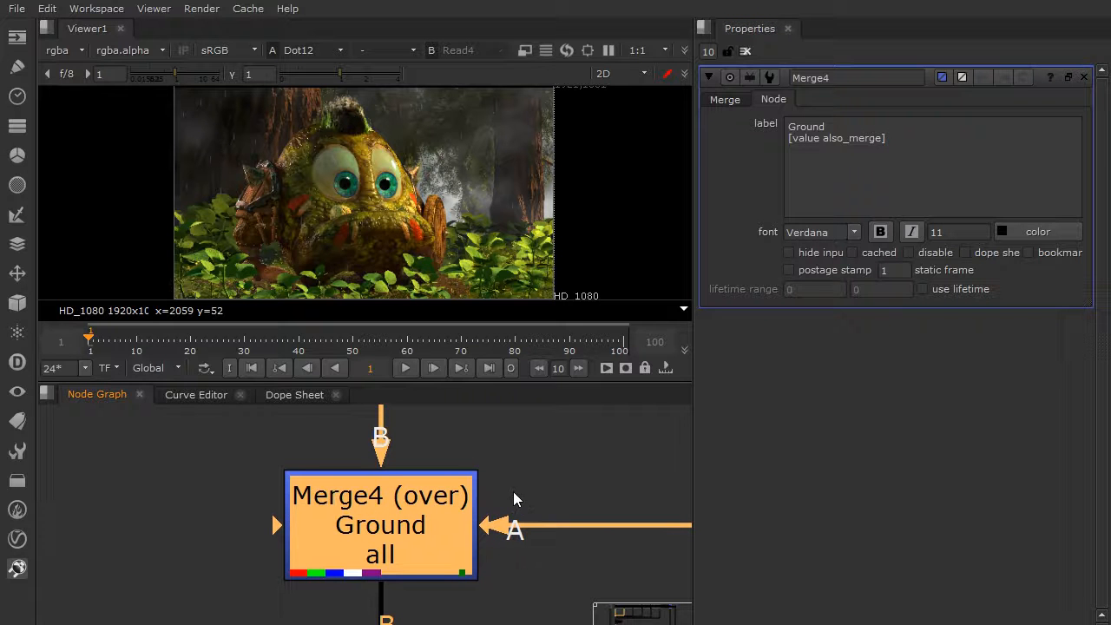
Check Merge4's merge settings and close all open node properties.
click(724, 100)
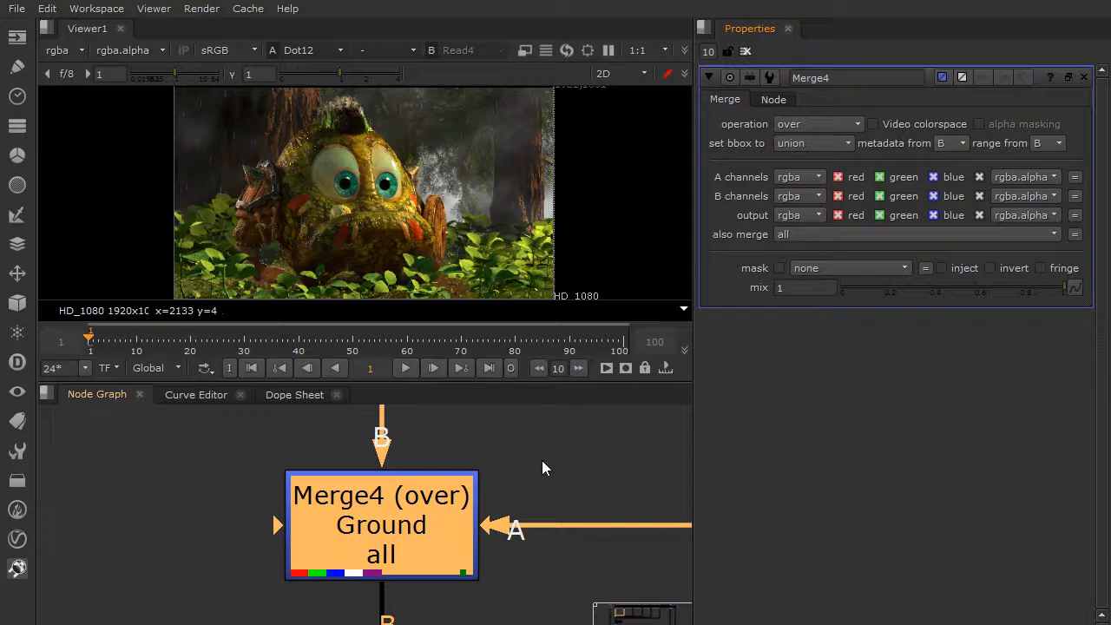
scroll(547, 504, down, 5)
middle_drag(548, 531, 466, 582)
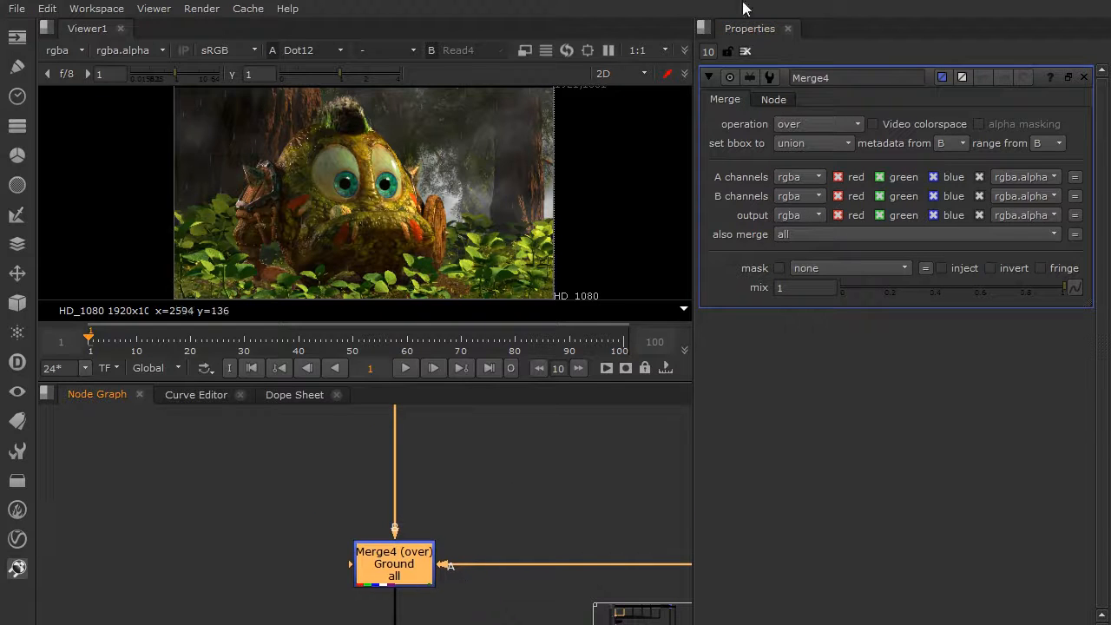
click(746, 52)
drag(427, 552, 428, 553)
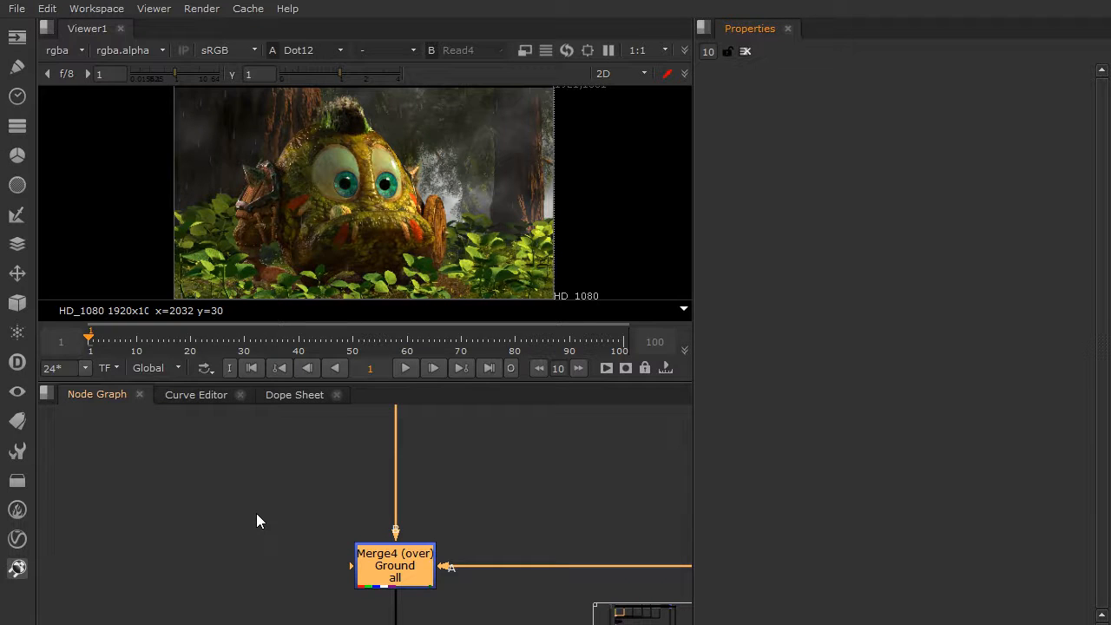
Maximize the node graph and examine the Ground, VegLg1 and VegLg2 merges and the B and A inputs of Merge4.
middle_drag(306, 537, 322, 464)
scroll(347, 519, down, 5)
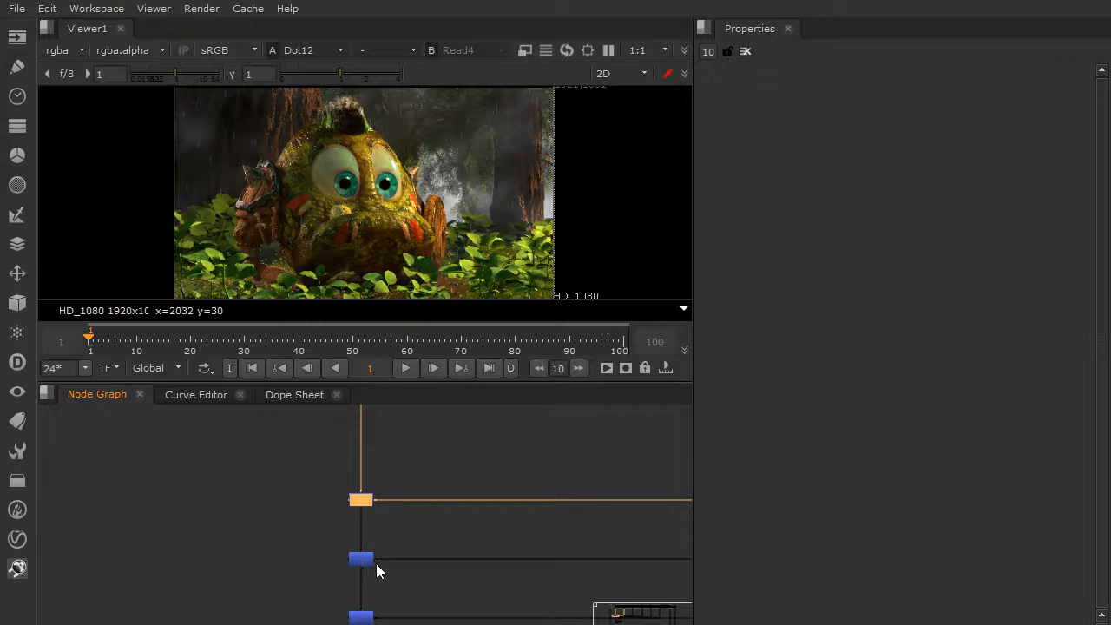
key(space)
scroll(335, 524, up, 5)
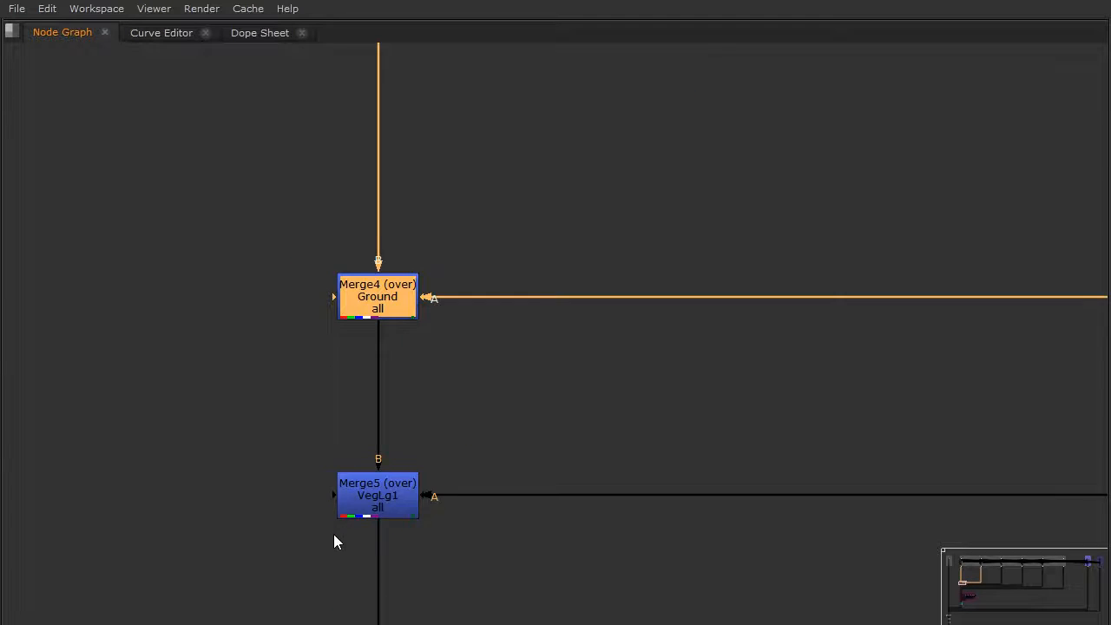
middle_drag(334, 535, 354, 380)
click(323, 291)
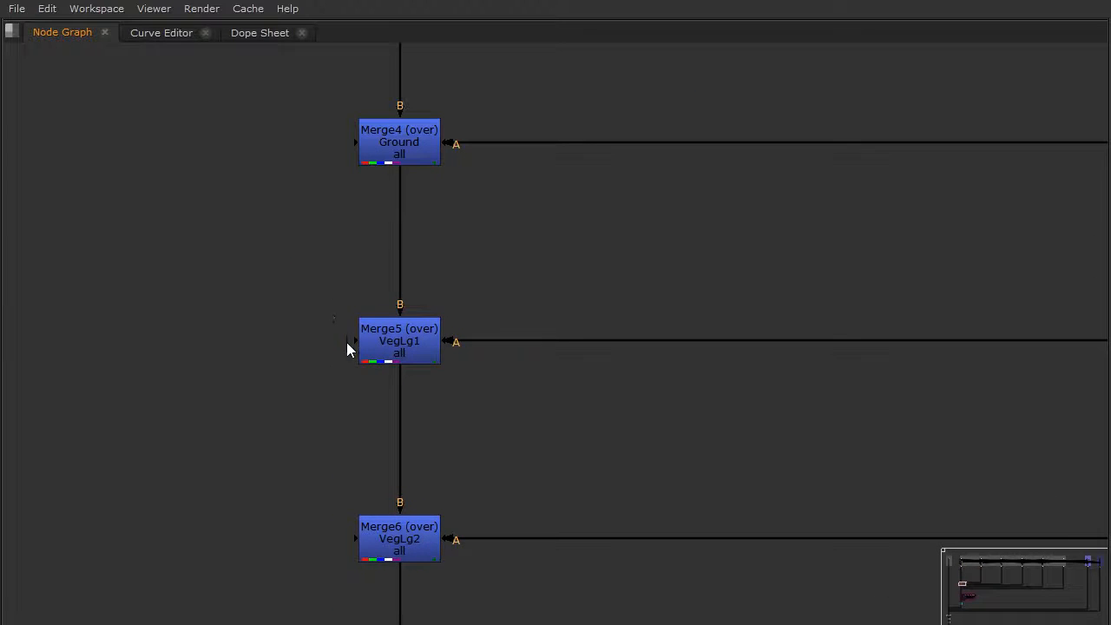
middle_drag(342, 293, 403, 470)
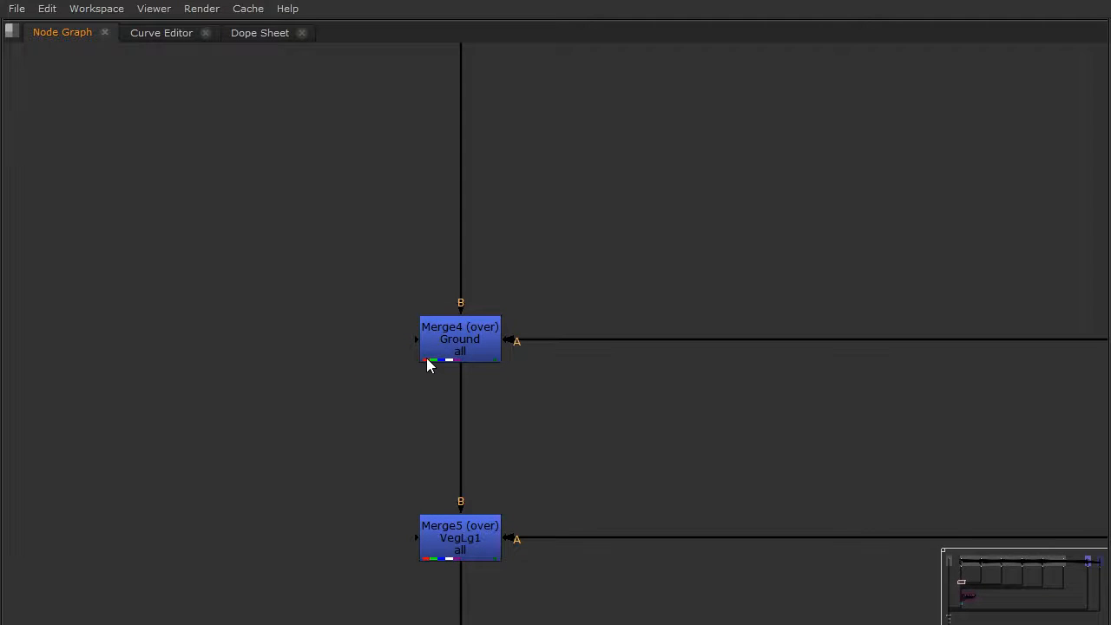
scroll(462, 342, up, 3)
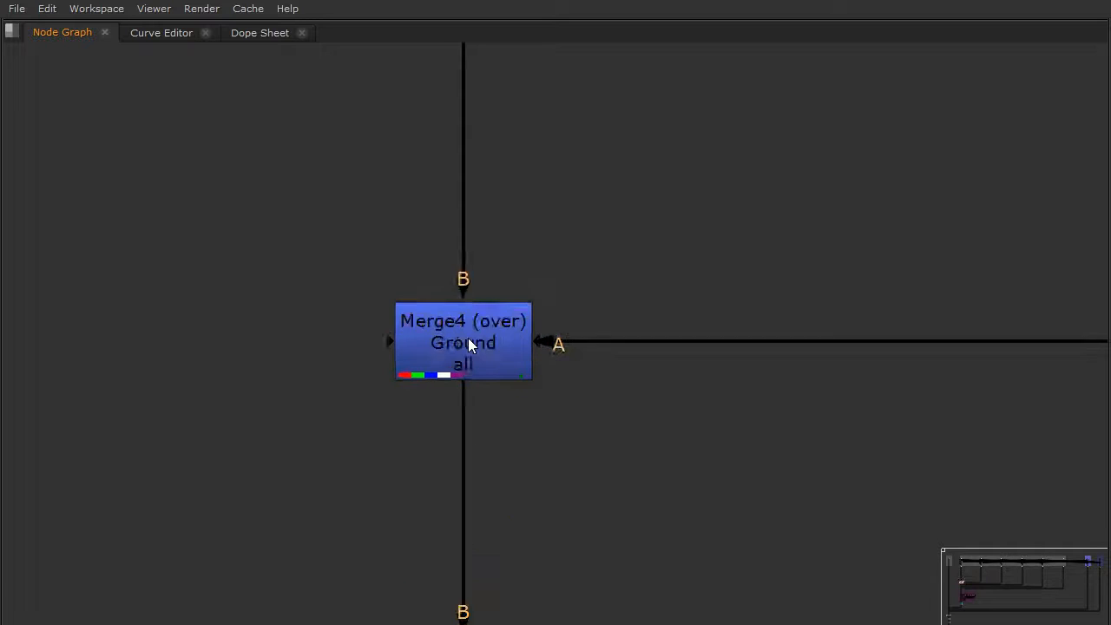
click(467, 343)
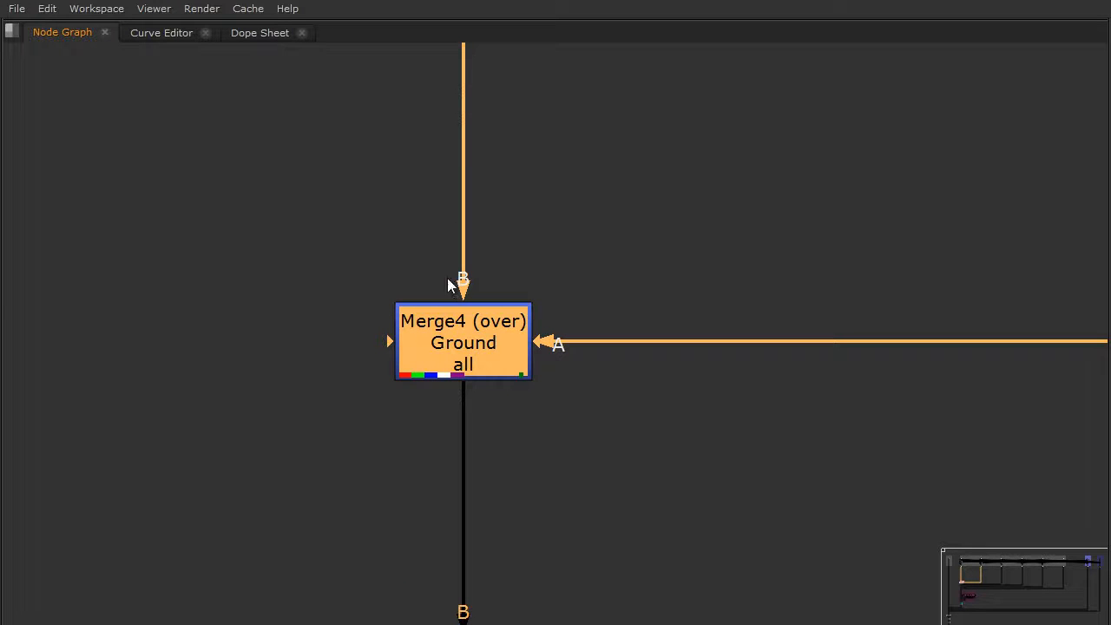
scroll(462, 343, down, 6)
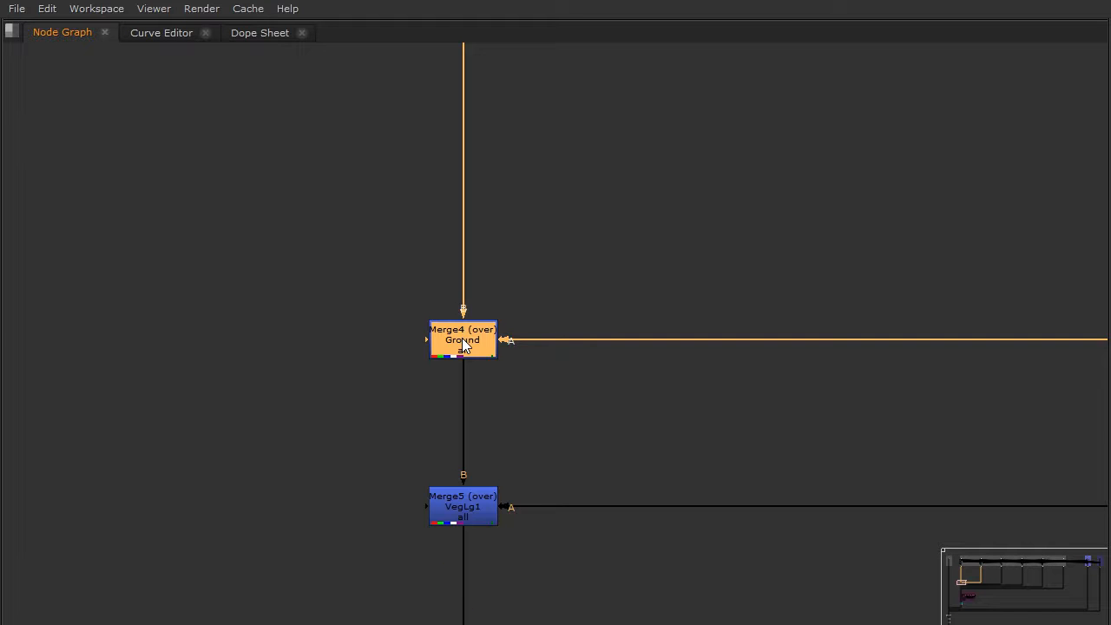
scroll(462, 350, up, 5)
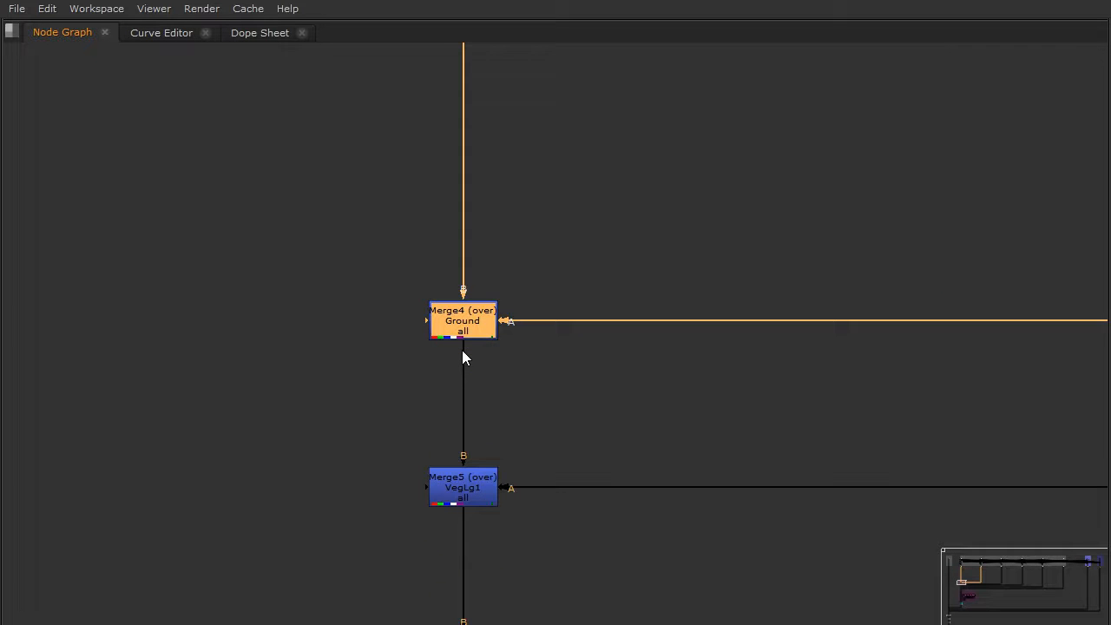
Follow the graph past the Redshift AOV template and AOV Grades groups and select the Merge1 BG node.
scroll(388, 392, down, 3)
scroll(389, 383, down, 3)
middle_drag(325, 499, 601, 78)
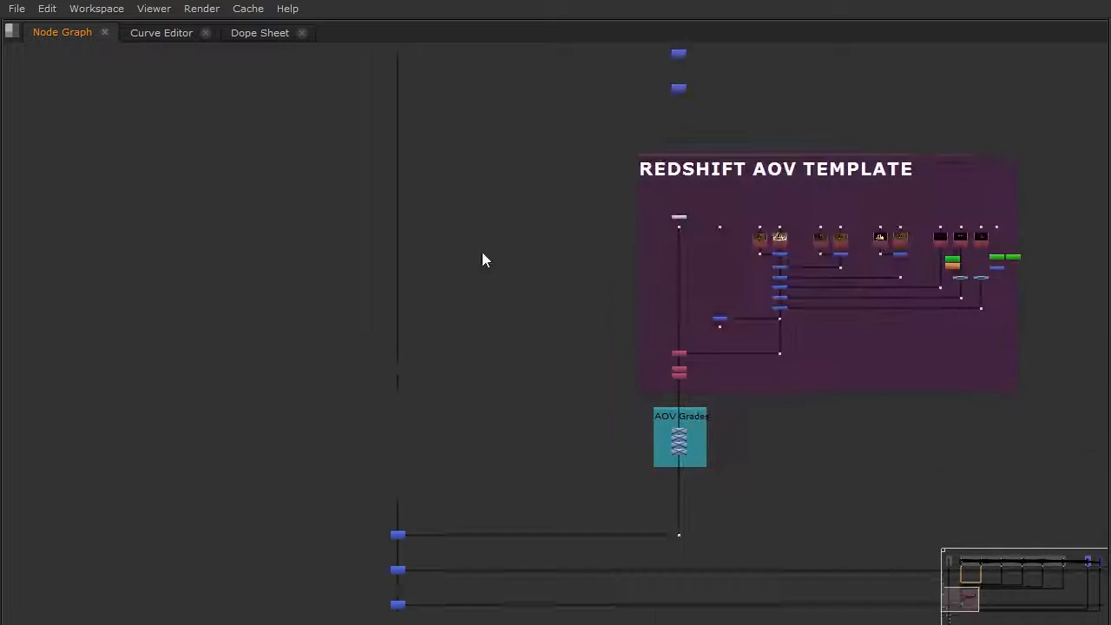
middle_drag(408, 535, 417, 366)
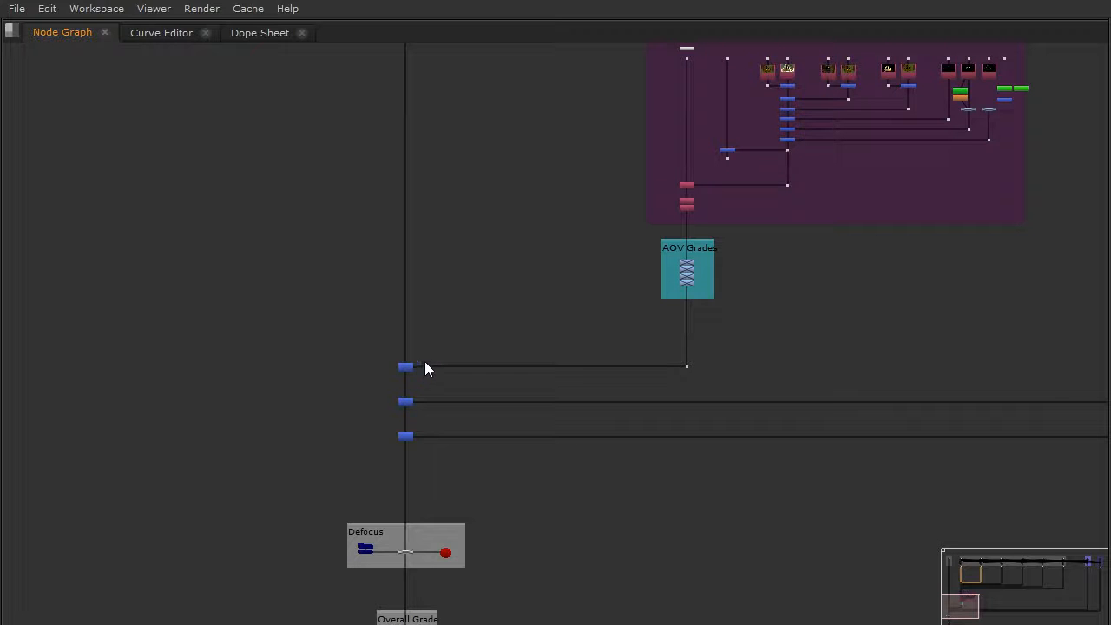
scroll(414, 367, up, 5)
click(387, 368)
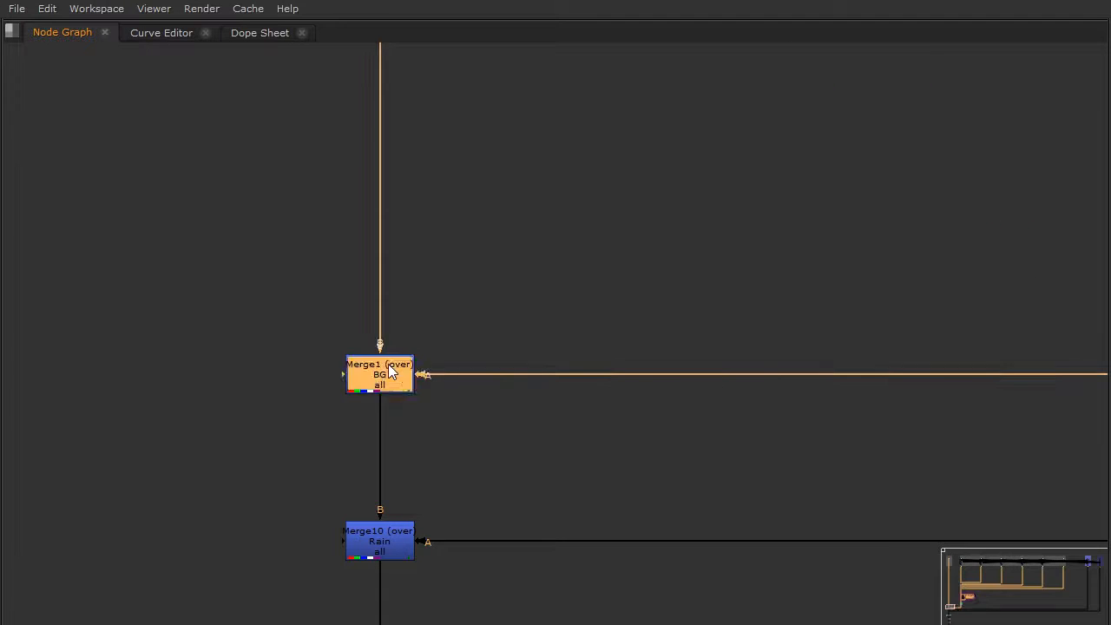
Trace the inputs feeding Merge1 up to the source groups and back down to the final adjustment groups.
scroll(390, 361, down, 8)
middle_drag(405, 165, 452, 377)
middle_drag(464, 179, 446, 317)
scroll(491, 355, up, 6)
scroll(491, 352, down, 6)
middle_drag(555, 573, 535, 265)
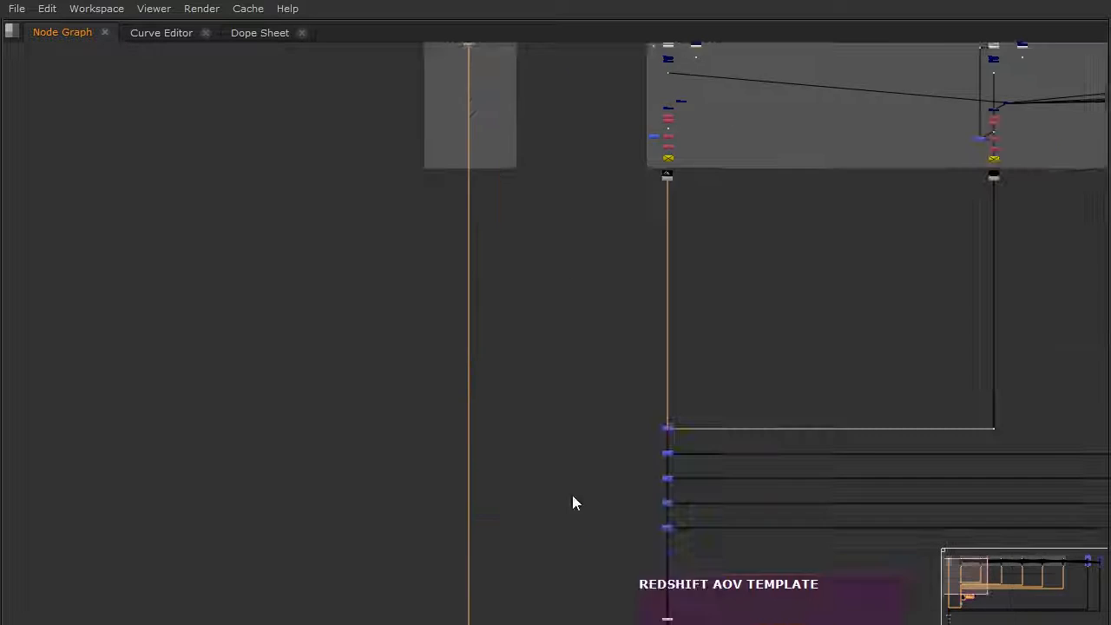
middle_drag(571, 495, 542, 174)
middle_drag(486, 541, 486, 346)
Restore the full workspace layout and disable the Merge1 BG node.
key(space)
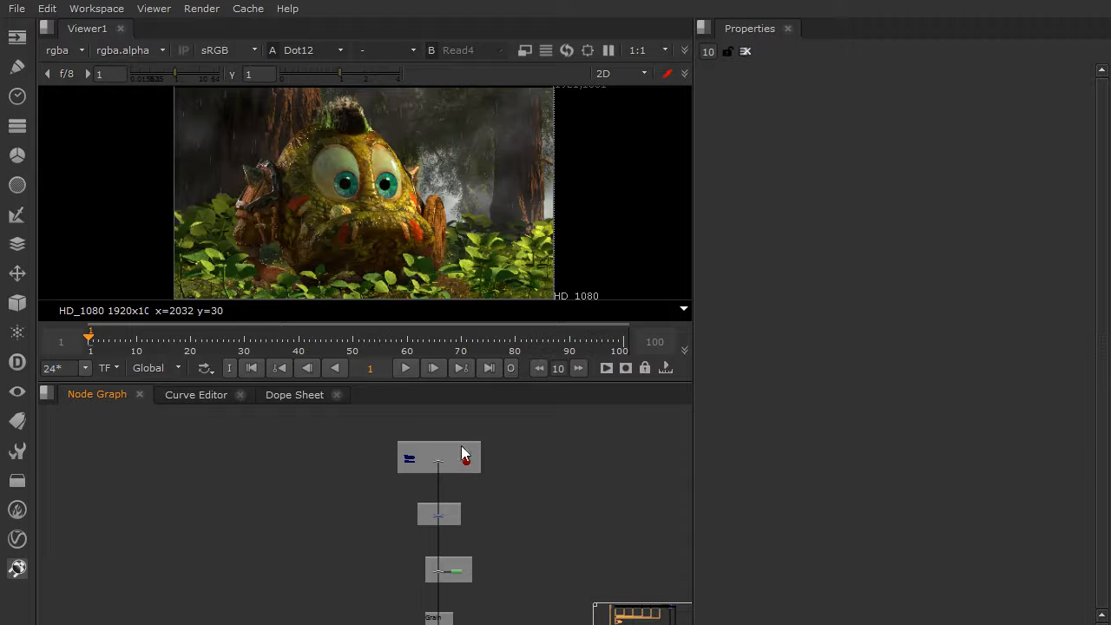
middle_drag(460, 445, 435, 587)
scroll(425, 473, up, 8)
middle_drag(438, 449, 404, 513)
click(385, 476)
click(329, 524)
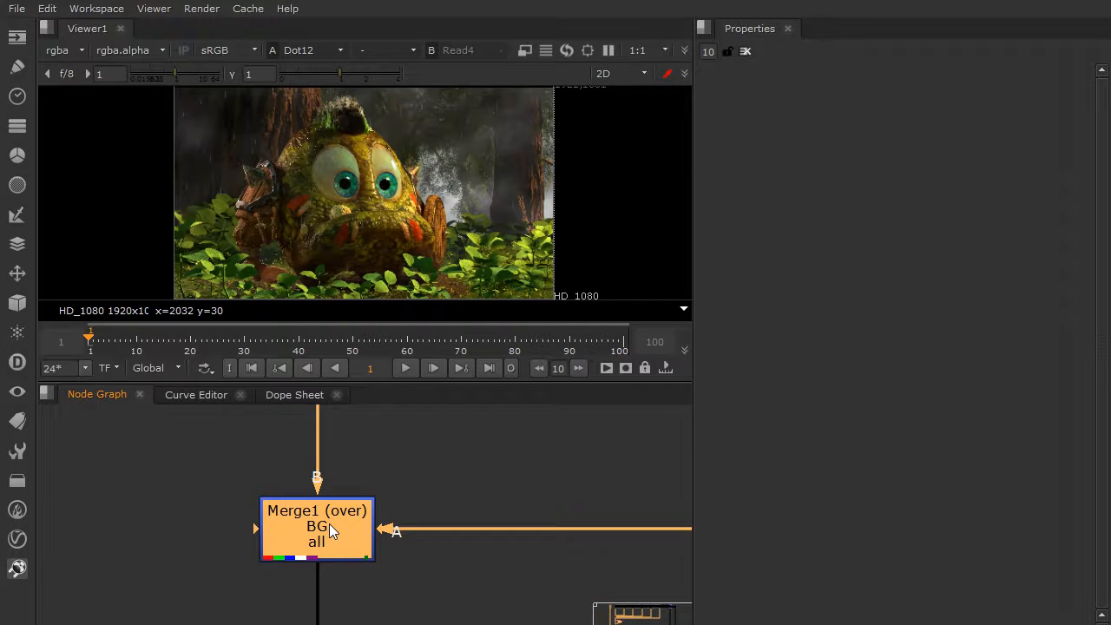
key(d)
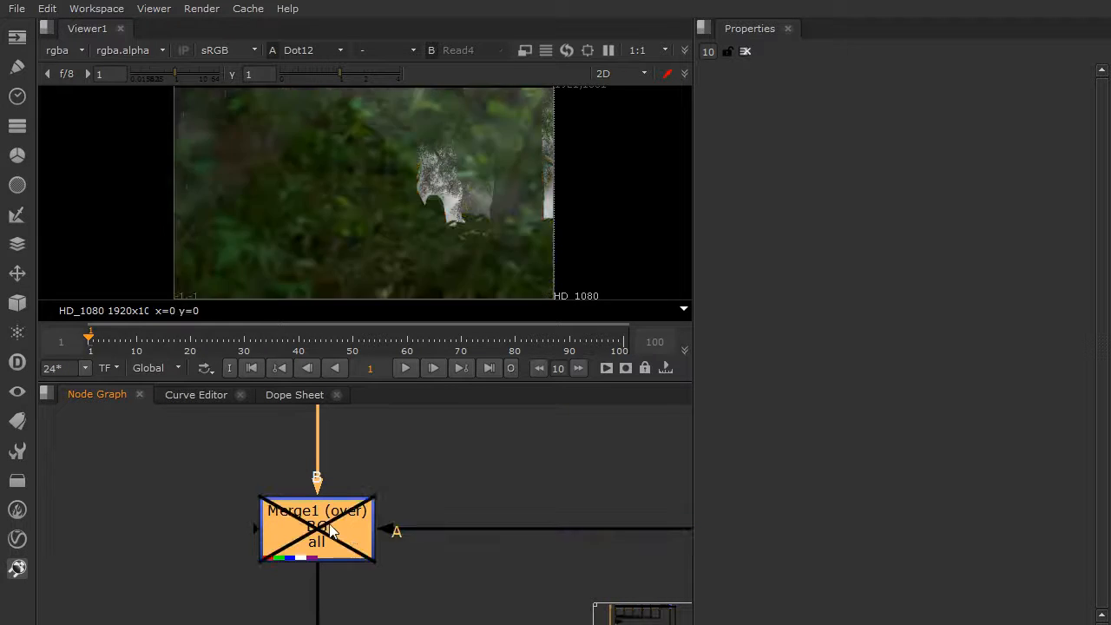
Disable the two merge nodes directly below Merge1 that bring in the rain and fog.
scroll(352, 527, down, 8)
drag(347, 553, 391, 498)
key(d)
Enable the Merge1 BG node again to bring the Grolo elements back over the background.
scroll(356, 466, up, 5)
click(360, 529)
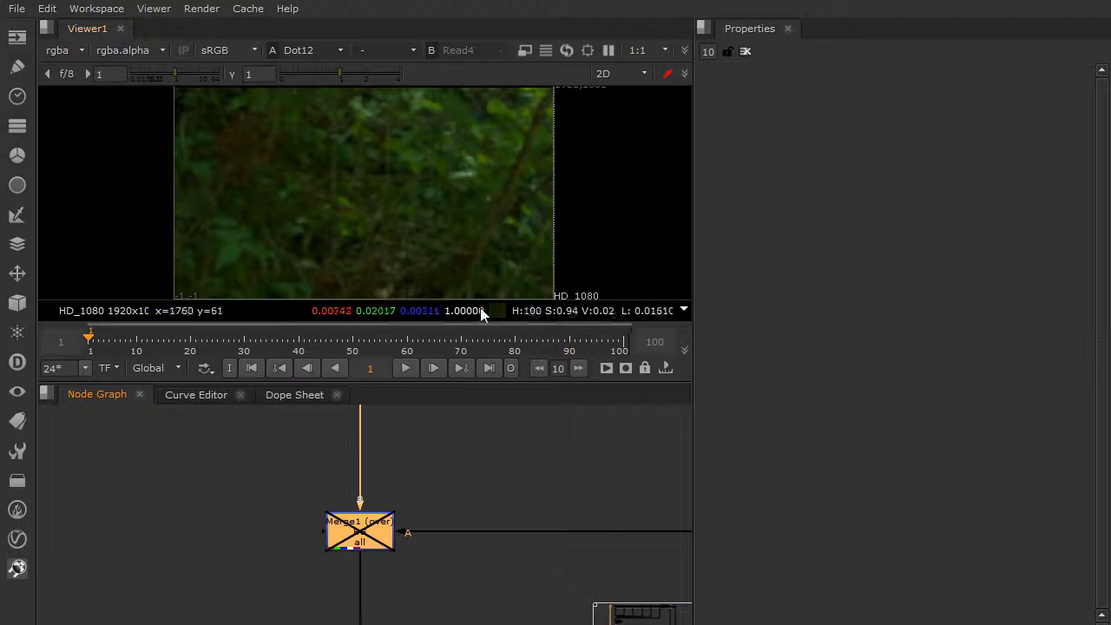
click(425, 507)
click(365, 535)
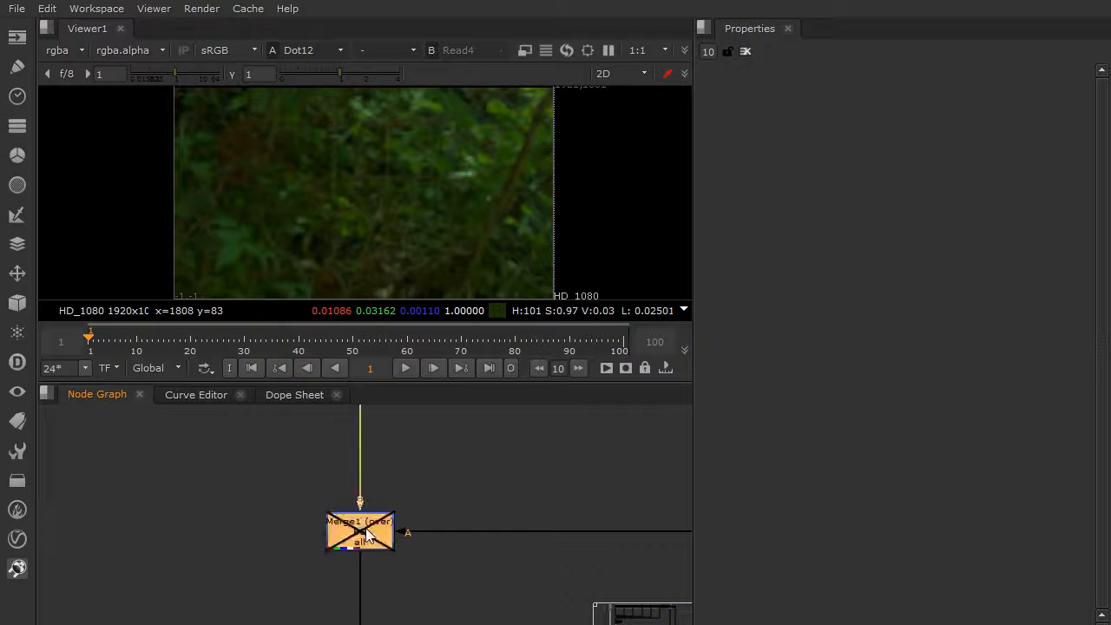
key(d)
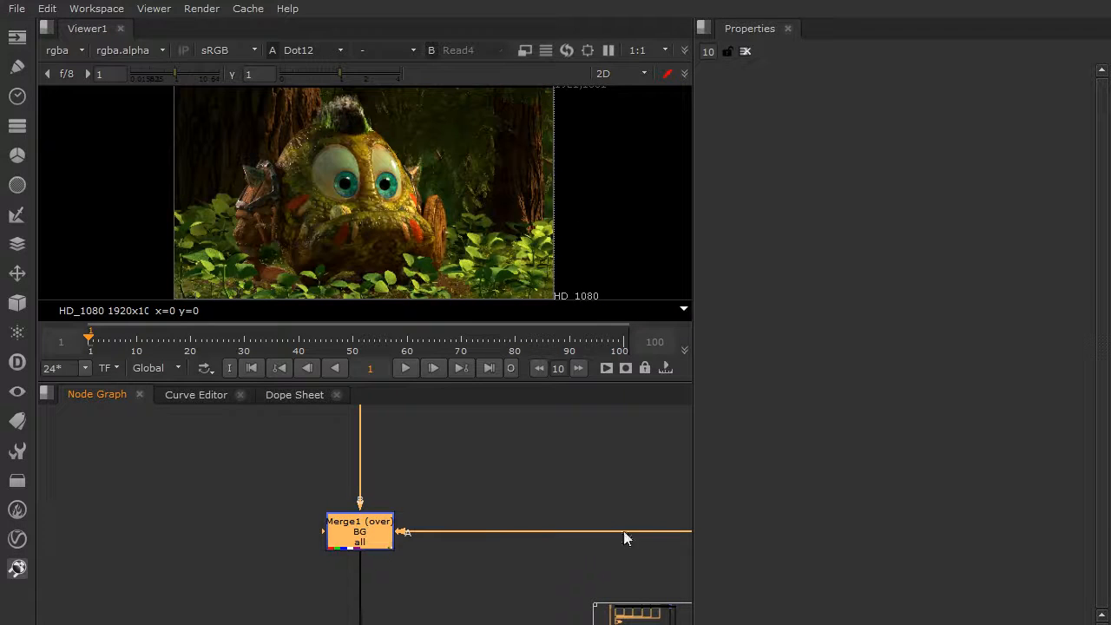
scroll(397, 526, down, 6)
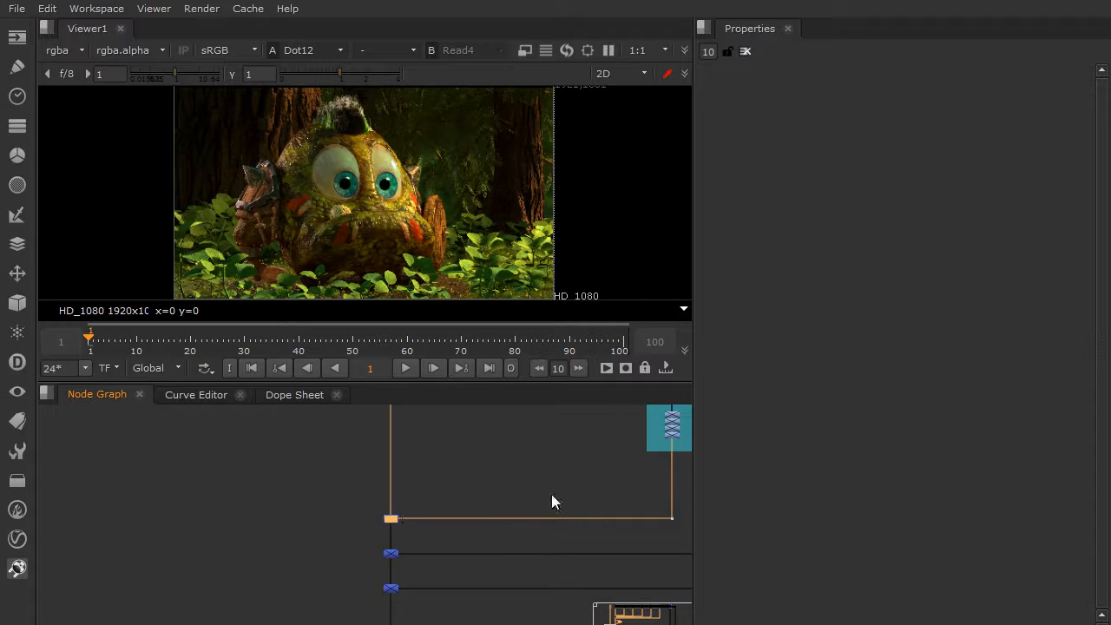
Select the five stacked merge nodes for the ground, vegetation and trees above the AOV template and disable them together.
middle_drag(552, 494, 393, 571)
middle_drag(474, 455, 450, 602)
mouse_move(495, 480)
middle_down()
mouse_move(481, 604)
mouse_move(469, 611)
middle_up()
middle_drag(475, 497, 448, 584)
drag(427, 609, 486, 444)
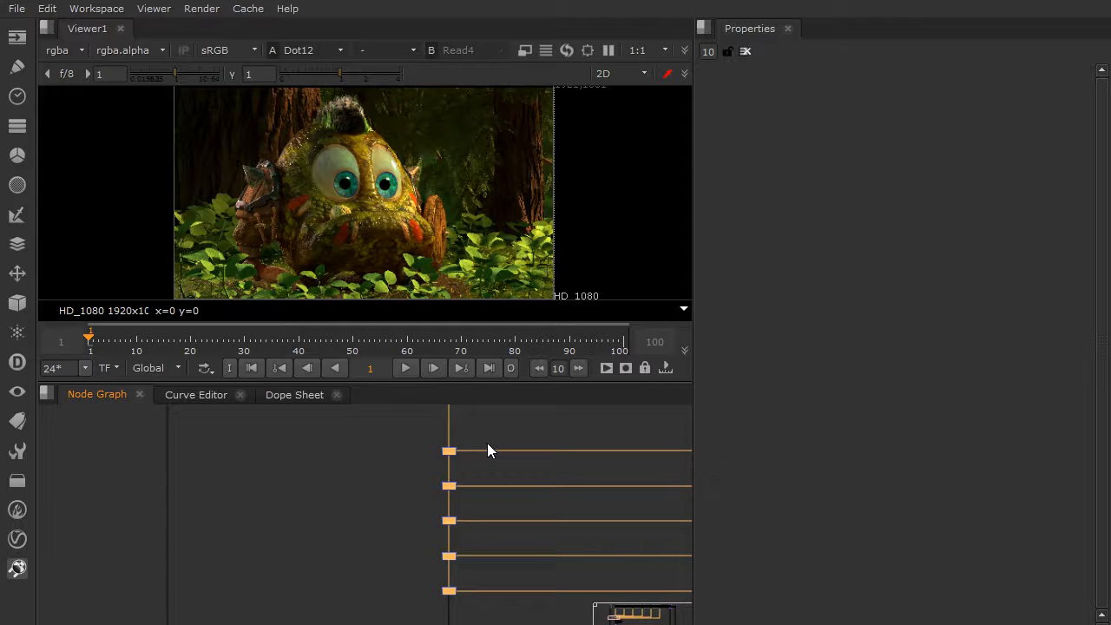
key(d)
Enable the Merge4 Ground node again to bring the ground holdout back into the comp.
scroll(476, 444, up, 3)
scroll(432, 460, up, 2)
scroll(439, 464, down, 4)
middle_drag(437, 466, 455, 605)
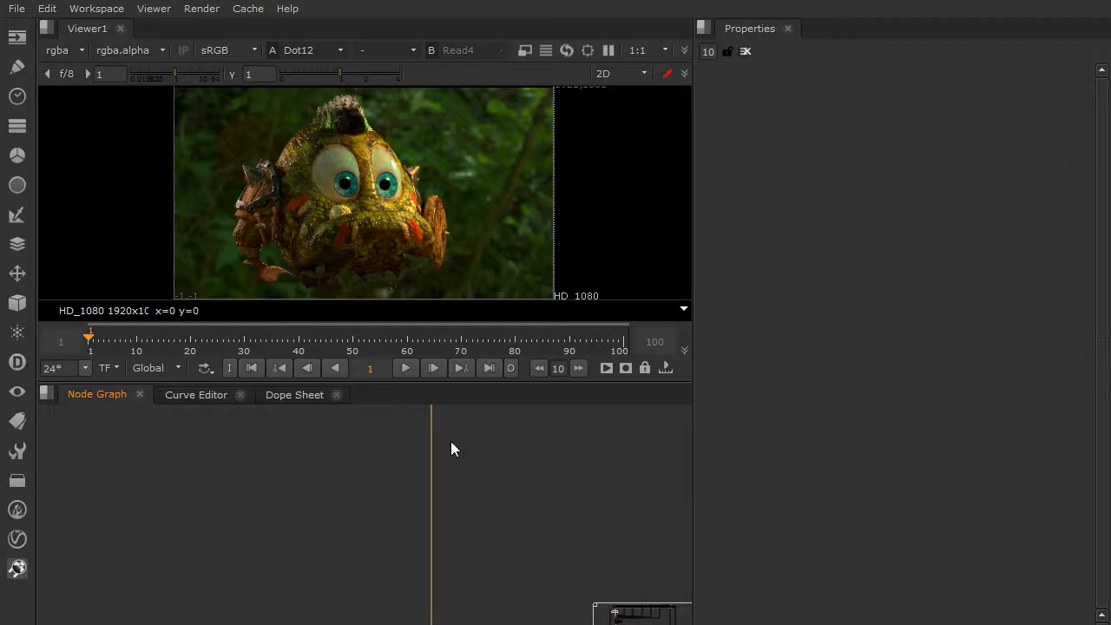
scroll(449, 468, down, 3)
scroll(459, 523, up, 5)
scroll(460, 518, down, 7)
middle_drag(471, 522, 446, 238)
scroll(442, 435, up, 4)
scroll(417, 473, up, 5)
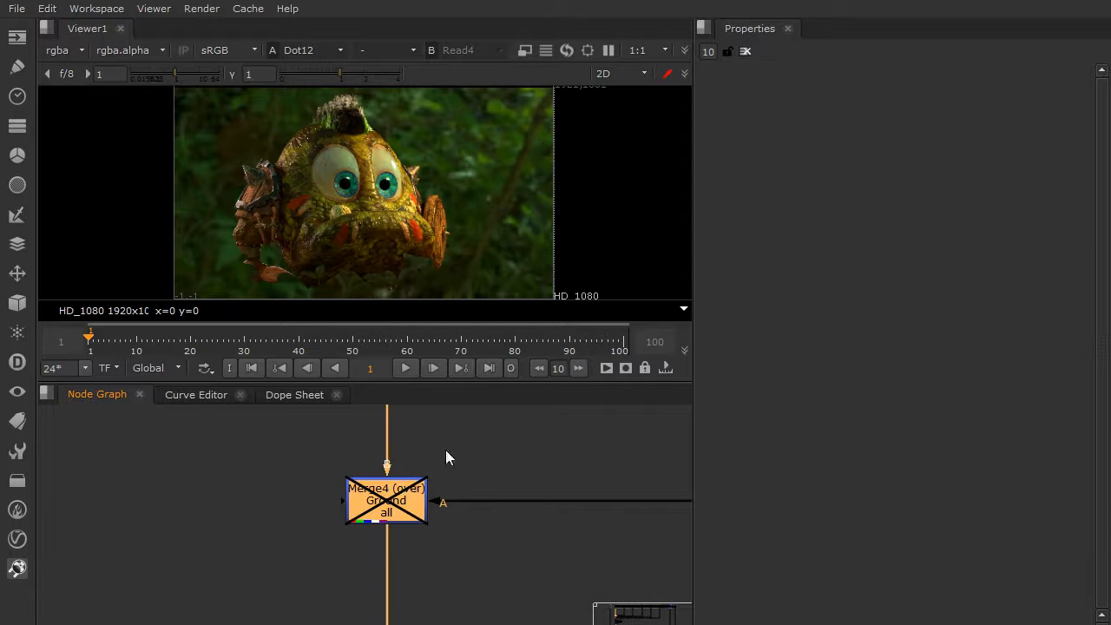
key(d)
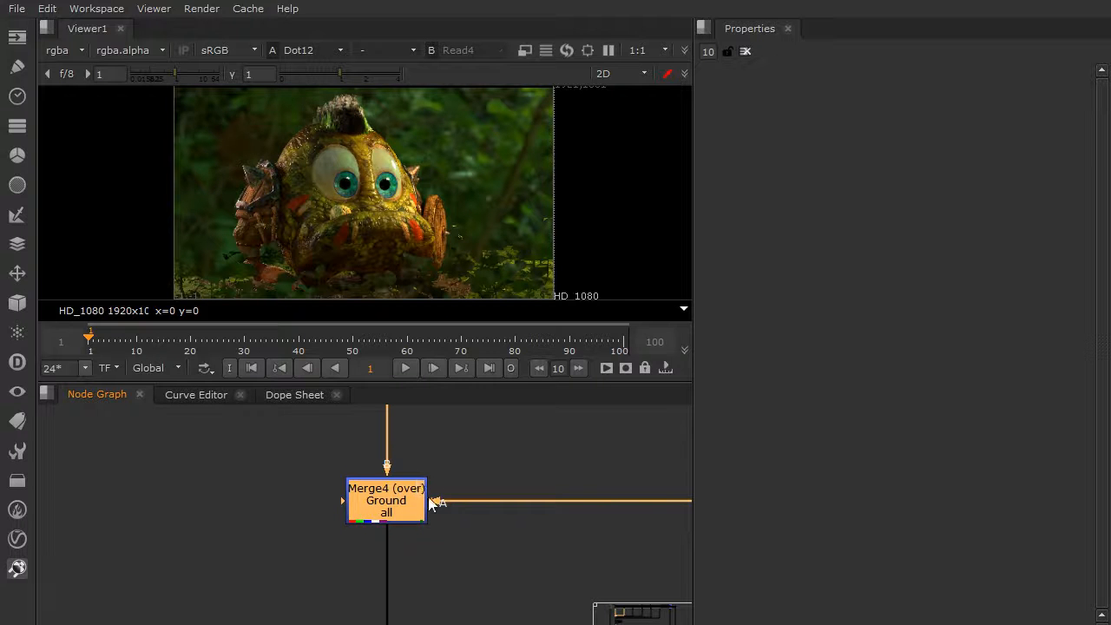
Enable the Merge5 VegLg1 and Merge6 VegLg2 nodes again to restore the large vegetation layers.
middle_drag(422, 572, 413, 410)
click(399, 522)
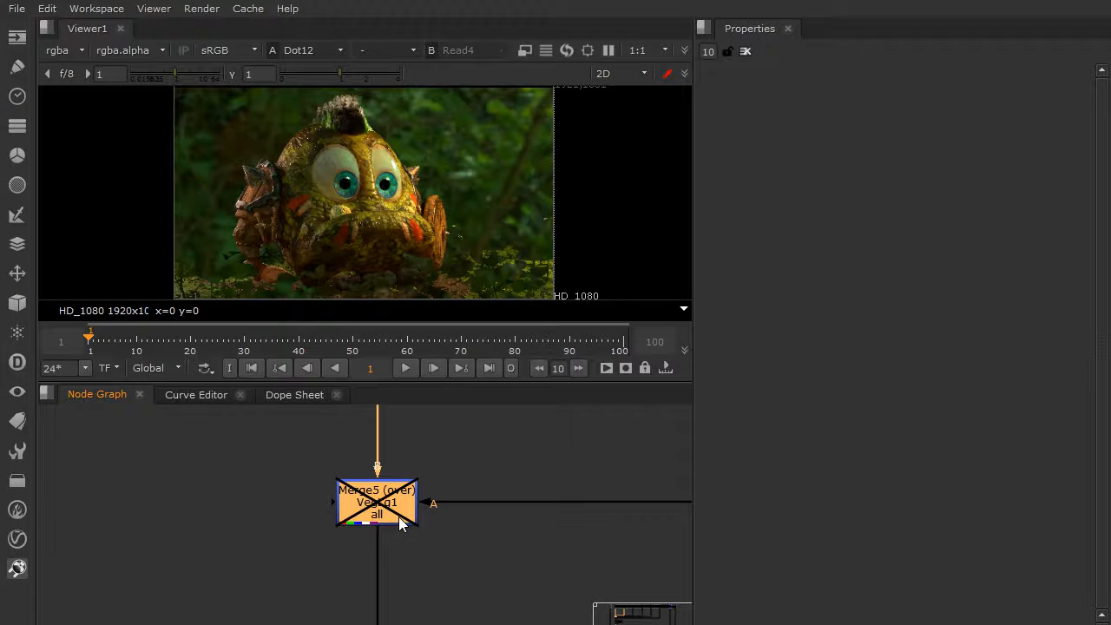
key(d)
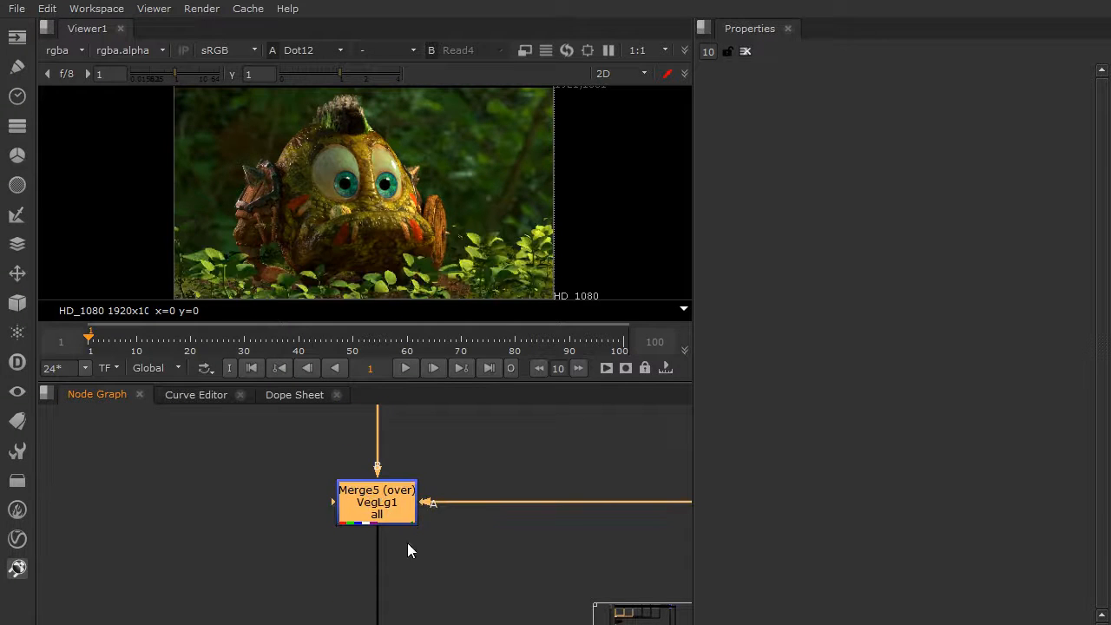
middle_drag(406, 518, 428, 447)
click(399, 526)
key(d)
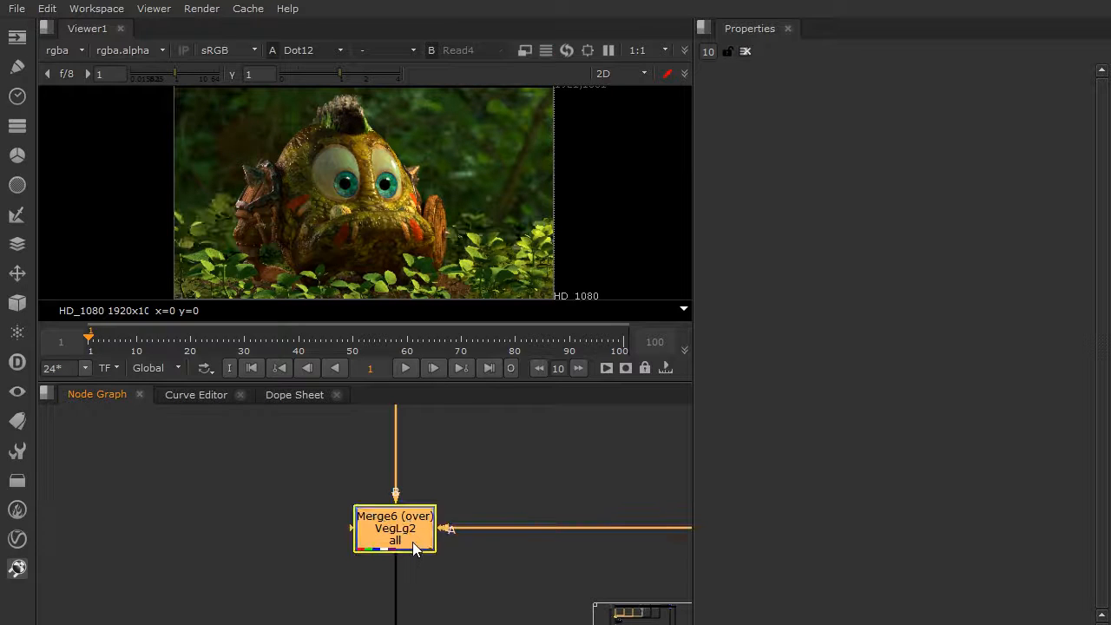
Enable the Merge7 VegSm and Merge8 Trees nodes again to restore the small vegetation and the trees.
middle_drag(483, 544, 475, 474)
middle_drag(443, 544, 450, 379)
click(412, 501)
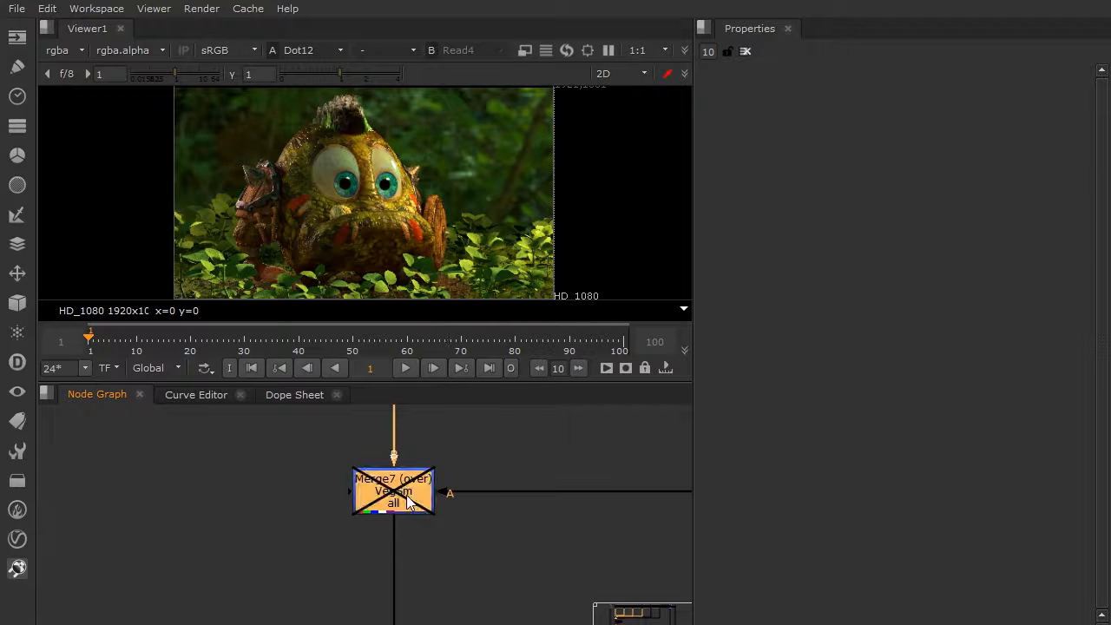
key(d)
middle_drag(439, 518, 437, 364)
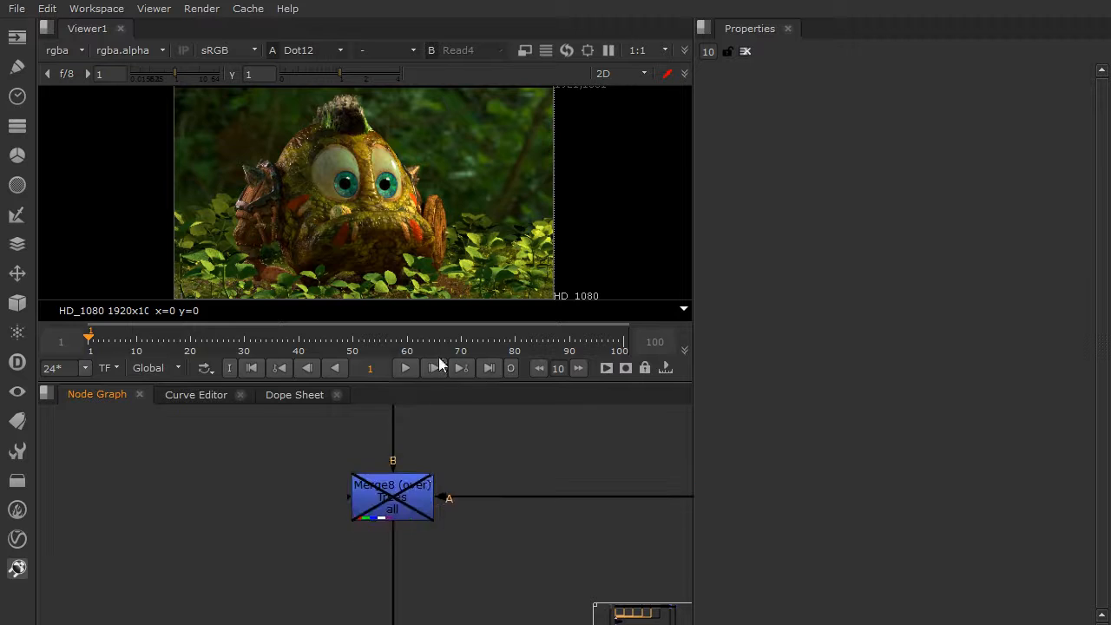
click(421, 494)
key(d)
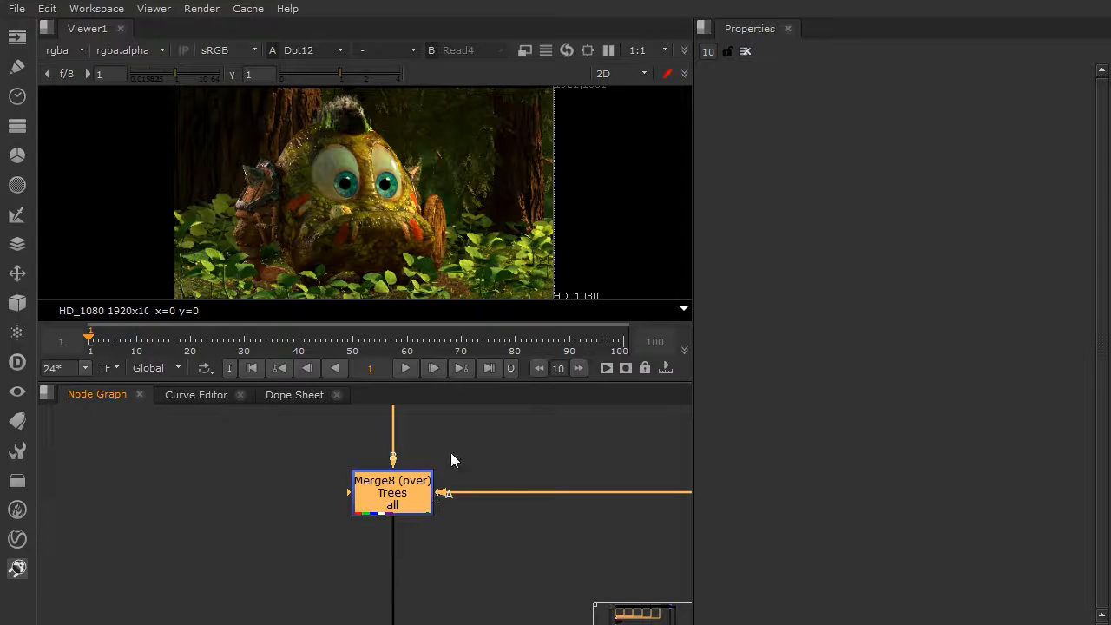
Toggle the Merge7 VegSm node off and on repeatedly to compare the image with and without it.
middle_drag(438, 356, 451, 466)
click(377, 488)
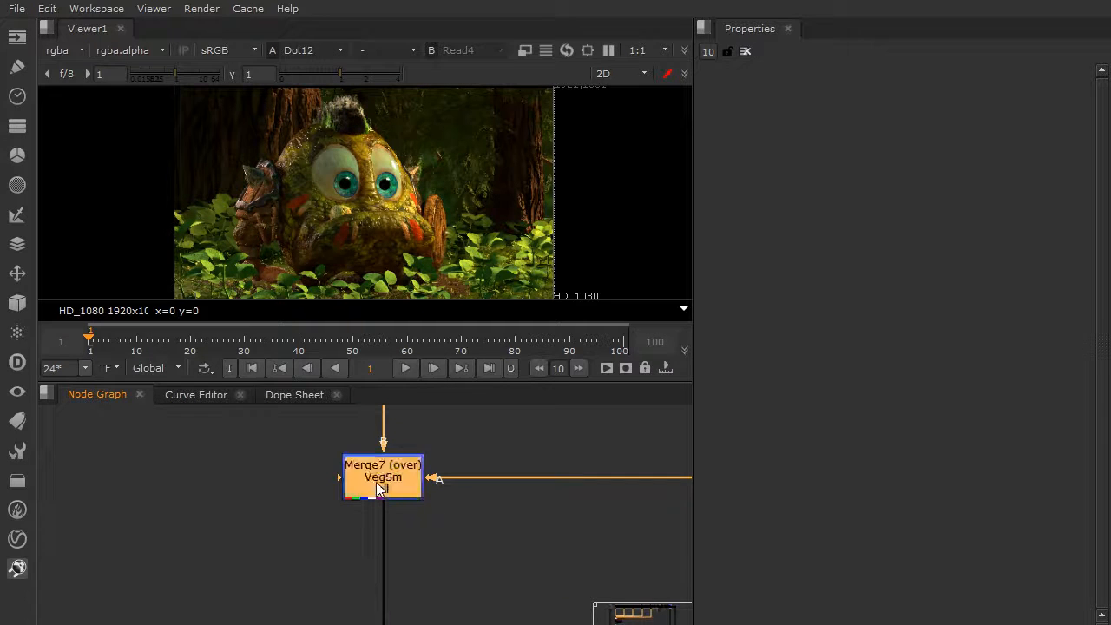
key(d)
key(d)
key(d)
key(d)
key(d)
key(d)
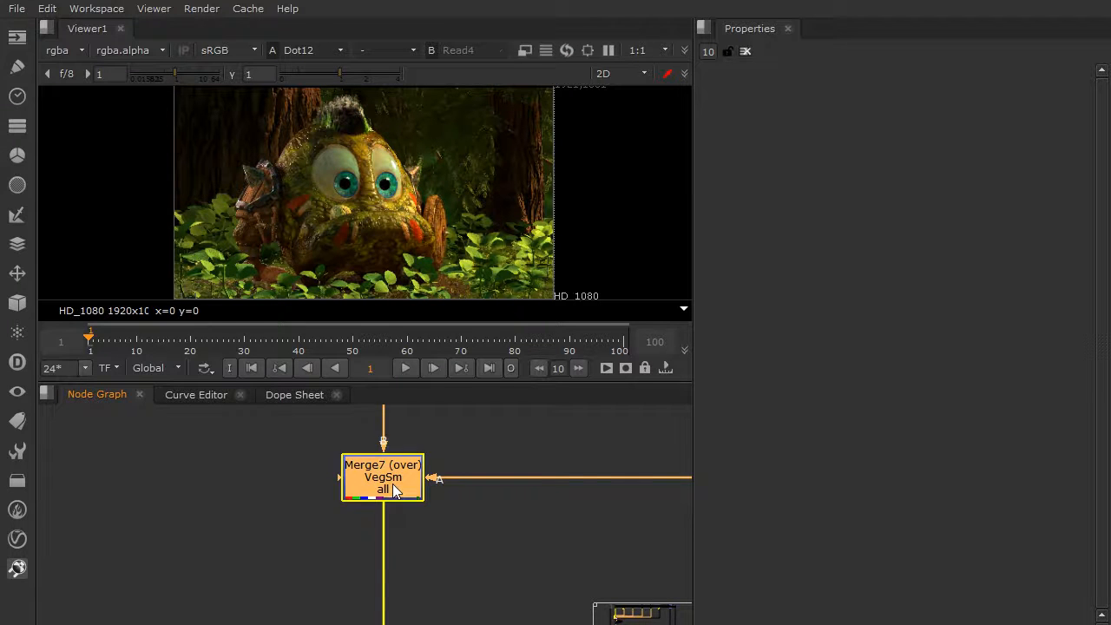
Swap the A and B inputs of the Merge7 VegSm node and disable the node.
middle_drag(440, 480, 435, 541)
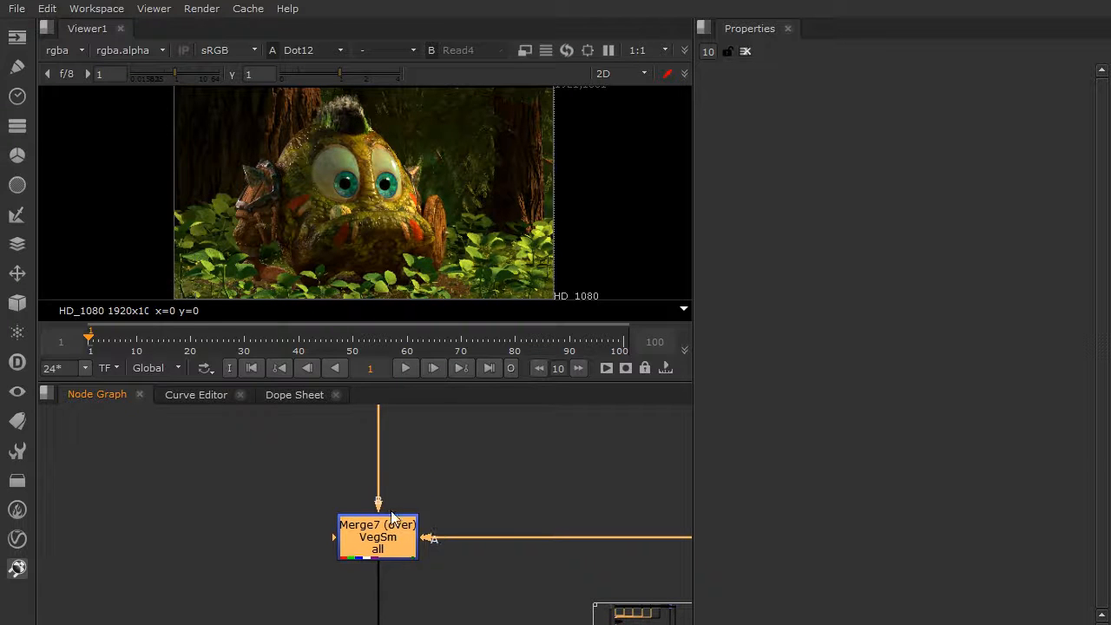
key(shift+x)
click(432, 581)
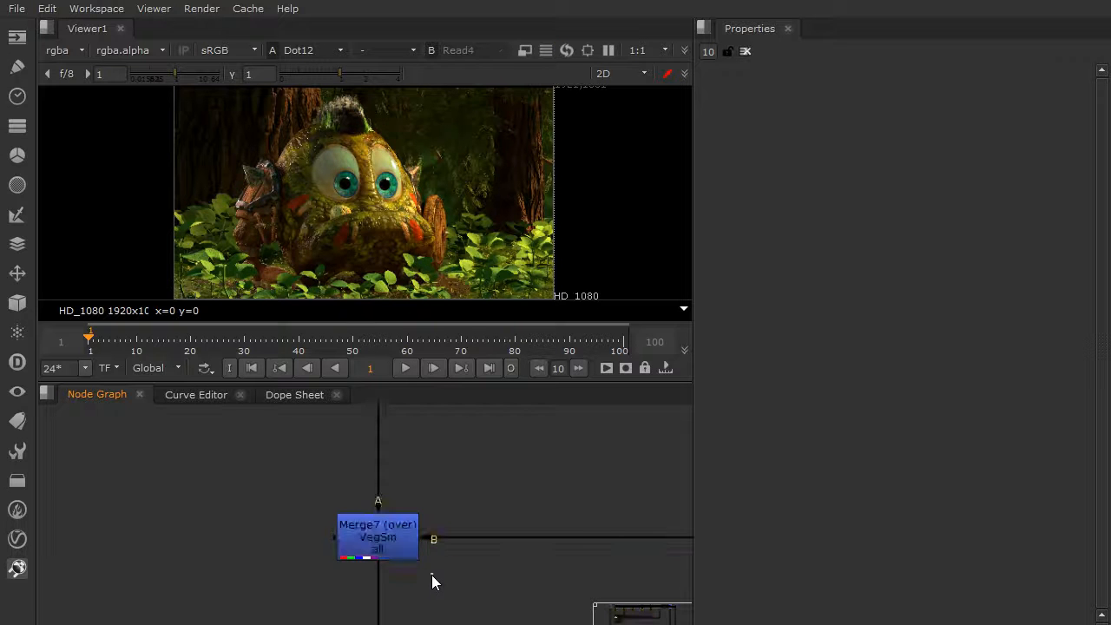
click(383, 542)
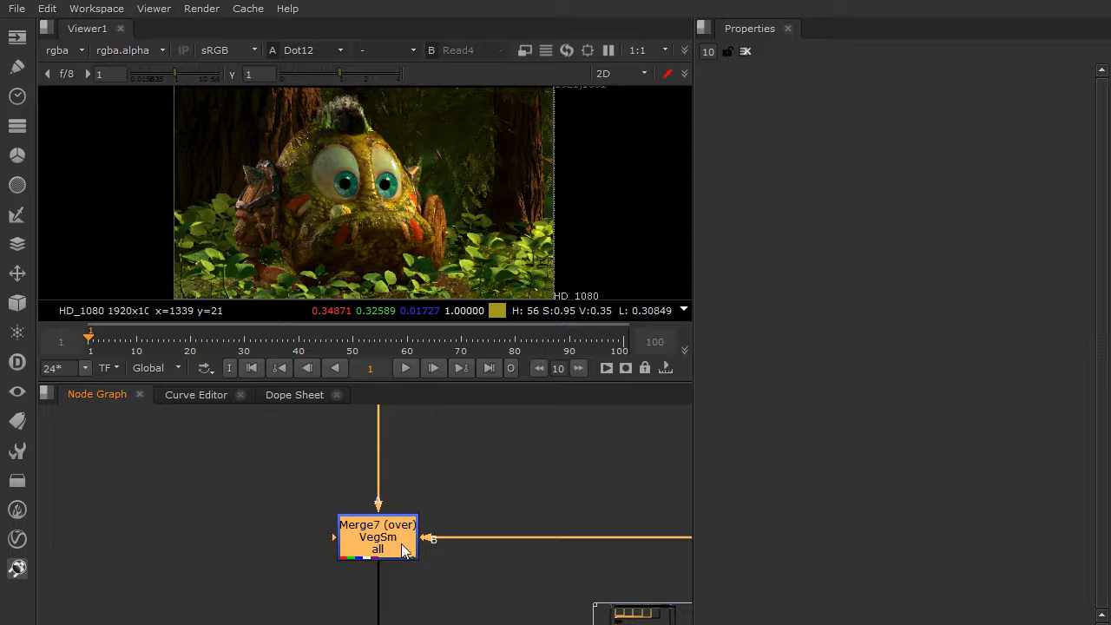
key(d)
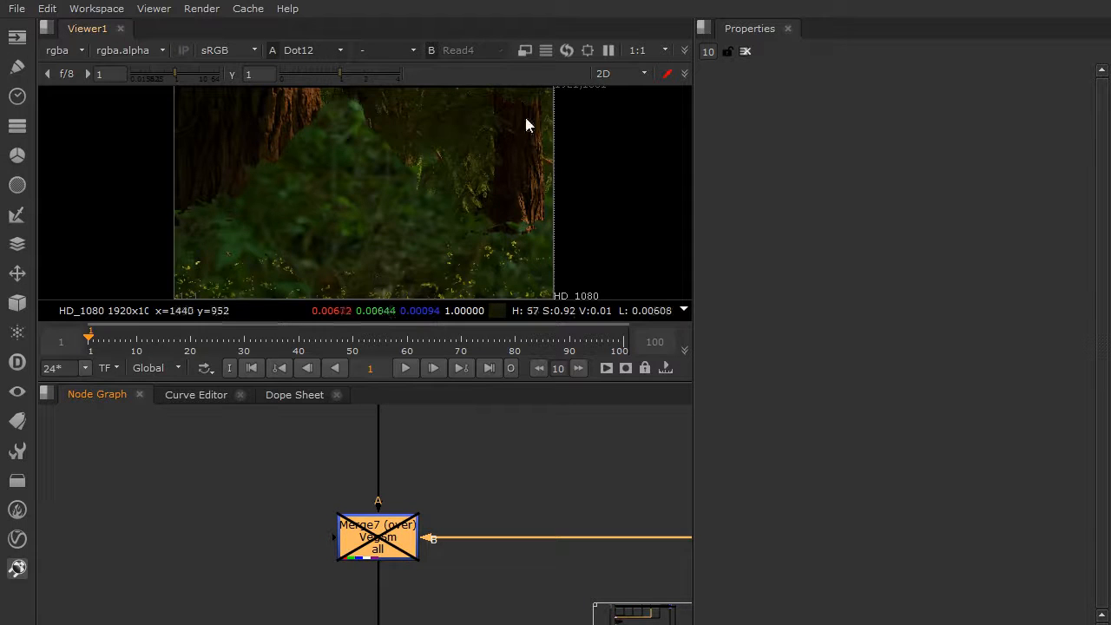
Trace the B input of Merge7 through the graph to the Read node that supplies the small vegetation holdout.
scroll(484, 616, down, 5)
middle_drag(483, 616, 417, 532)
scroll(411, 549, up, 5)
scroll(441, 507, down, 4)
middle_drag(637, 494, 456, 489)
scroll(655, 492, down, 5)
scroll(461, 488, down, 4)
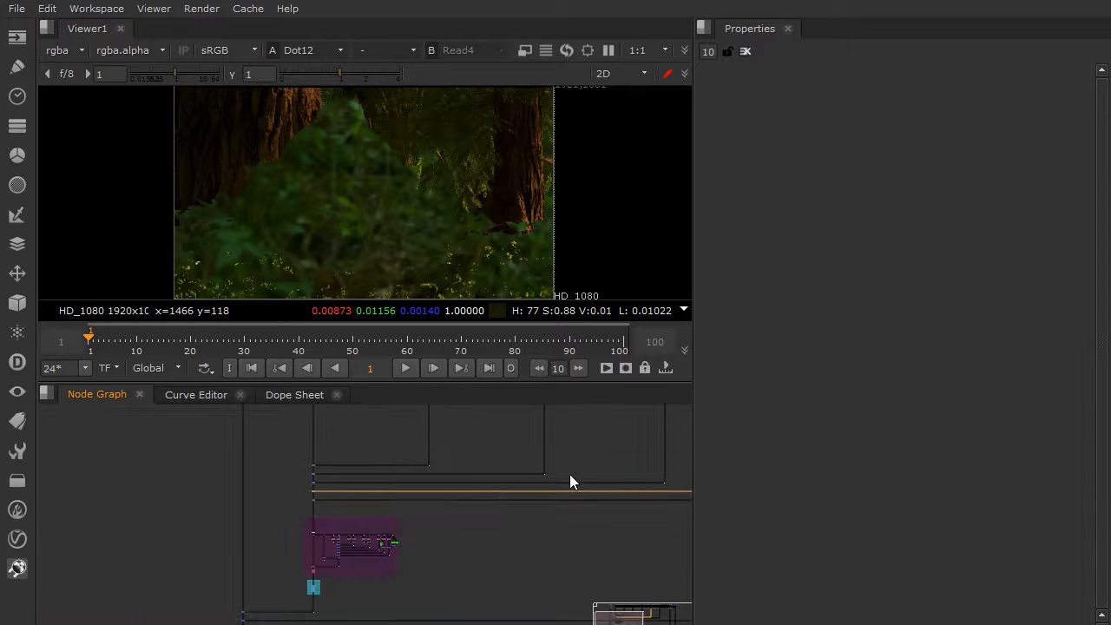
scroll(456, 457, up, 8)
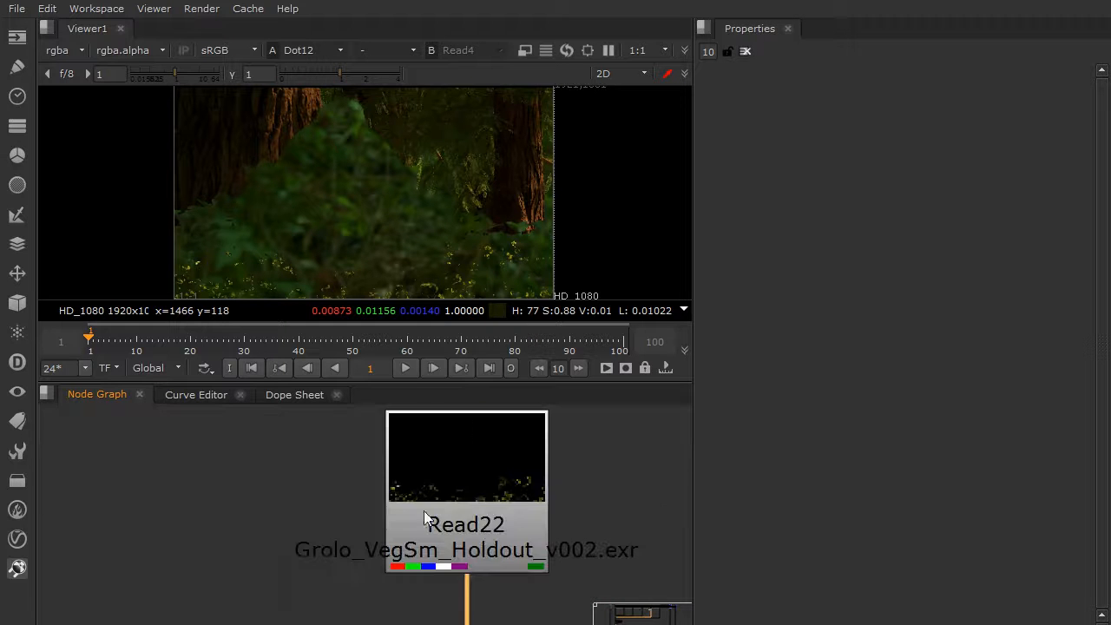
scroll(478, 449, down, 10)
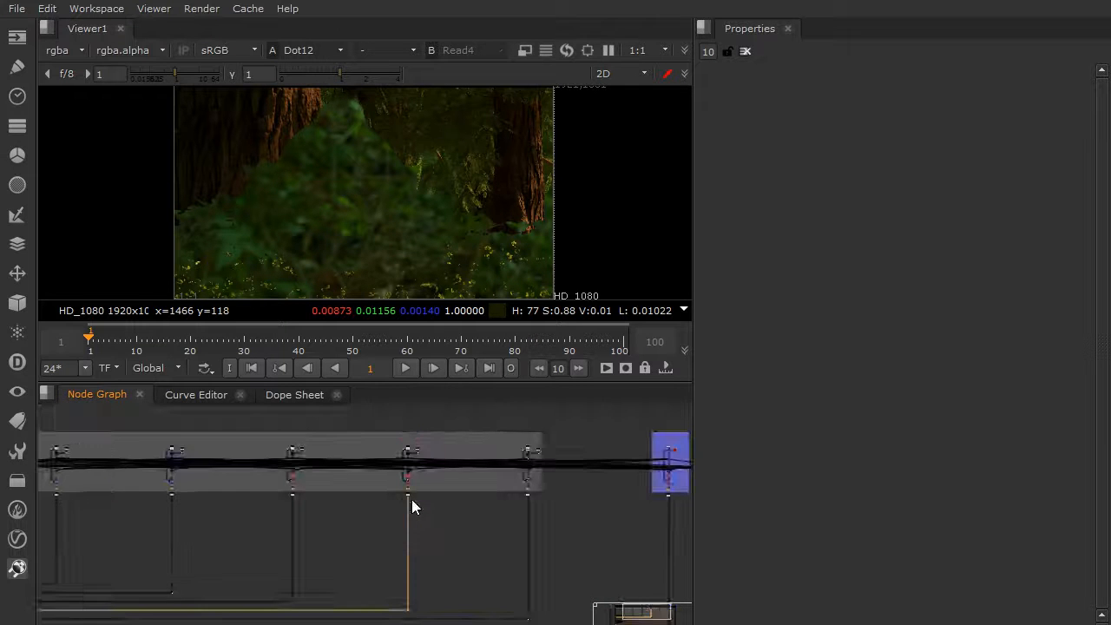
scroll(411, 508, up, 10)
Return to the Merge7 VegSm node and enable it again with its swapped inputs.
click(356, 495)
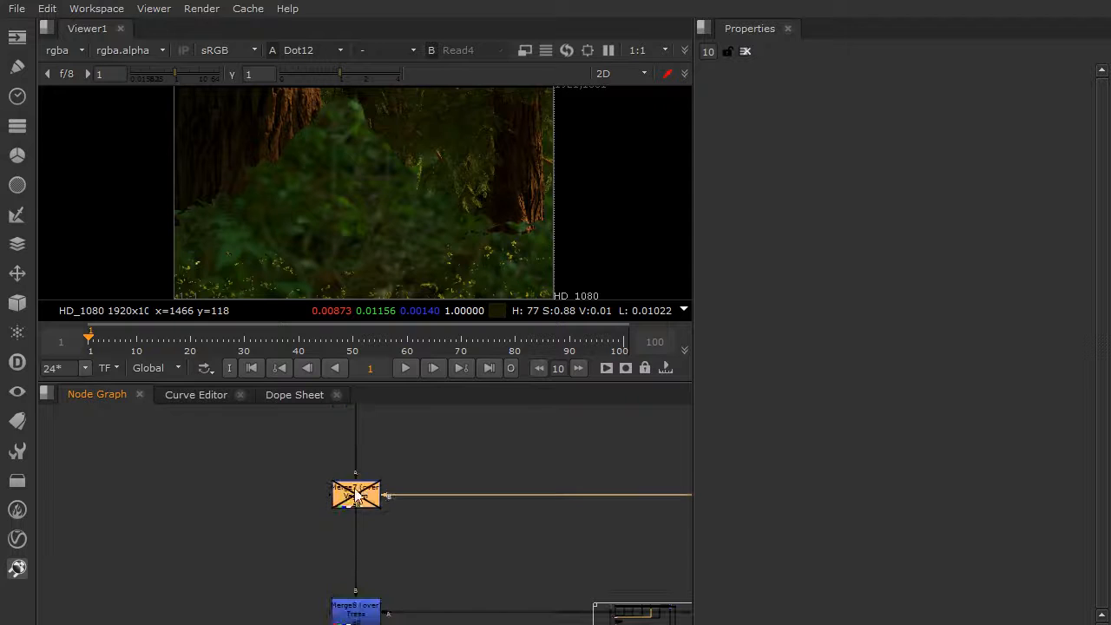
middle_drag(380, 466, 429, 495)
scroll(375, 521, up, 3)
click(481, 444)
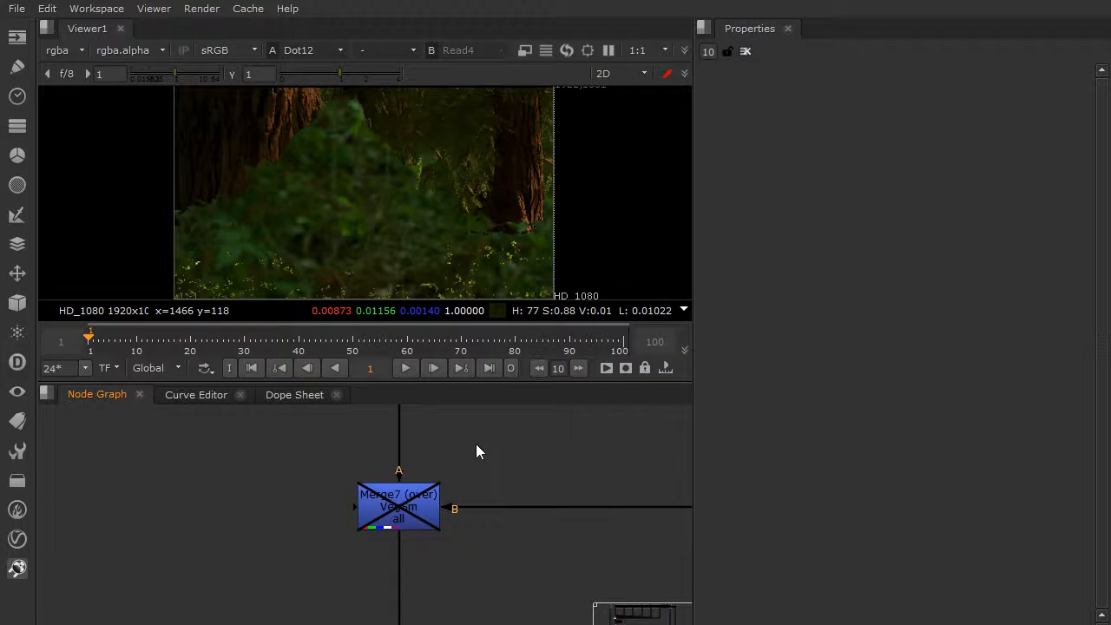
click(406, 510)
key(d)
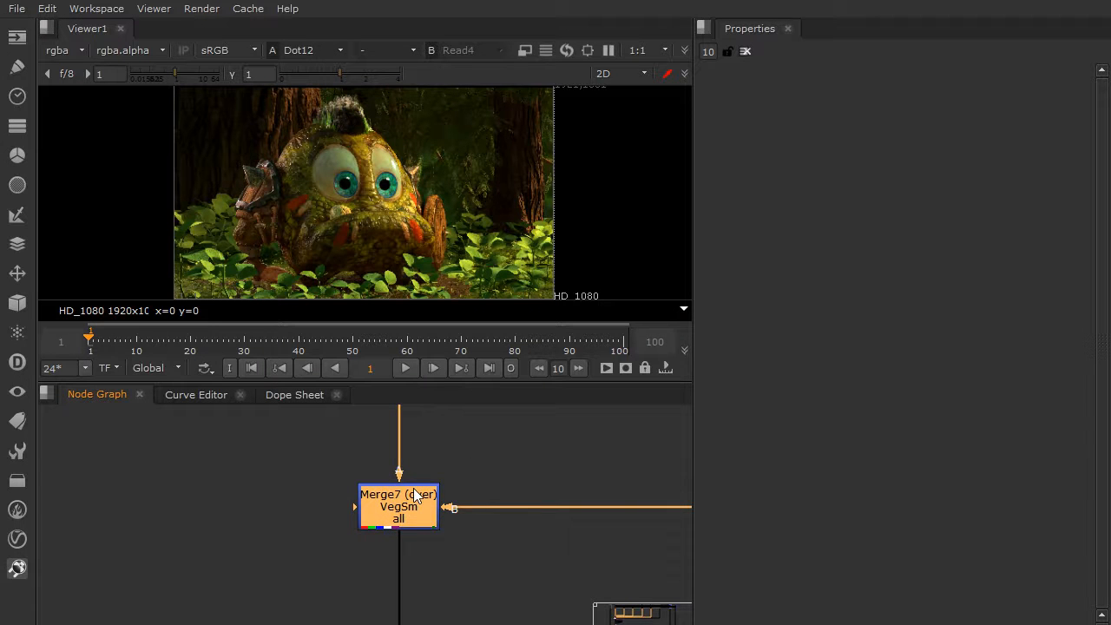
Maximize the node graph and frame the Redshift AOV Template group below the merge nodes.
scroll(408, 520, down, 8)
middle_drag(405, 529, 334, 530)
mouse_move(335, 457)
middle_down()
mouse_move(341, 574)
mouse_move(328, 440)
middle_up()
scroll(335, 501, down, 3)
scroll(325, 463, up, 4)
middle_drag(350, 484, 478, 329)
key(space)
scroll(442, 396, up, 3)
scroll(442, 389, up, 2)
middle_drag(458, 422, 379, 367)
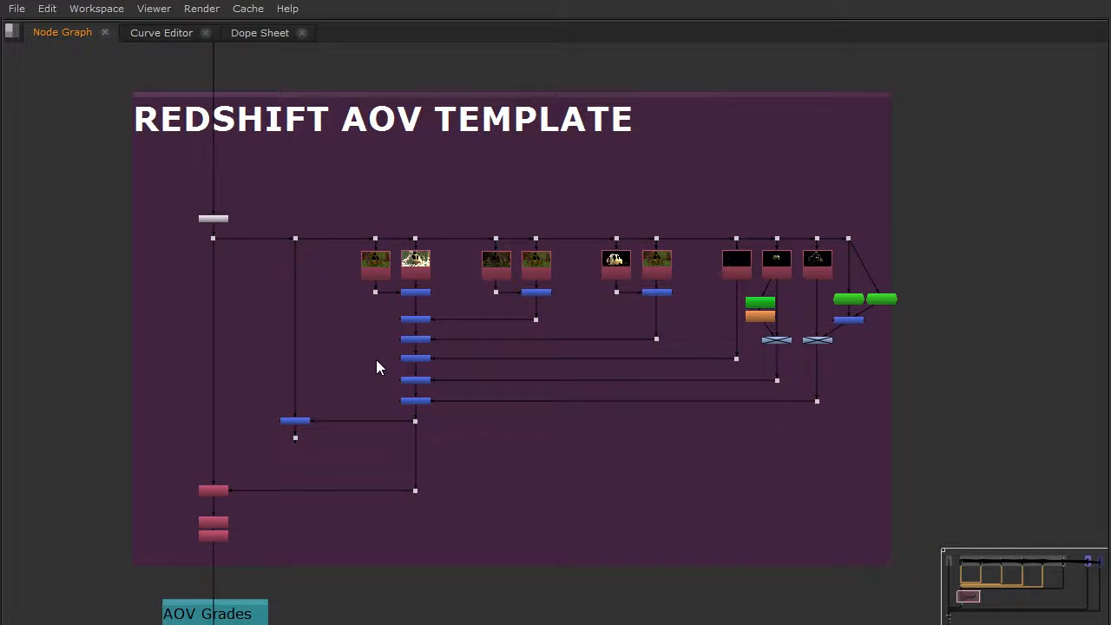
Examine the template's shuffled passes, from the diffuse lighting through subsurface scatter to the refractions, specular and their masks.
middle_drag(314, 233, 302, 251)
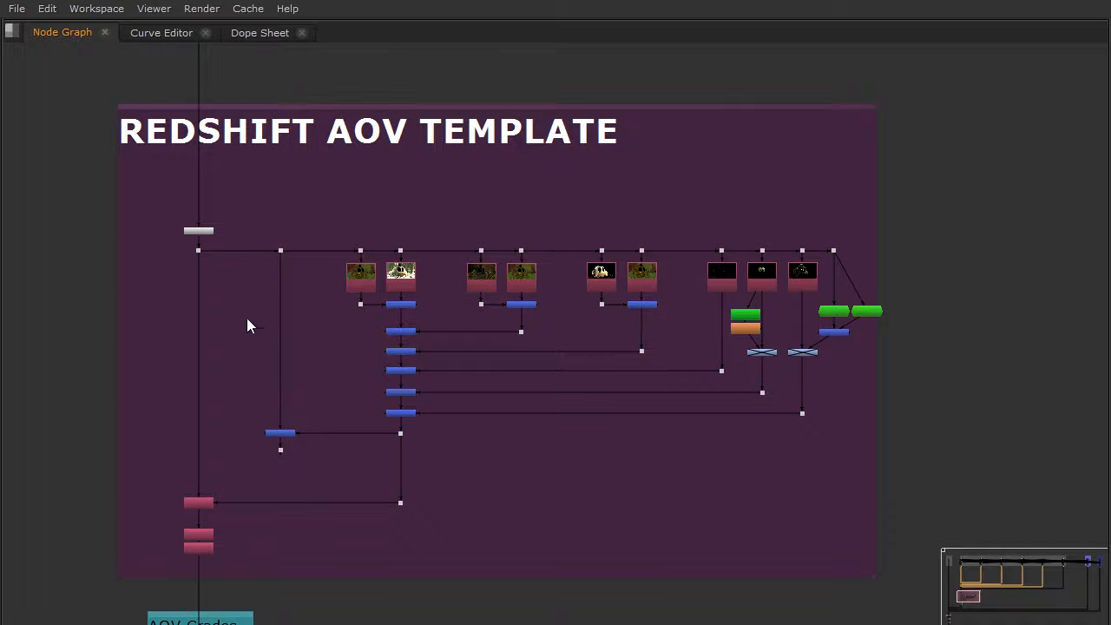
scroll(301, 349, up, 2)
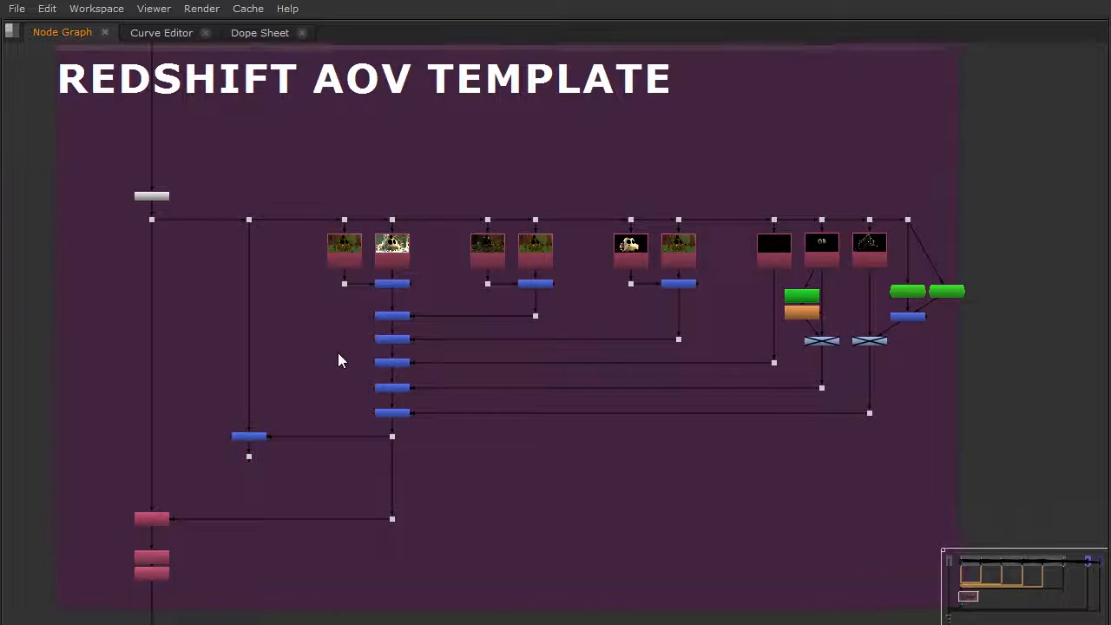
scroll(375, 333, up, 3)
middle_drag(503, 318, 425, 307)
scroll(398, 302, down, 3)
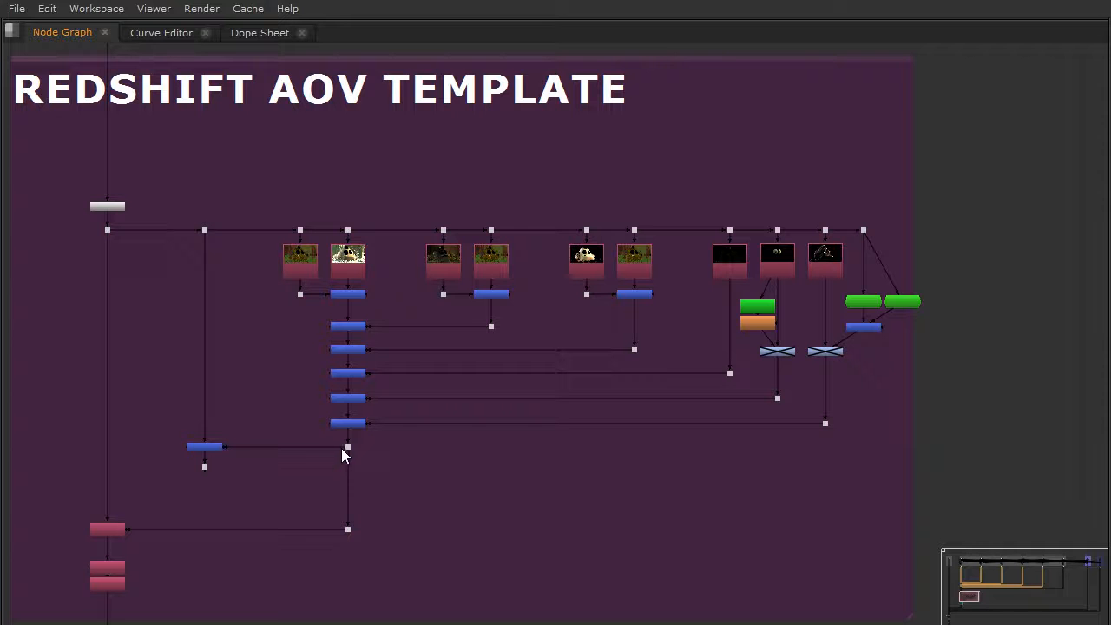
middle_drag(252, 424, 384, 388)
scroll(570, 286, up, 3)
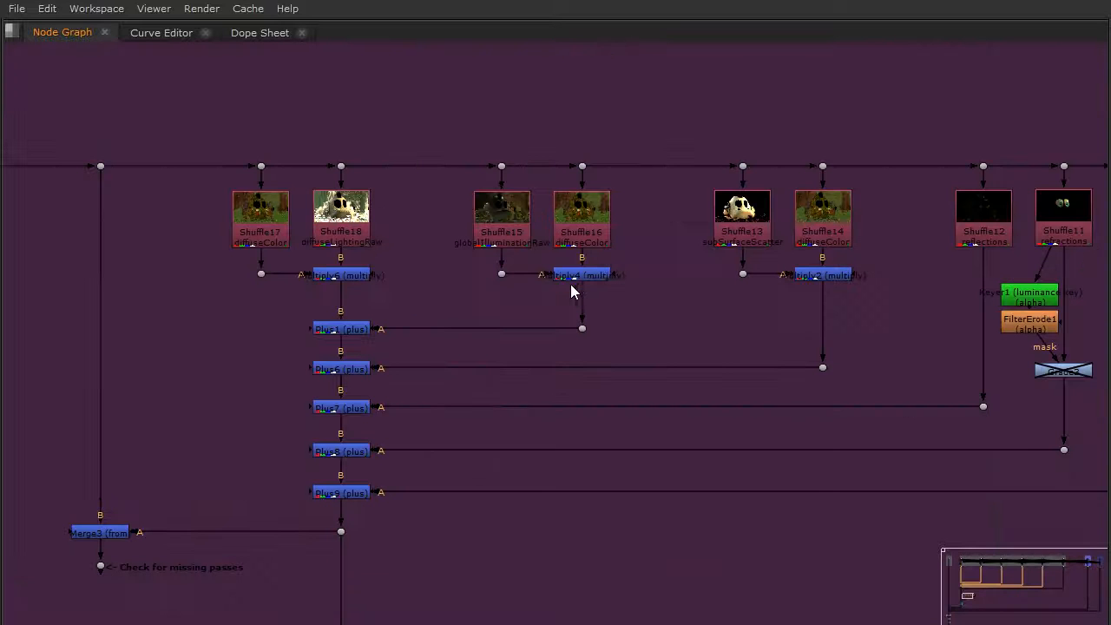
middle_drag(756, 303, 273, 328)
scroll(560, 302, up, 1)
scroll(563, 300, up, 2)
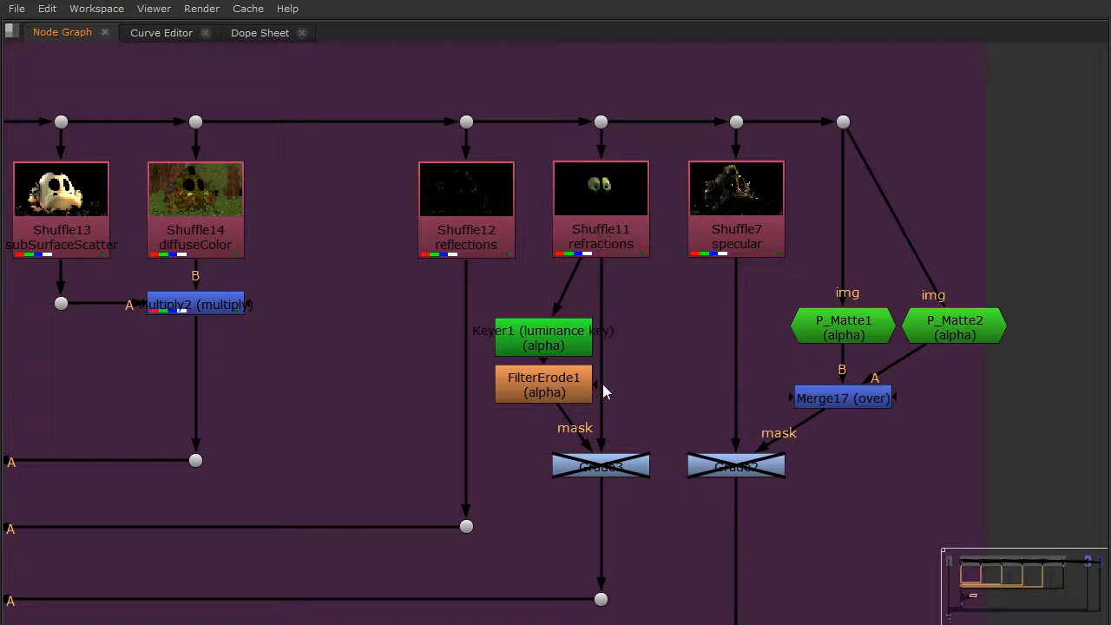
scroll(603, 380, down, 3)
scroll(605, 380, down, 2)
middle_drag(565, 367, 823, 268)
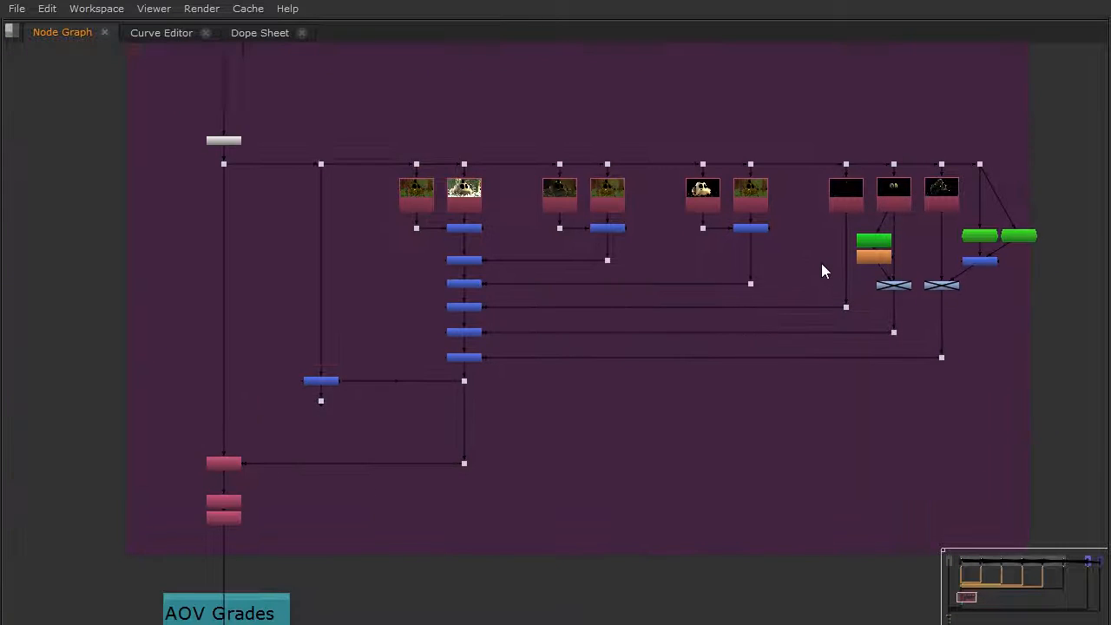
Inspect how the Plus nodes feed Copy2 and the Merge3 branch that checks for missing passes.
scroll(447, 308, up, 3)
middle_drag(456, 306, 395, 327)
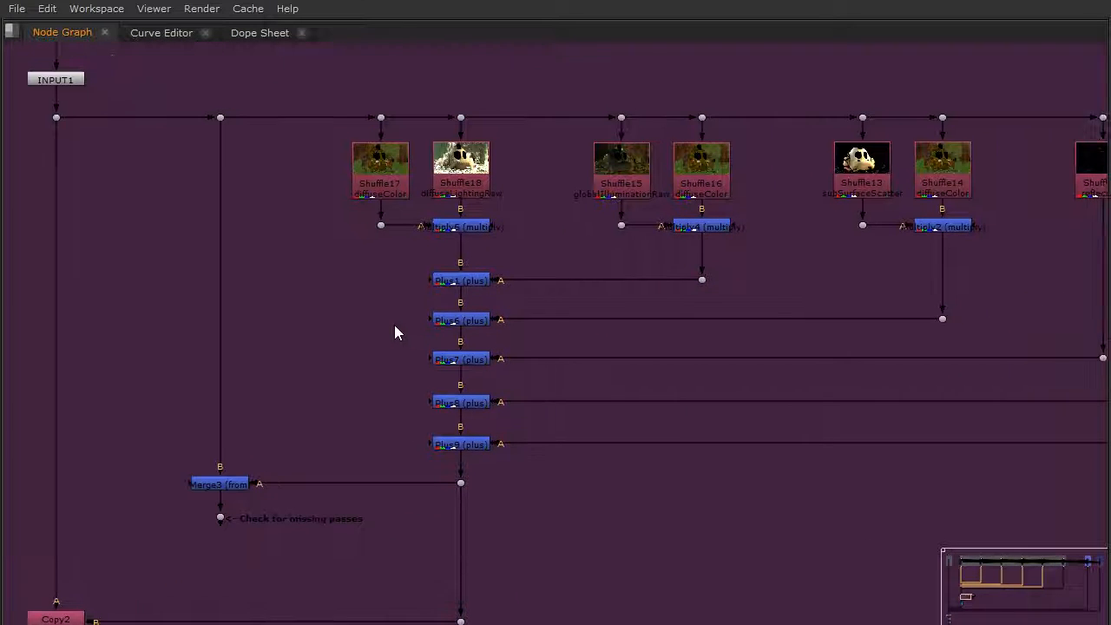
scroll(360, 338, down, 2)
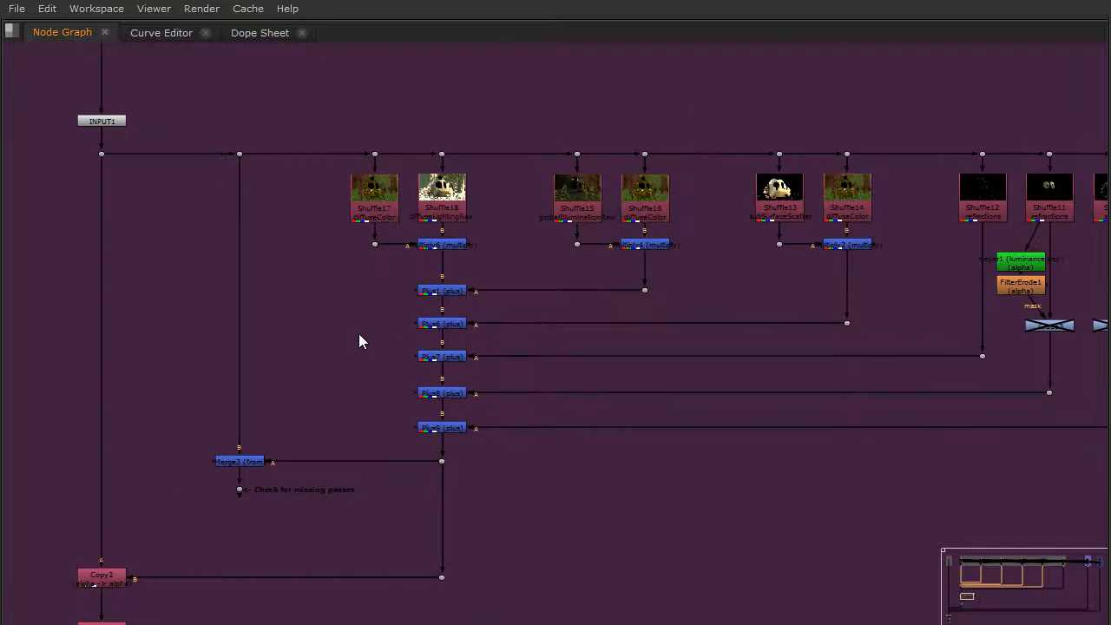
middle_drag(355, 382, 541, 336)
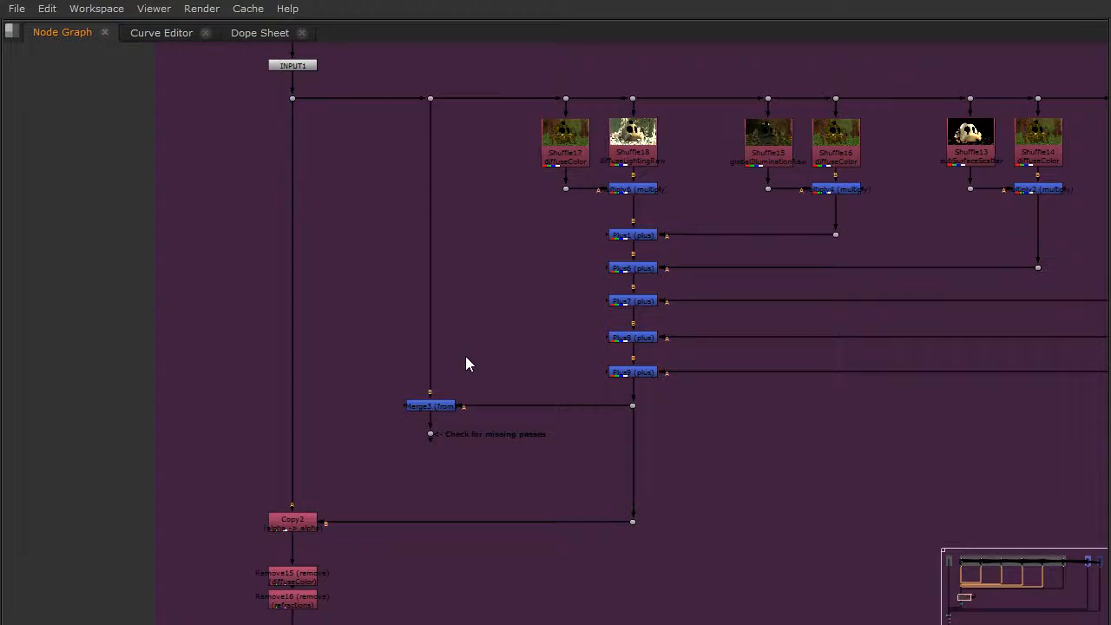
middle_drag(476, 374, 556, 307)
scroll(472, 370, up, 1)
middle_drag(537, 243, 515, 343)
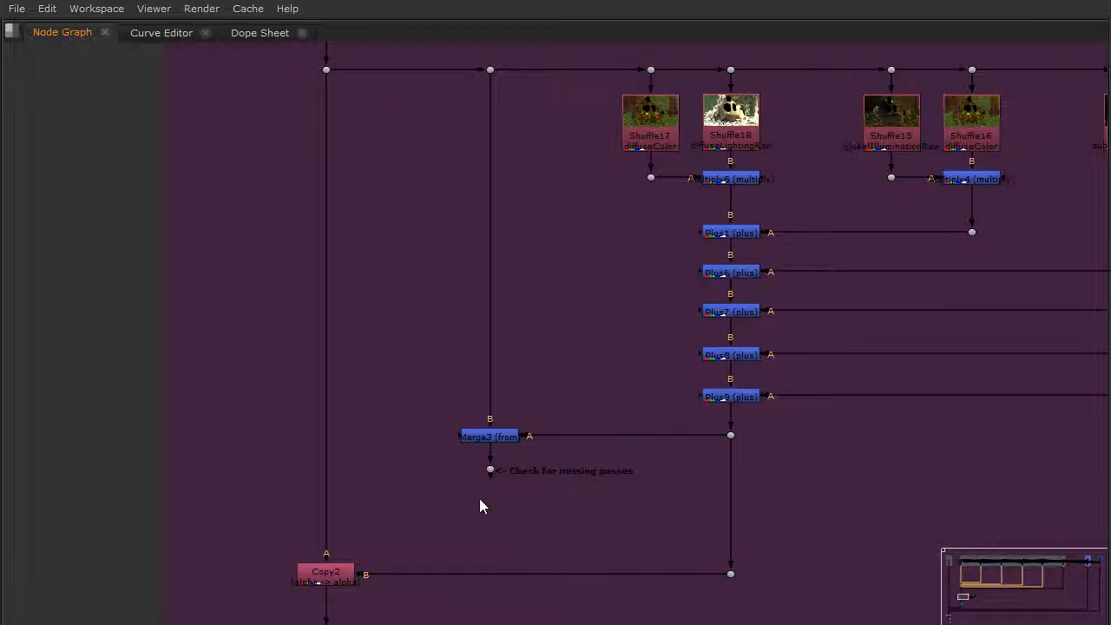
drag(460, 488, 503, 458)
scroll(504, 472, up, 3)
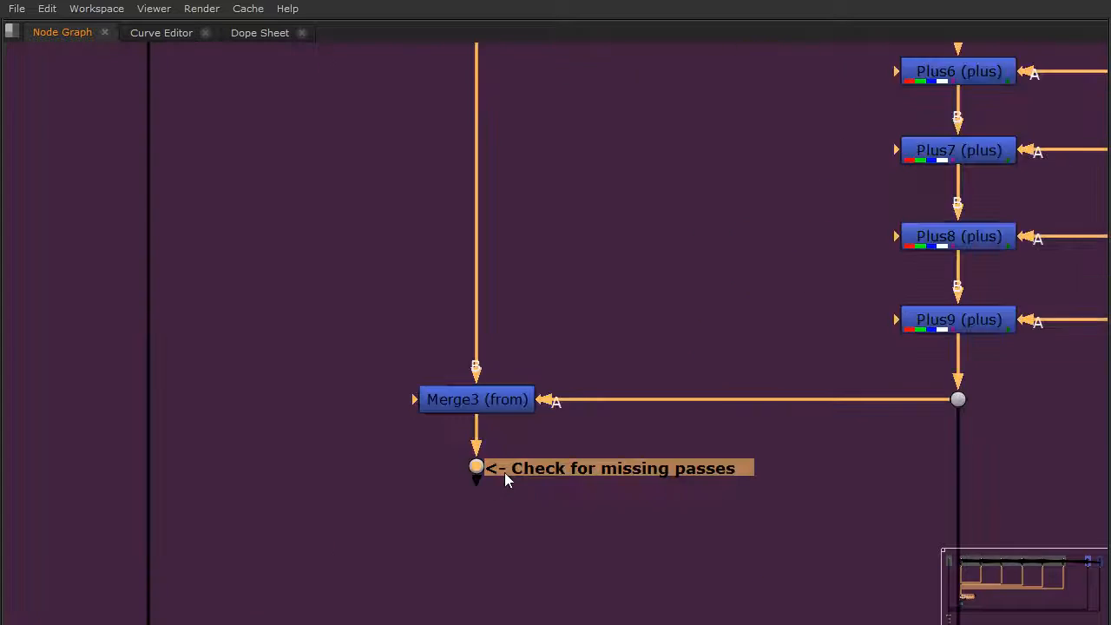
scroll(501, 460, down, 5)
scroll(460, 413, up, 2)
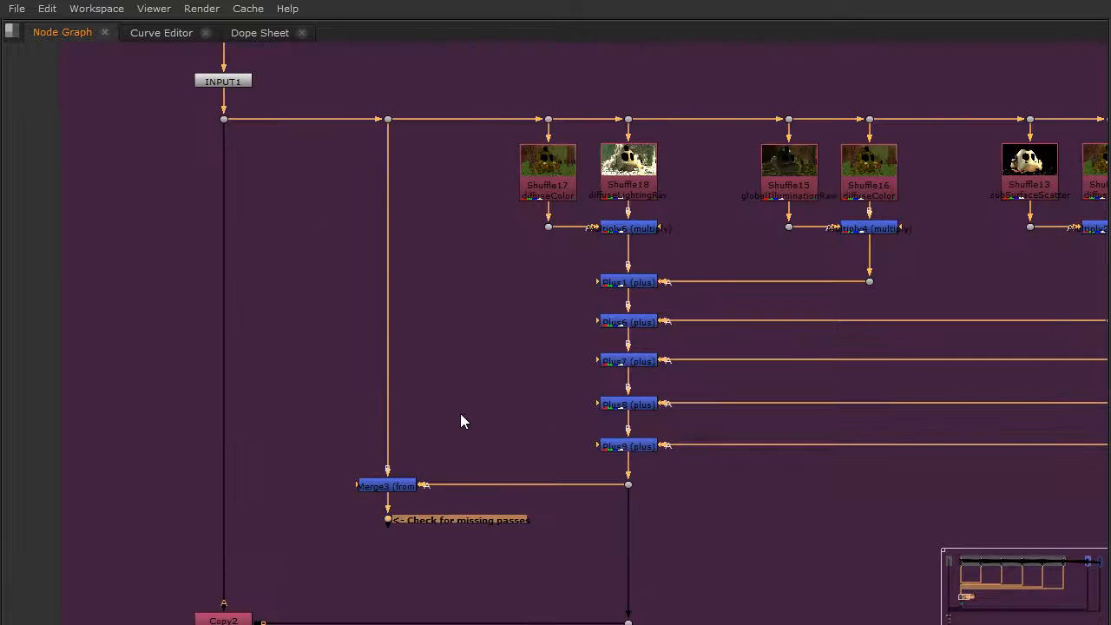
Examine how the Merge3 node compares INPUT1 with the summed Plus passes in the missing-pass check.
middle_drag(868, 279, 751, 275)
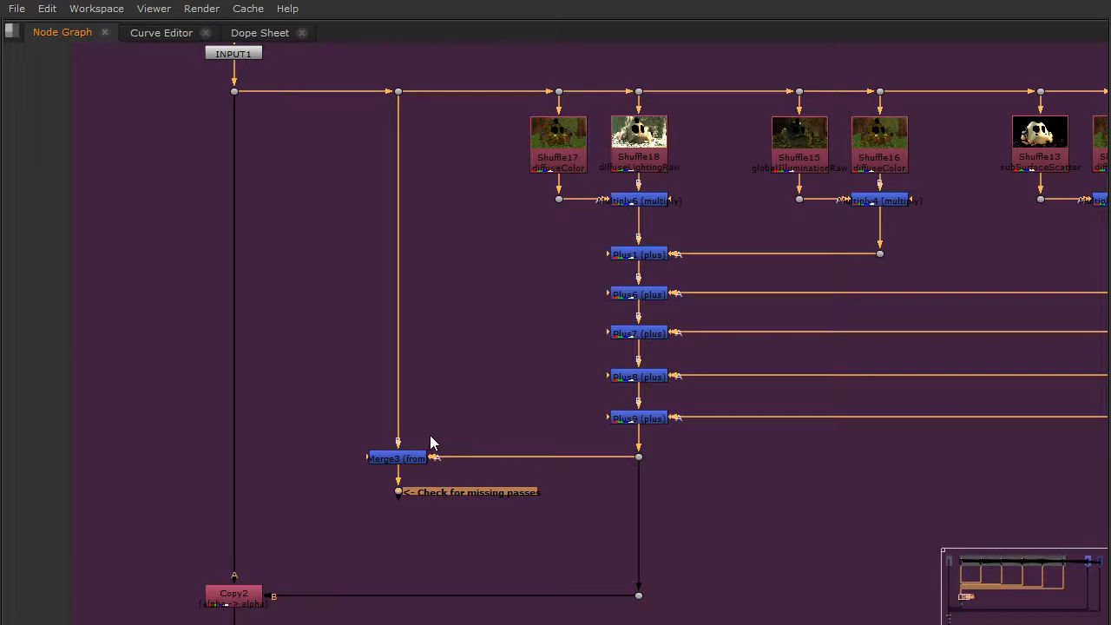
click(404, 459)
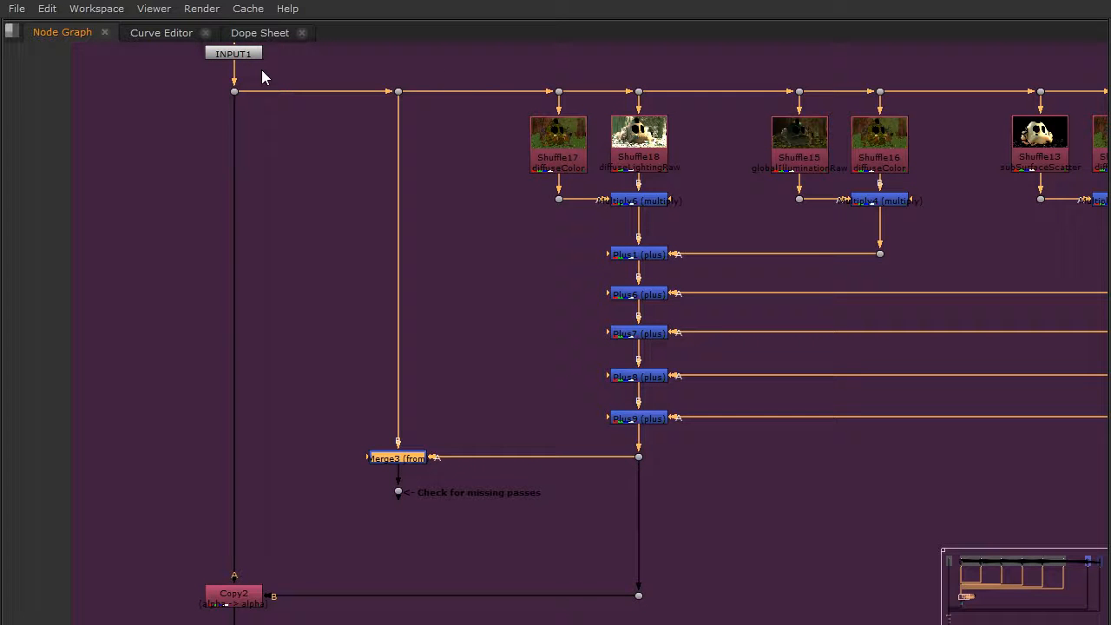
click(403, 520)
click(401, 458)
middle_drag(335, 263, 331, 365)
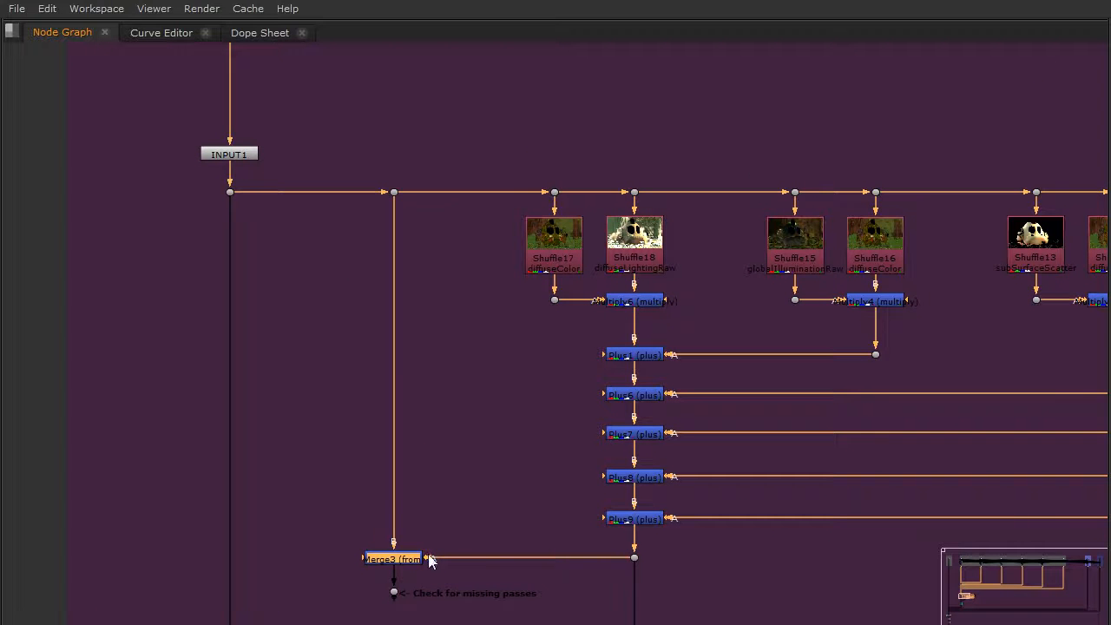
middle_drag(458, 514, 488, 424)
drag(399, 540, 451, 490)
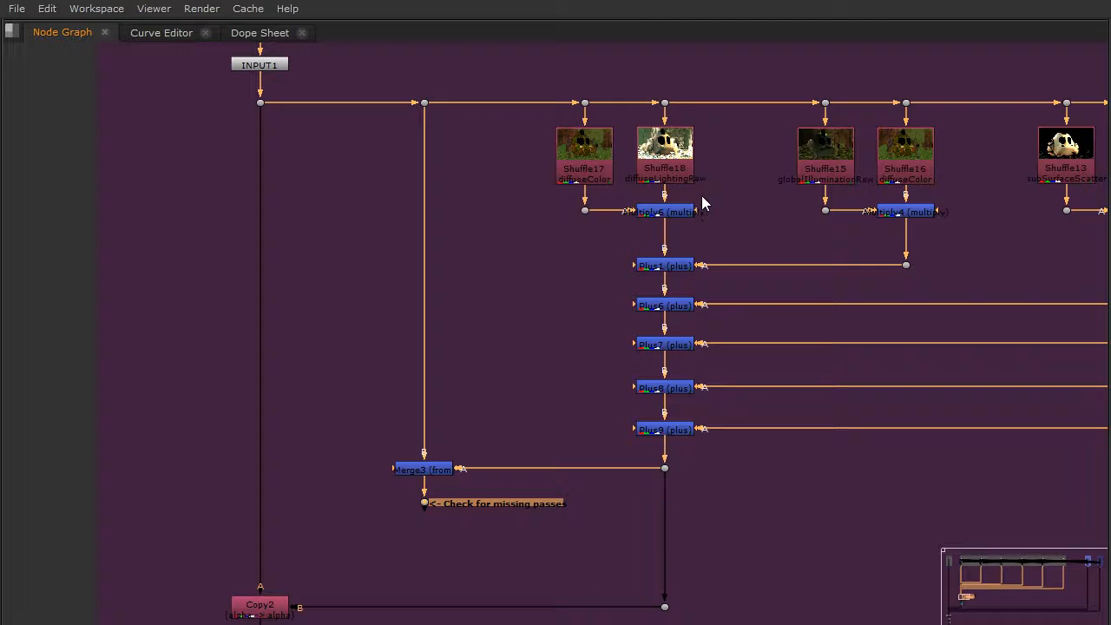
Trace the inputs of the Copy2 alpha node and inspect the Remove15 and Remove16 nodes below it.
middle_drag(585, 322, 590, 198)
middle_drag(456, 406, 573, 414)
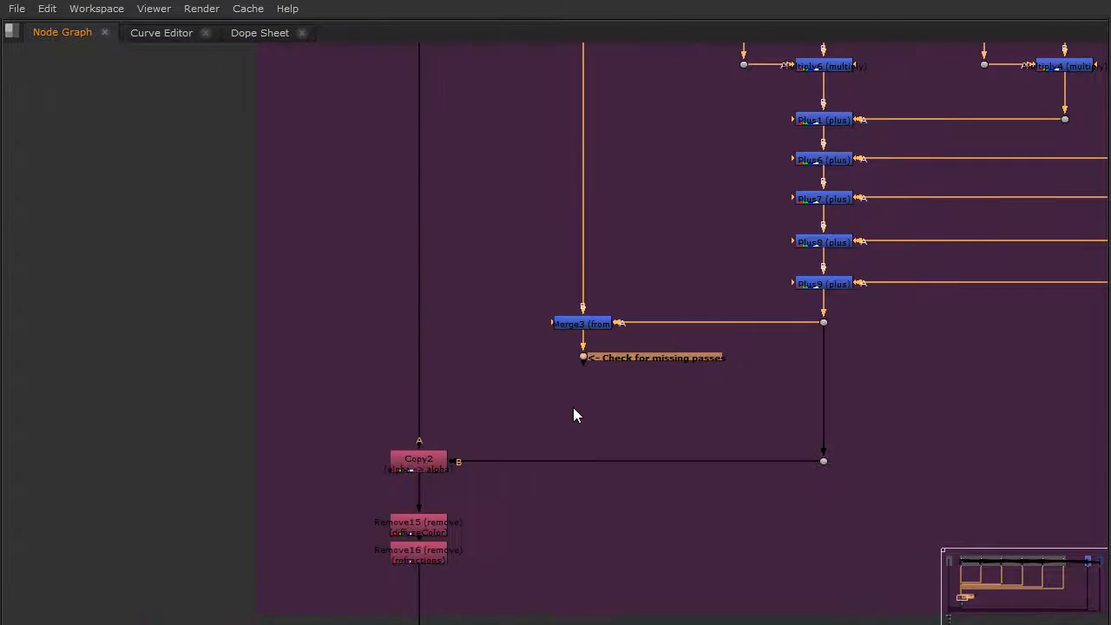
click(425, 471)
middle_drag(588, 265, 588, 298)
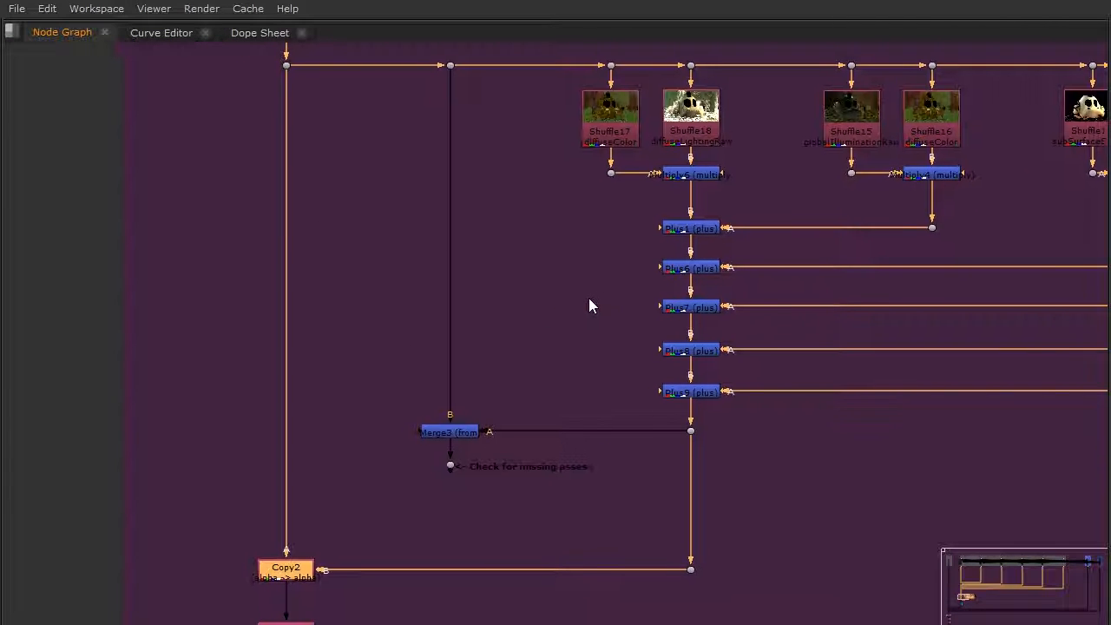
middle_drag(434, 429, 599, 227)
scroll(473, 445, up, 4)
drag(330, 354, 634, 504)
Restore the full layout, view the Remove16 node's output and check which layers it still offers.
key(space)
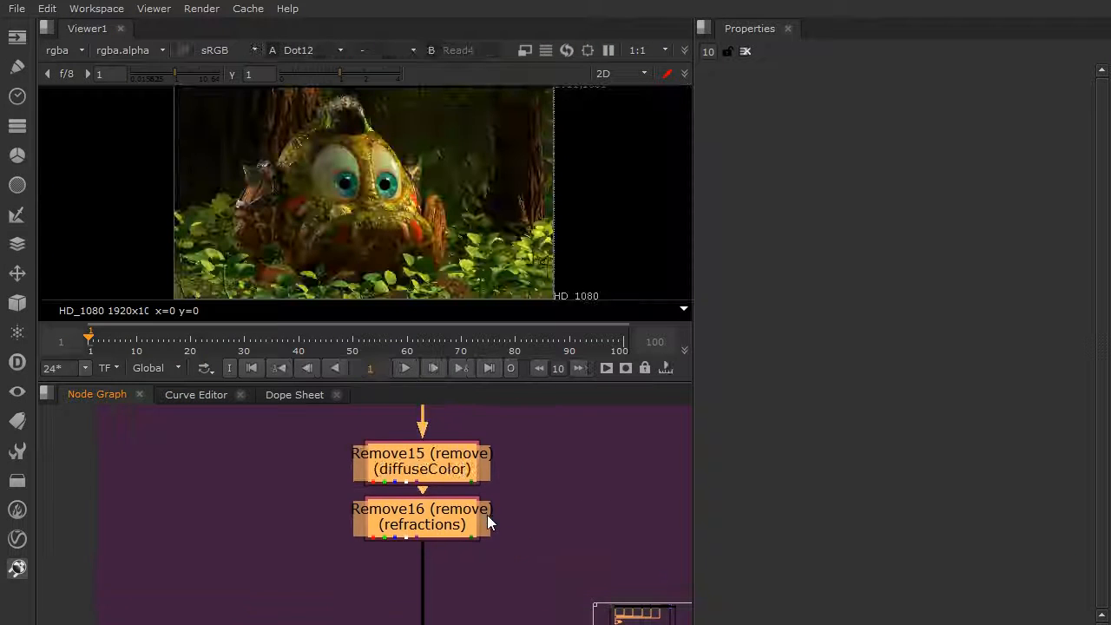
click(519, 514)
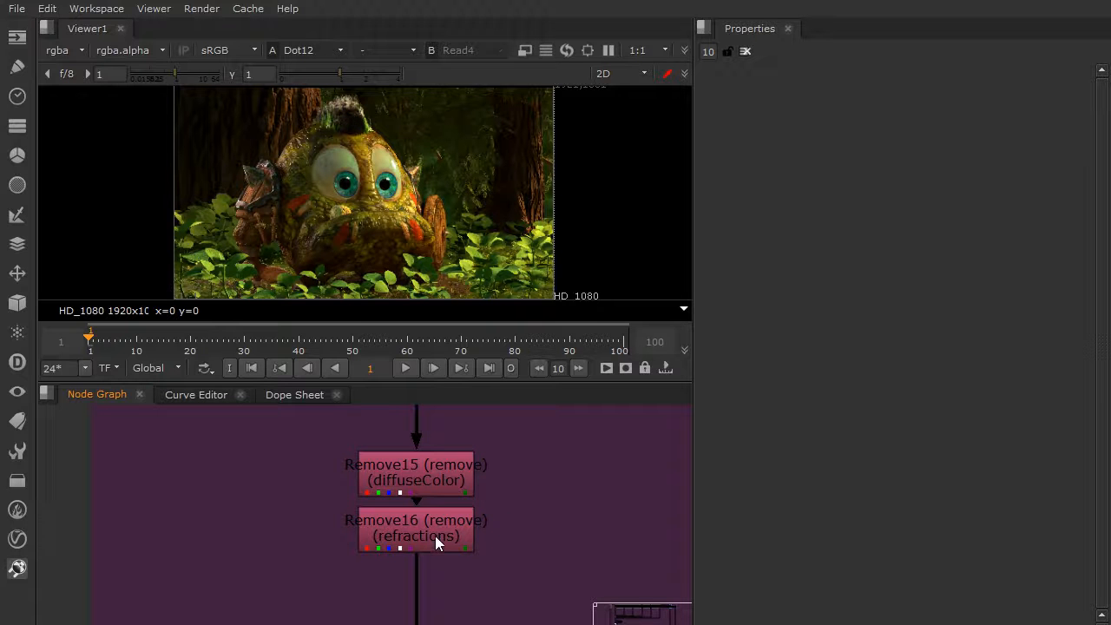
click(434, 535)
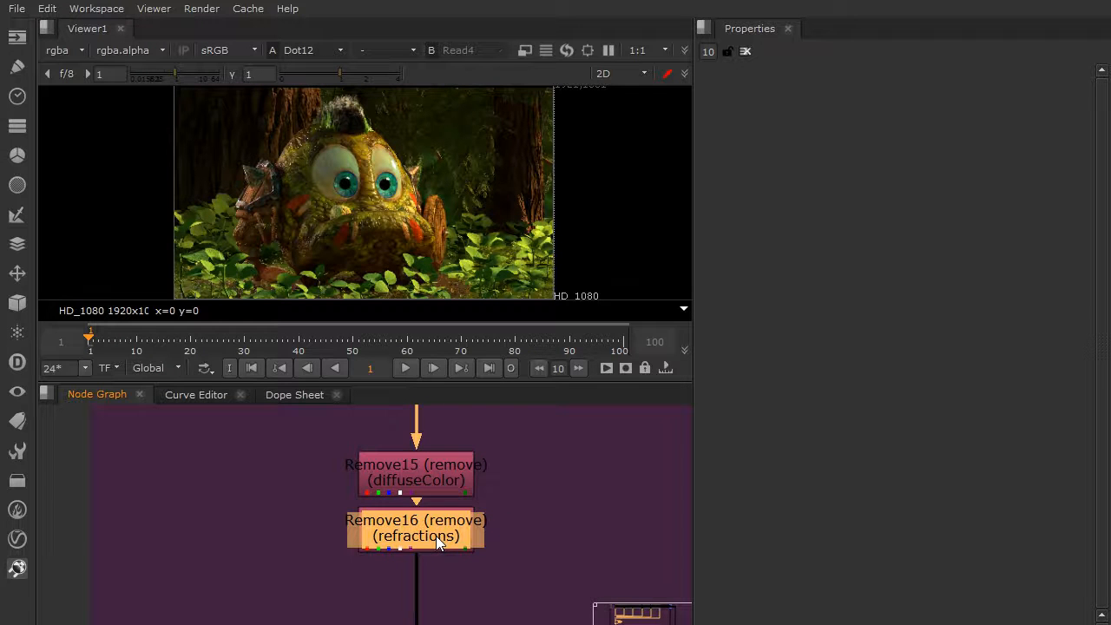
key(1)
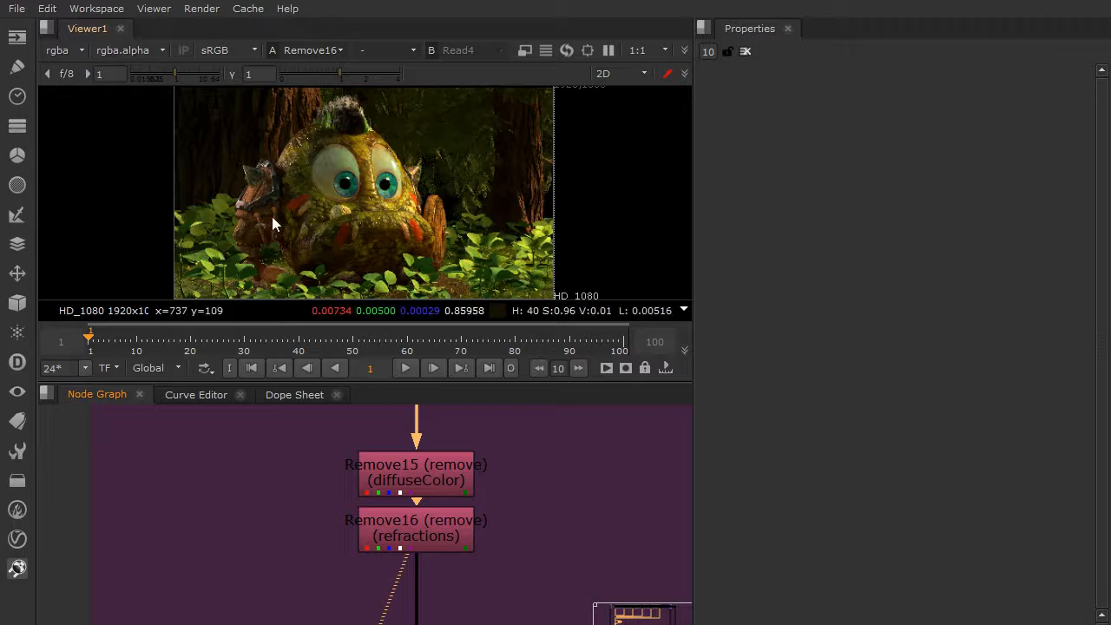
click(68, 51)
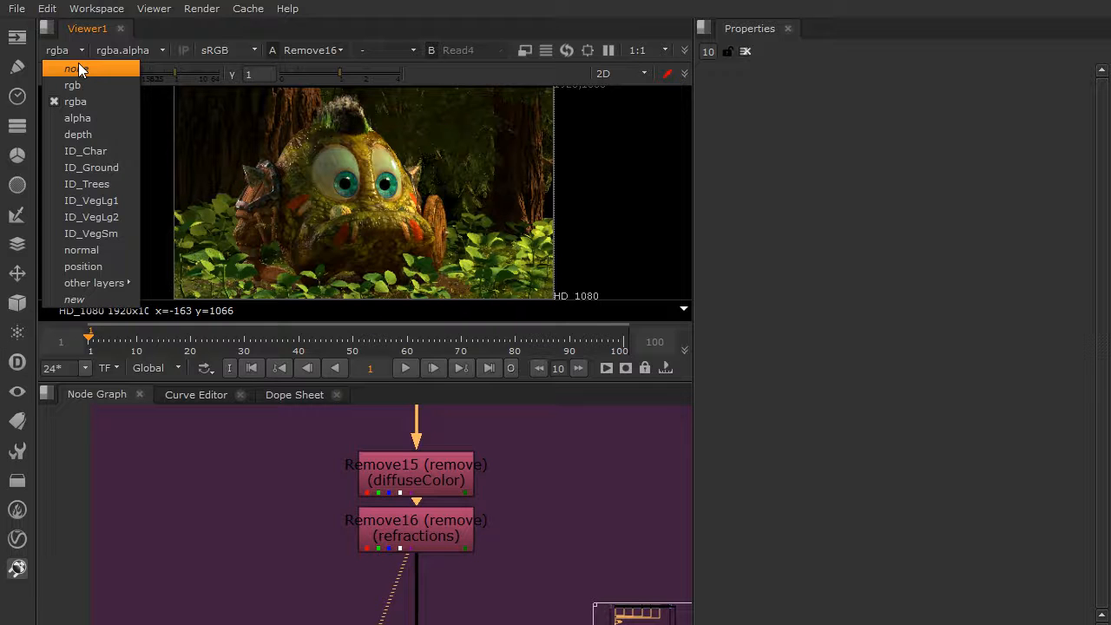
click(326, 562)
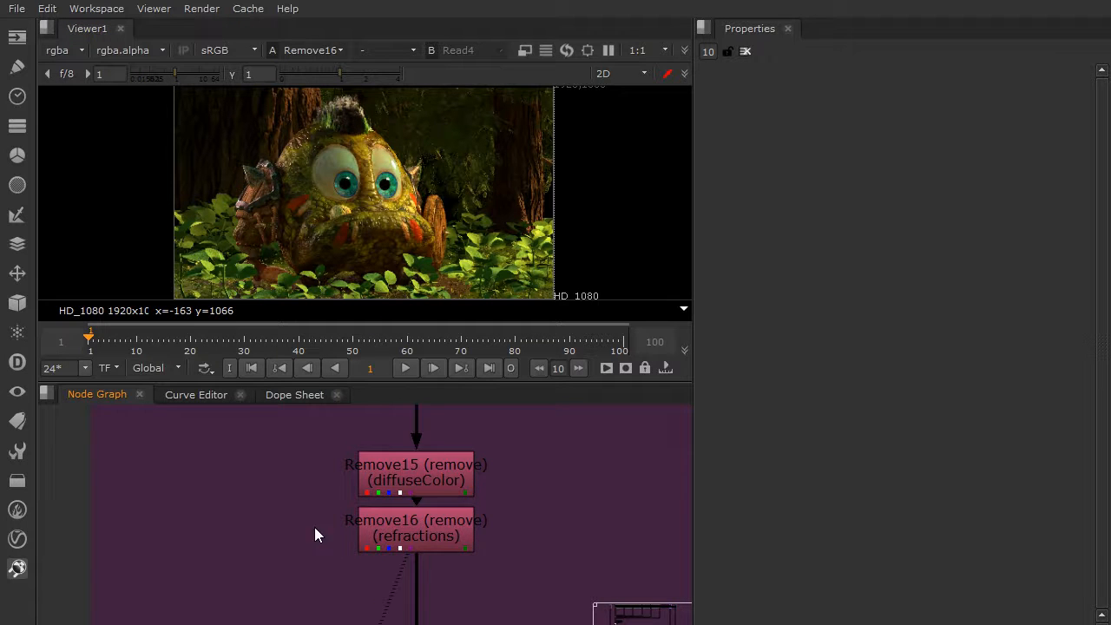
View the Dot12 output and enable the two disabled merge nodes just above the Defocus group.
scroll(335, 511, down, 5)
scroll(336, 511, down, 3)
middle_drag(678, 425, 661, 373)
middle_drag(347, 499, 485, 436)
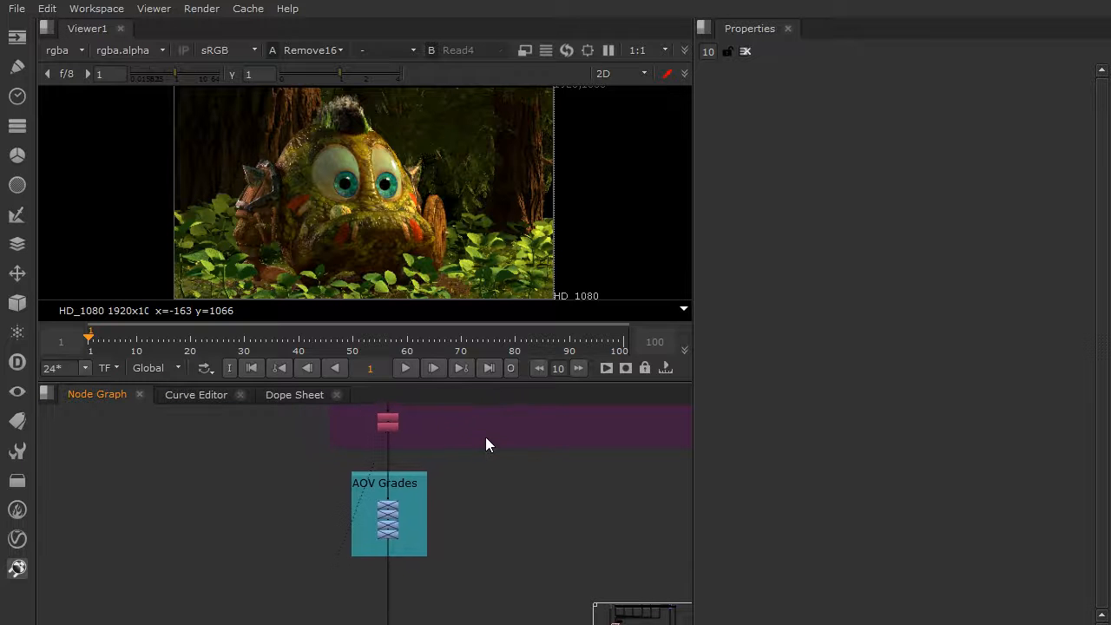
scroll(425, 482, down, 5)
middle_drag(433, 548, 501, 463)
middle_drag(410, 514, 496, 435)
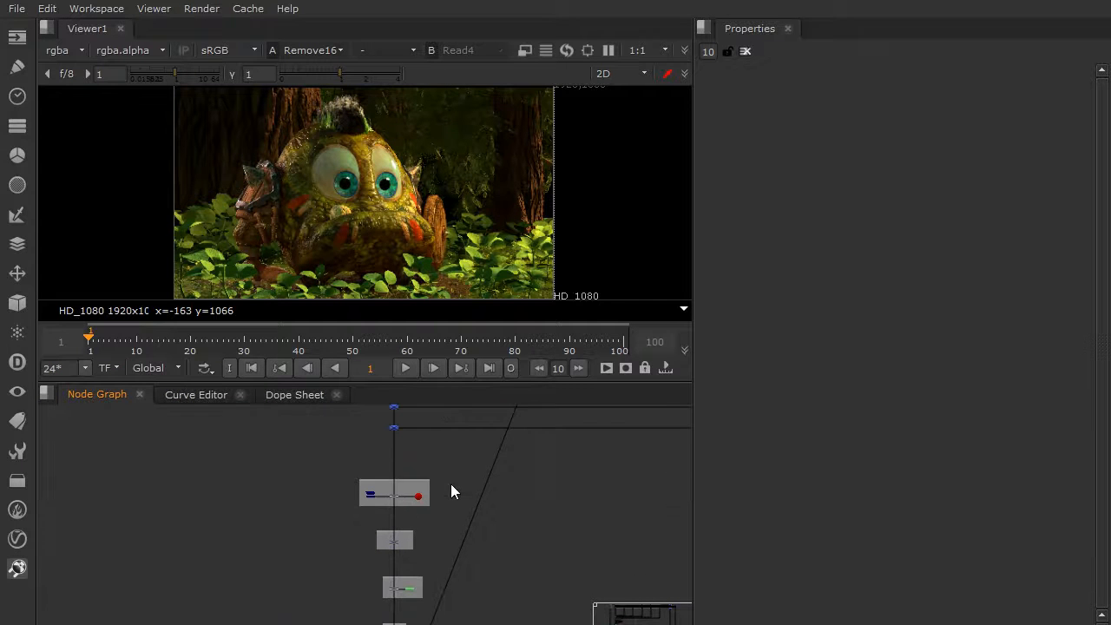
middle_drag(415, 452, 421, 536)
scroll(406, 507, up, 4)
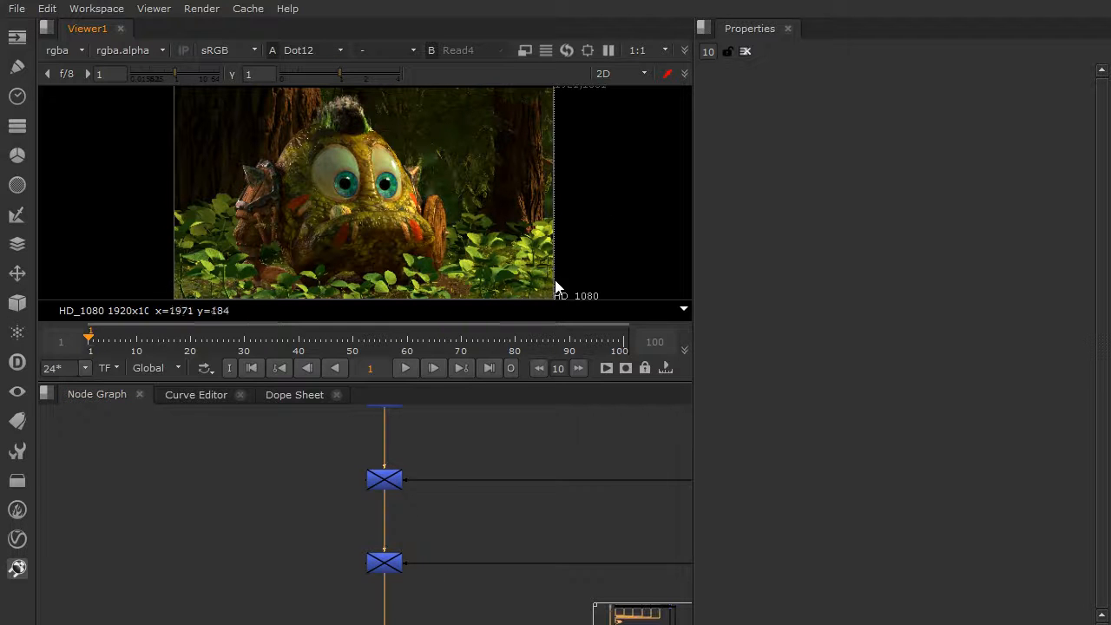
click(387, 482)
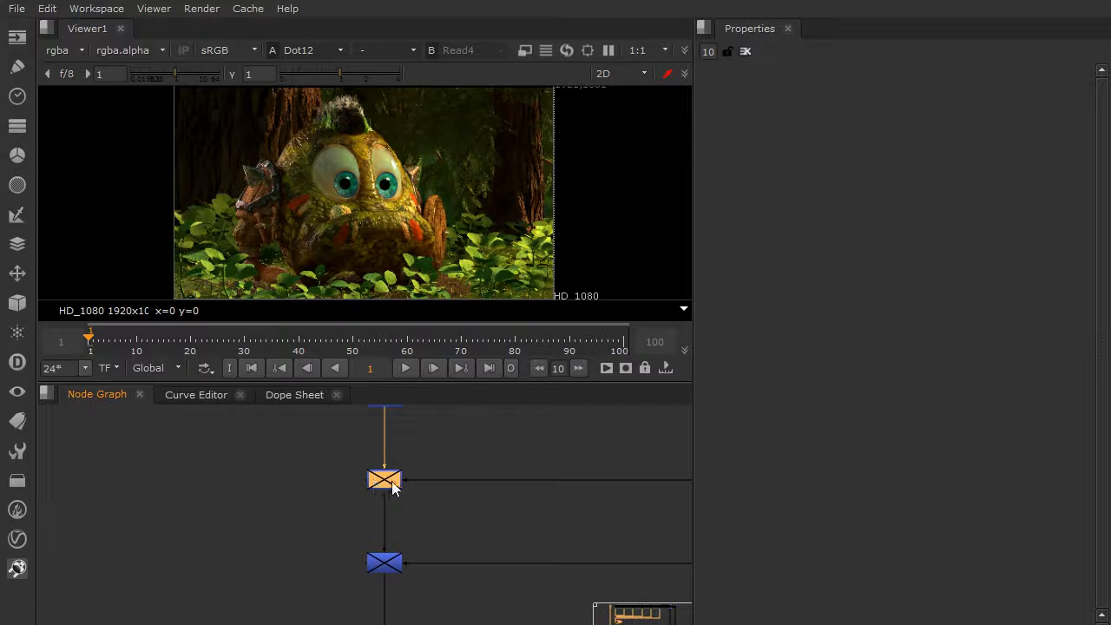
click(392, 562)
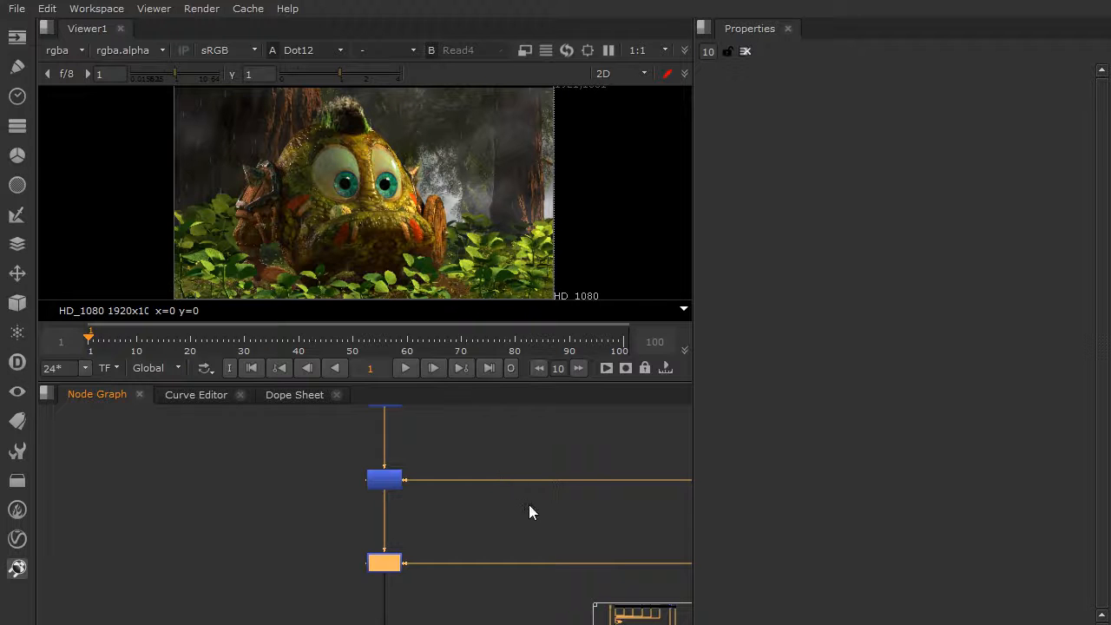
Enable the Grade1 node in the Overall Grade group, comparing the image with and without it.
middle_drag(434, 571, 417, 434)
mouse_move(504, 461)
middle_down()
mouse_move(338, 565)
mouse_move(425, 447)
middle_up()
mouse_move(361, 548)
middle_down()
mouse_move(407, 417)
mouse_move(383, 504)
mouse_move(400, 496)
mouse_move(410, 544)
middle_up()
scroll(400, 496, up, 4)
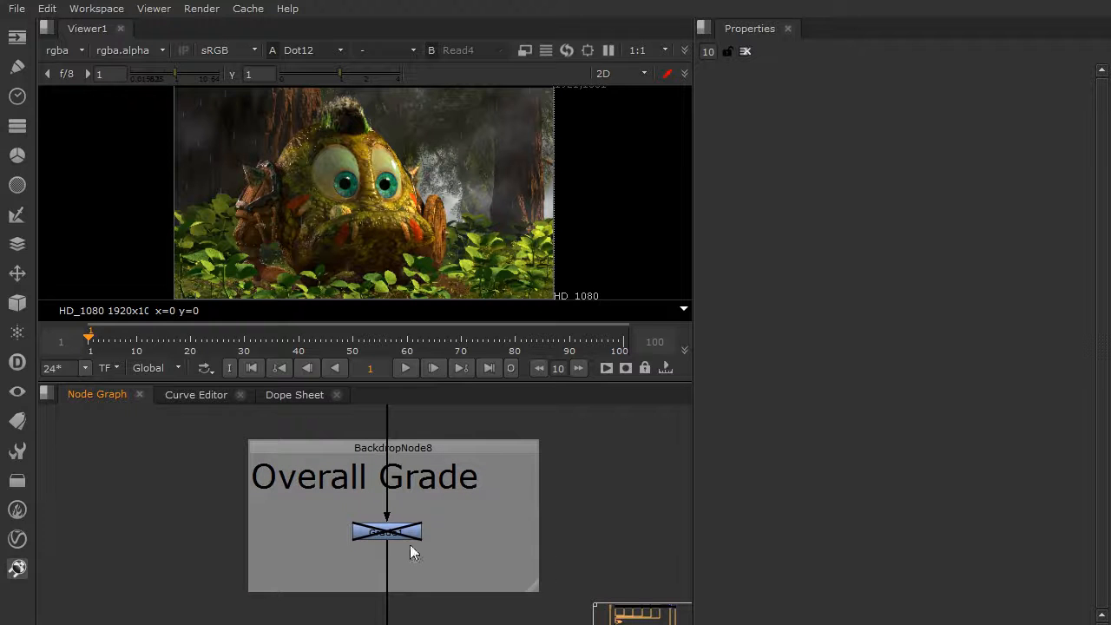
click(397, 531)
key(d)
Review the Grade1 settings while toggling the node to compare its effect, and close its properties.
key(d)
key(d)
double_click(400, 533)
key(d)
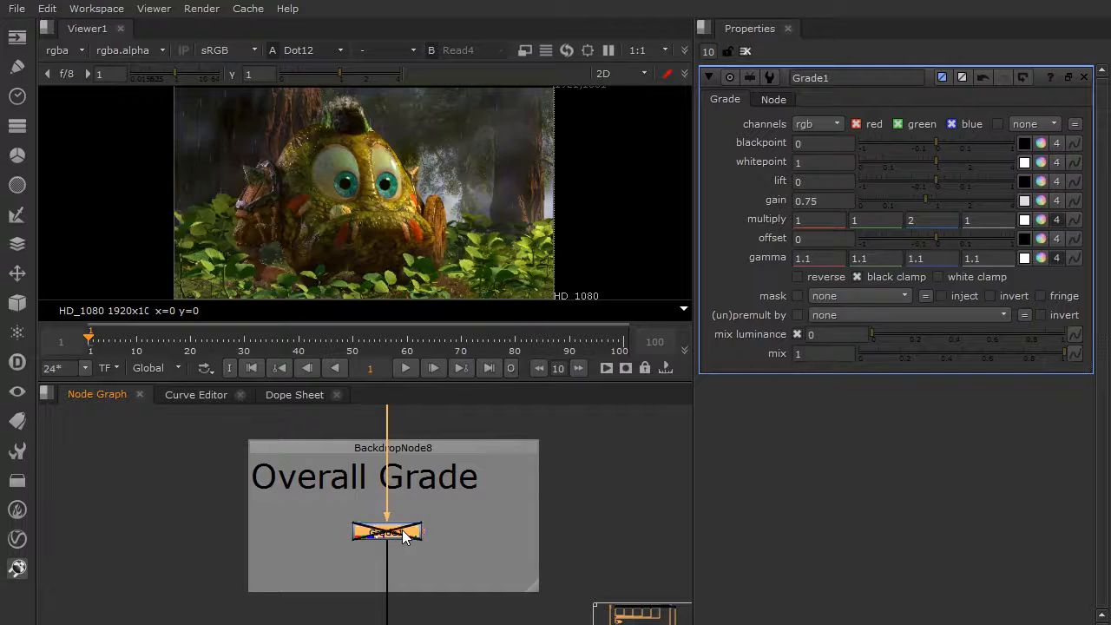
key(d)
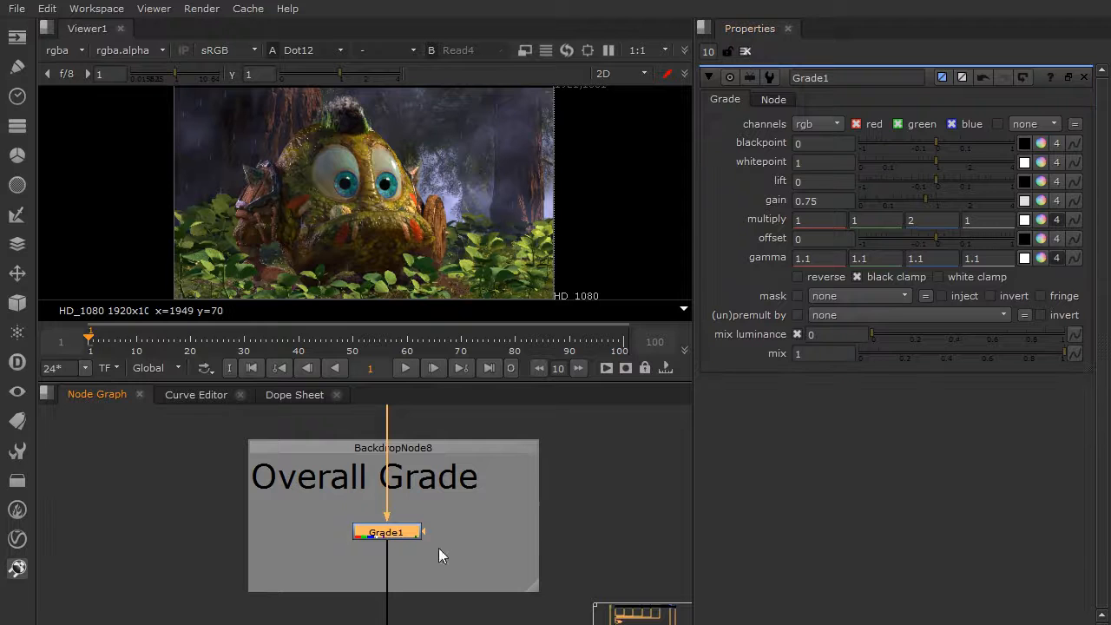
key(d)
key(d)
key(d)
key(d)
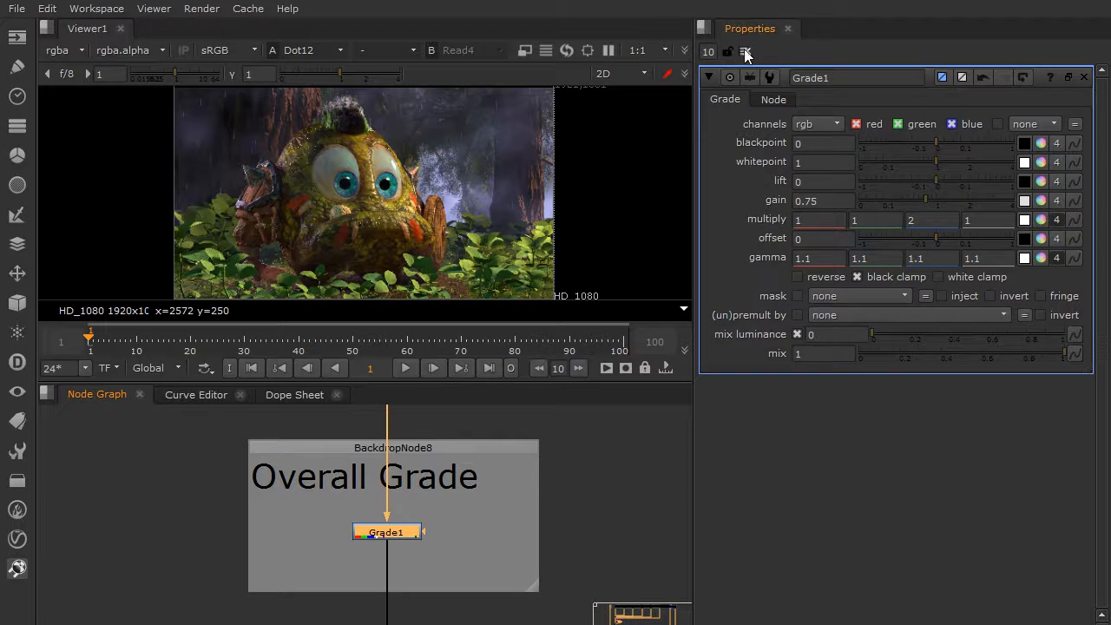
click(744, 51)
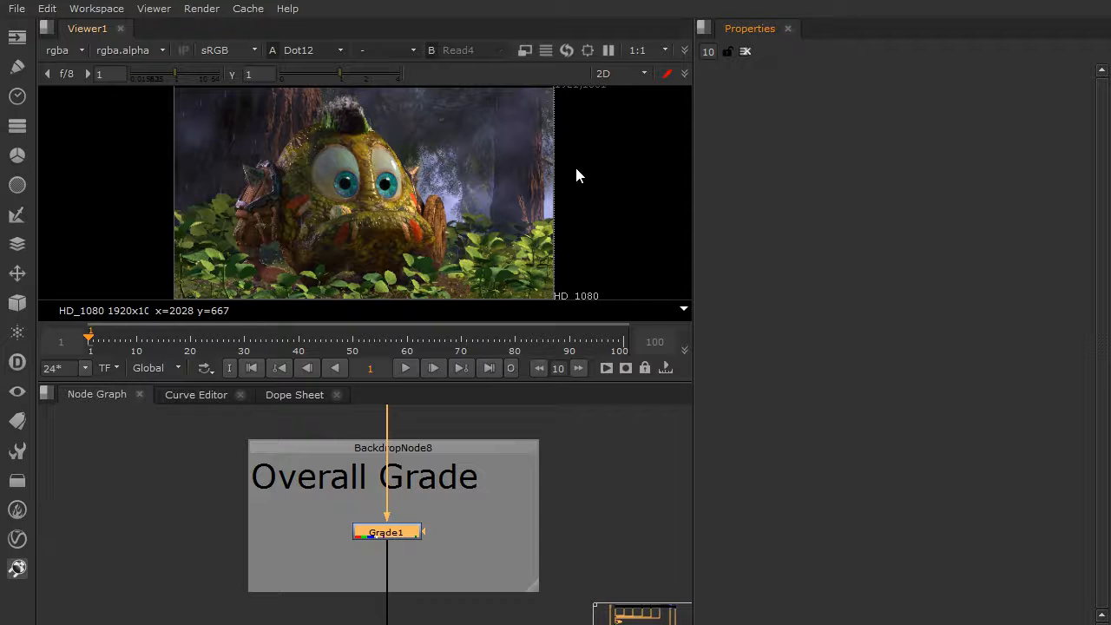
Inspect the Roto1 mask of the Vingette group and enable its Exposure1 node.
middle_drag(471, 524, 477, 449)
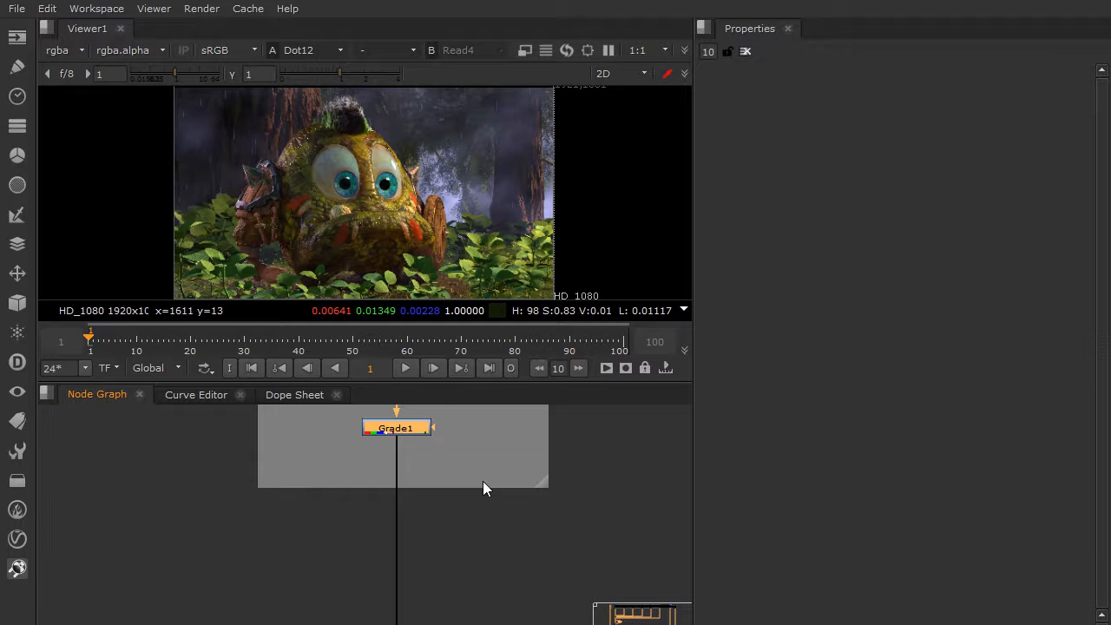
middle_drag(471, 541, 452, 414)
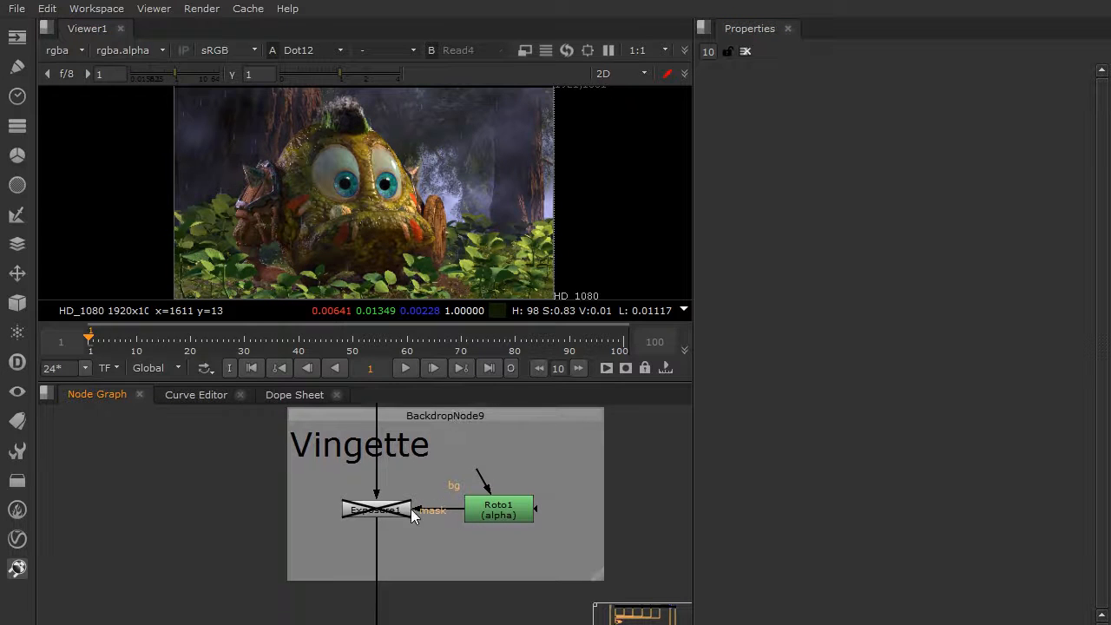
click(381, 513)
double_click(485, 509)
click(372, 512)
key(d)
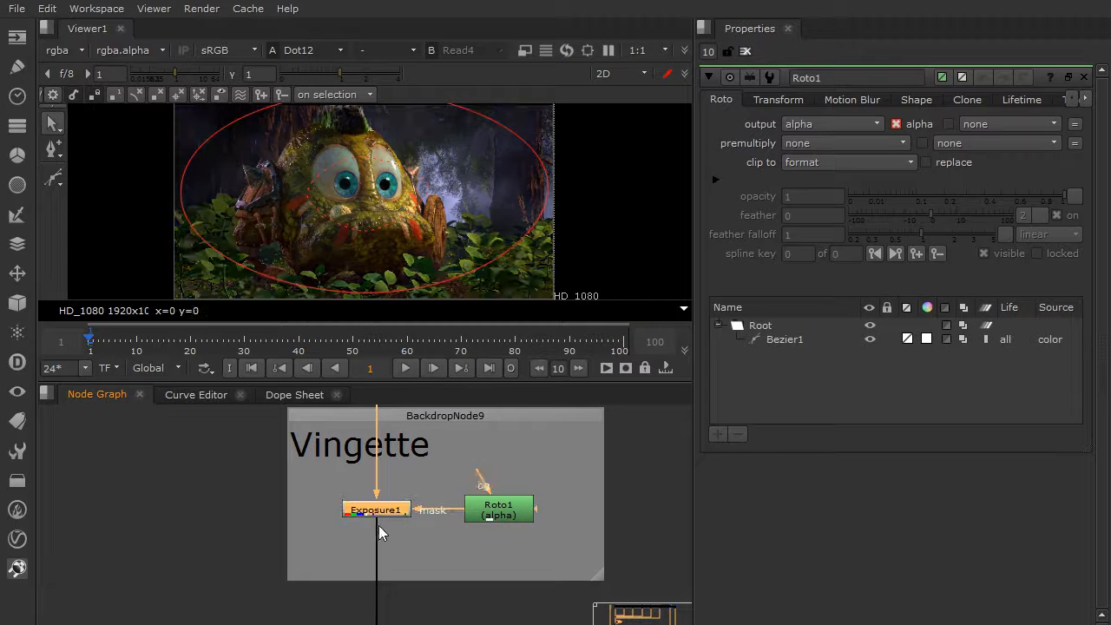
click(744, 52)
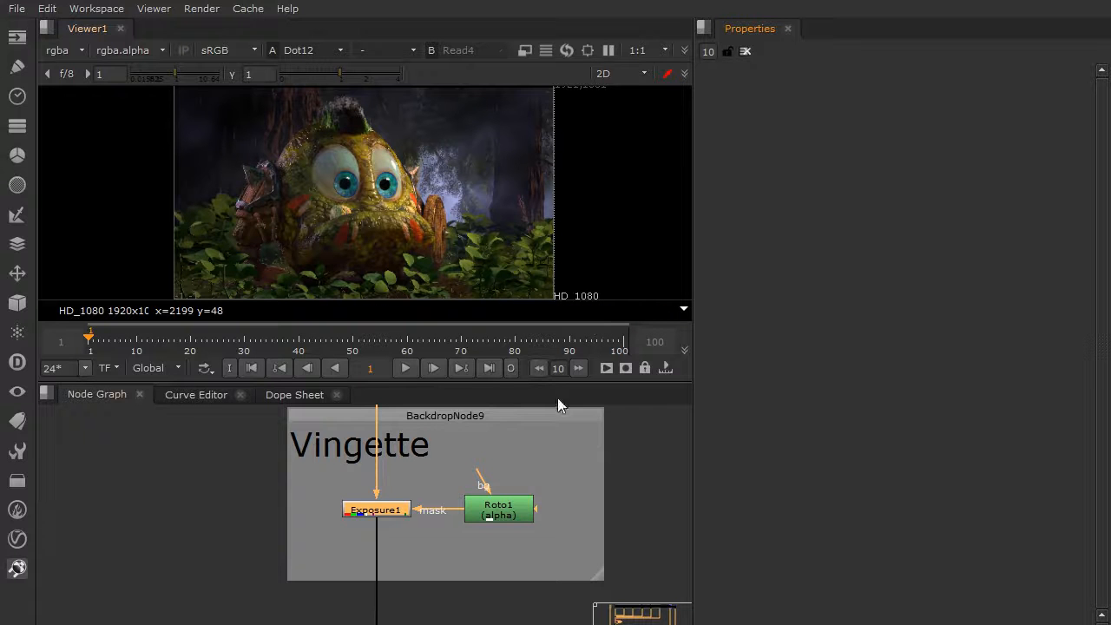
Toggle Exposure1 off and on to compare the image without and with the vignette.
click(375, 514)
key(d)
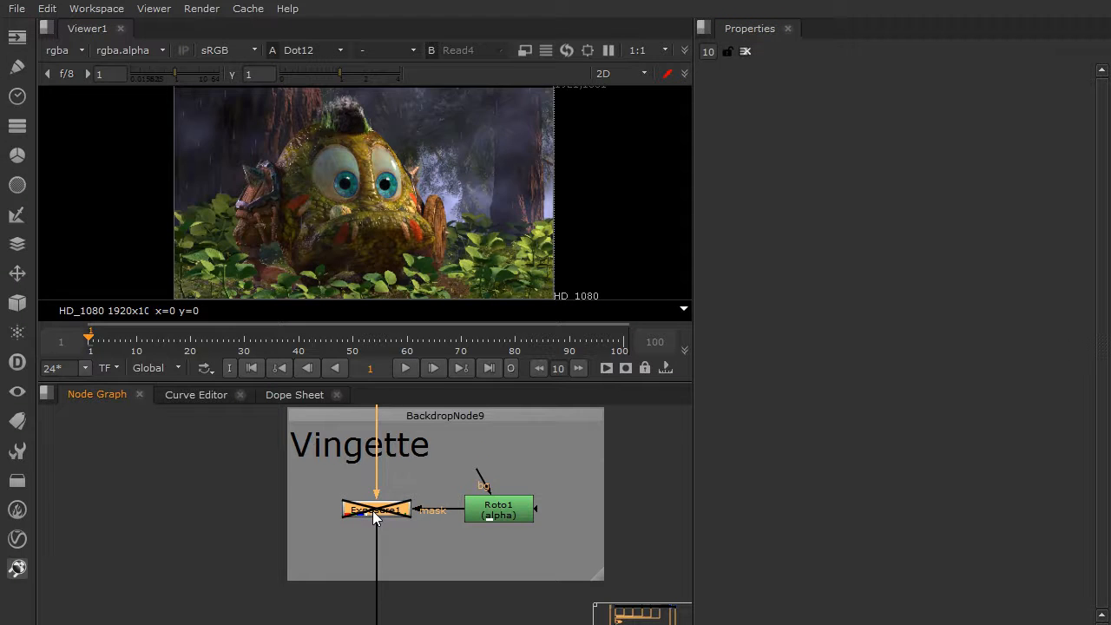
key(d)
key(d)
key(d)
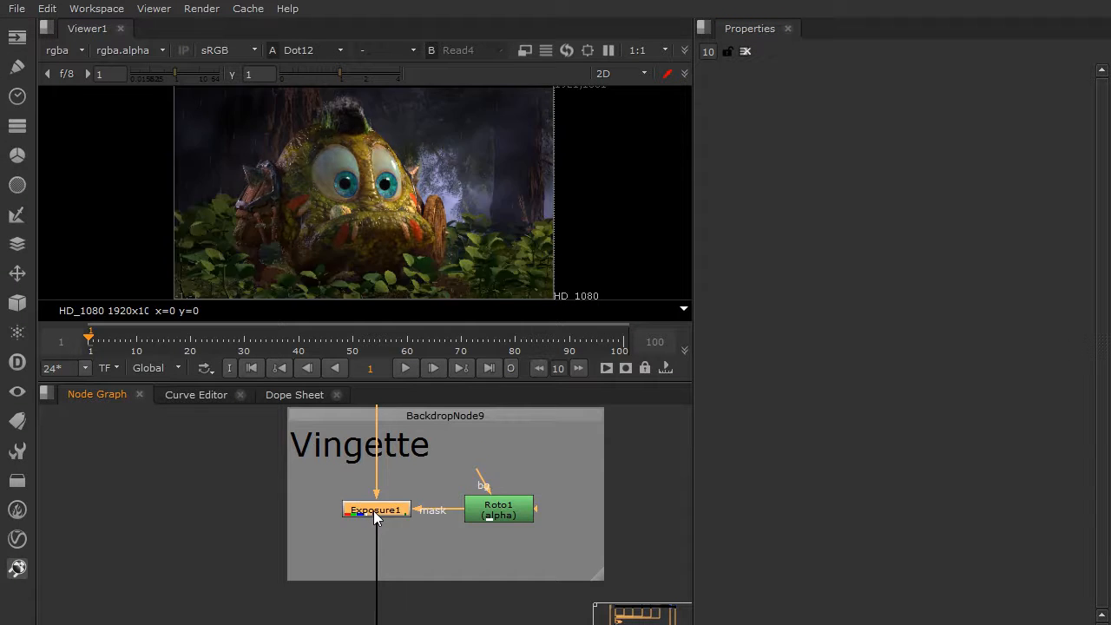
Enable the Grain2_1 node in the Grain group.
scroll(404, 517, down, 3)
middle_drag(409, 558, 404, 372)
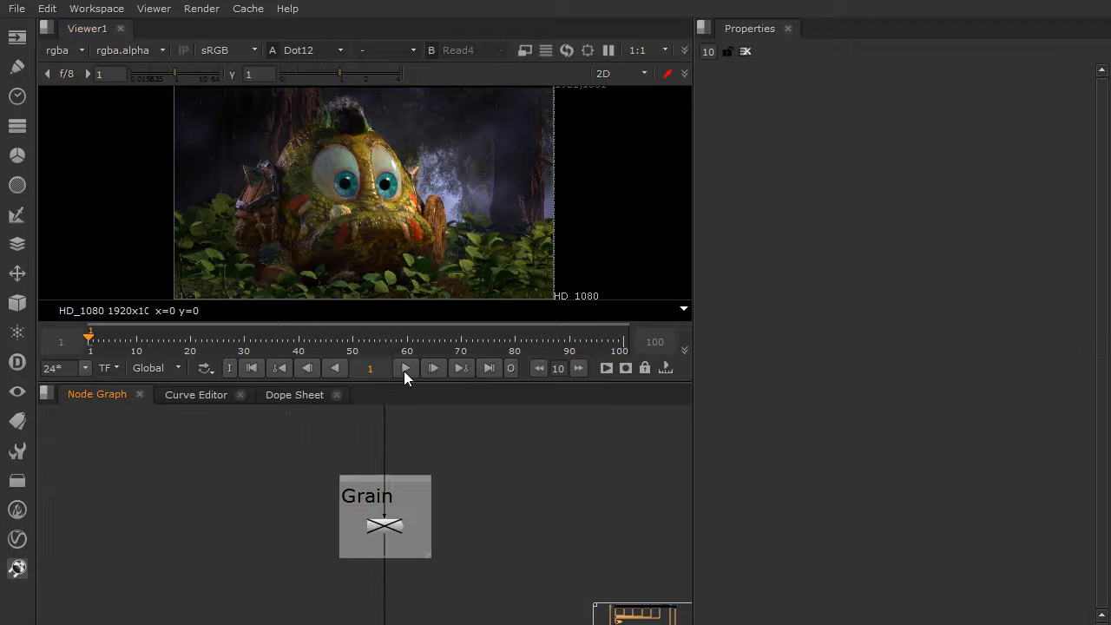
scroll(389, 512, up, 1)
scroll(388, 511, up, 2)
click(390, 524)
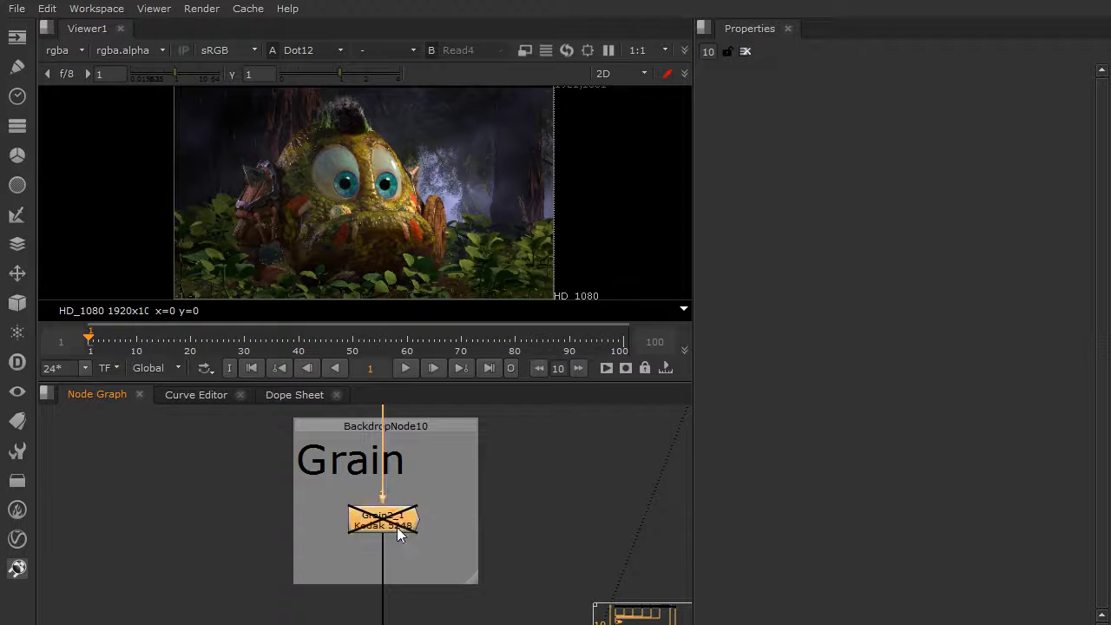
scroll(464, 493, down, 8)
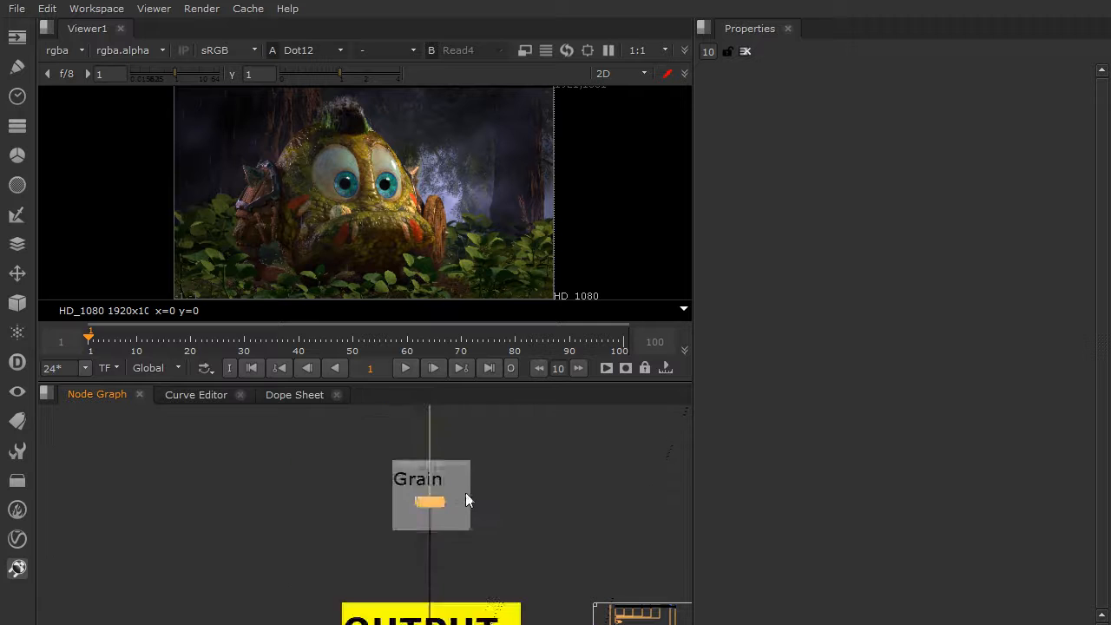
Enable the four disabled grade nodes in the AOV Grades group and check the image in an enlarged viewer.
middle_drag(471, 461, 409, 615)
middle_drag(413, 479, 420, 555)
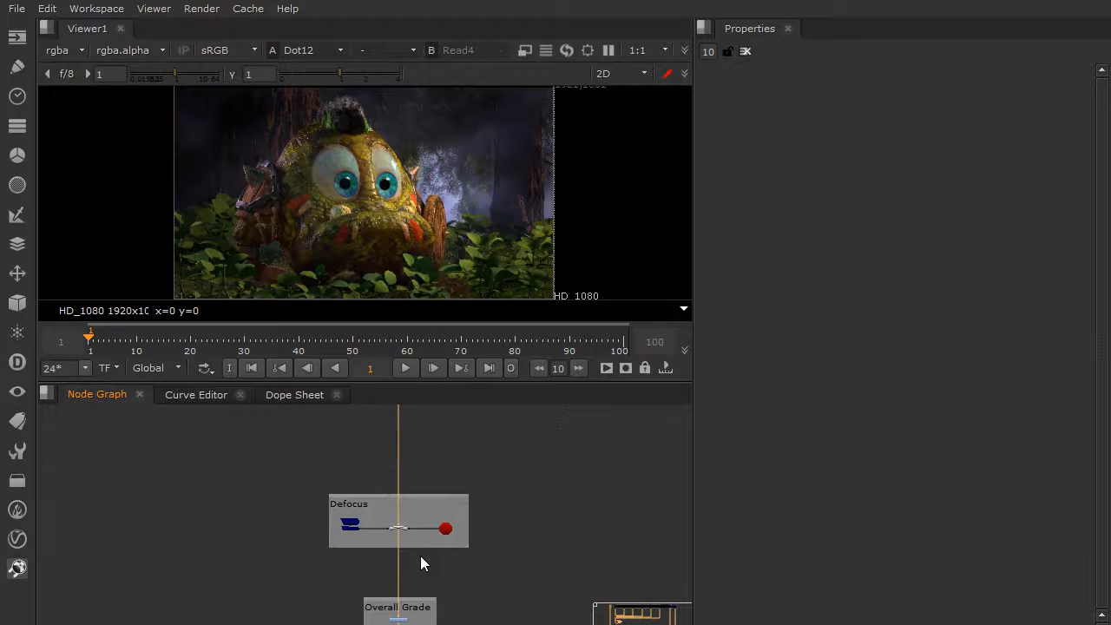
scroll(394, 540, up, 4)
middle_drag(424, 504, 428, 417)
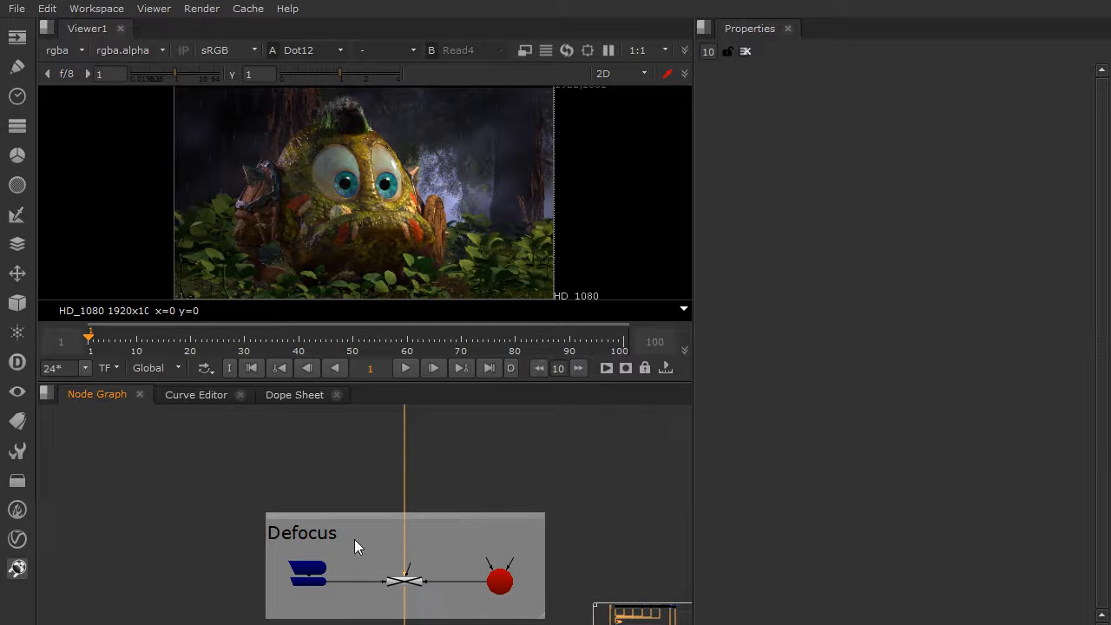
scroll(414, 472, down, 5)
scroll(418, 484, up, 1)
mouse_move(465, 413)
middle_down()
mouse_move(435, 495)
mouse_move(363, 526)
middle_up()
middle_drag(458, 455, 328, 527)
middle_drag(554, 471, 444, 544)
middle_drag(481, 439, 459, 465)
scroll(395, 526, up, 2)
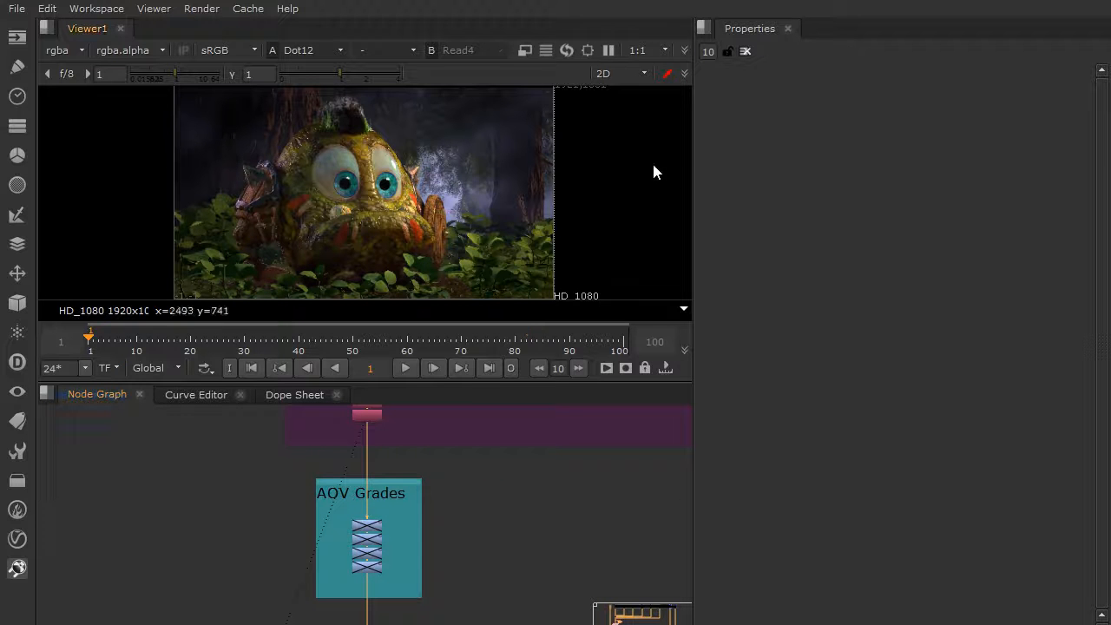
click(398, 481)
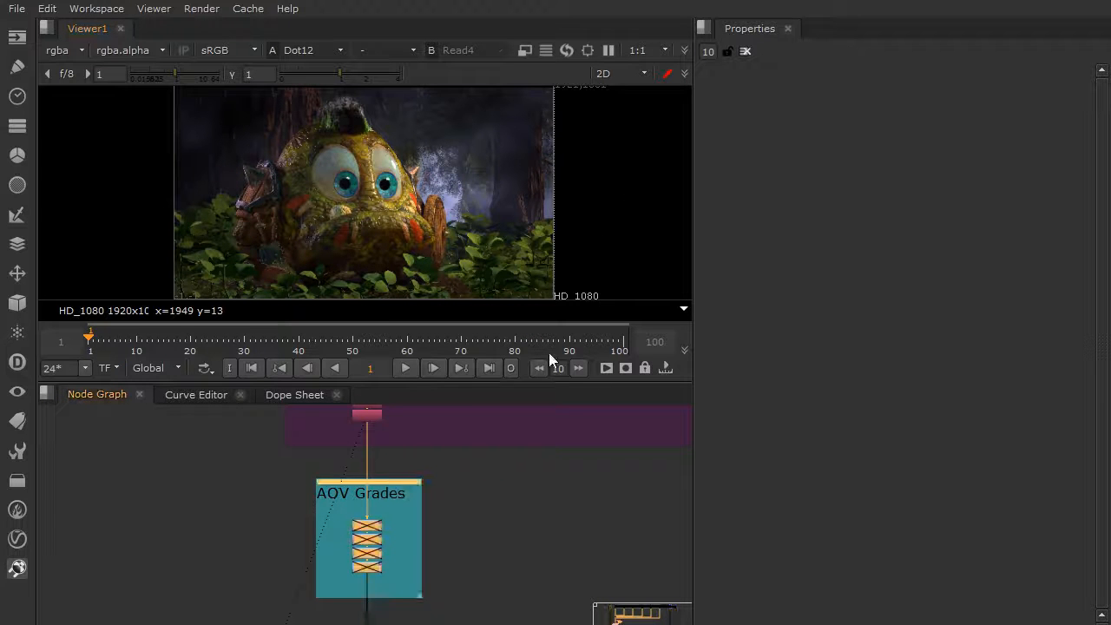
key(space)
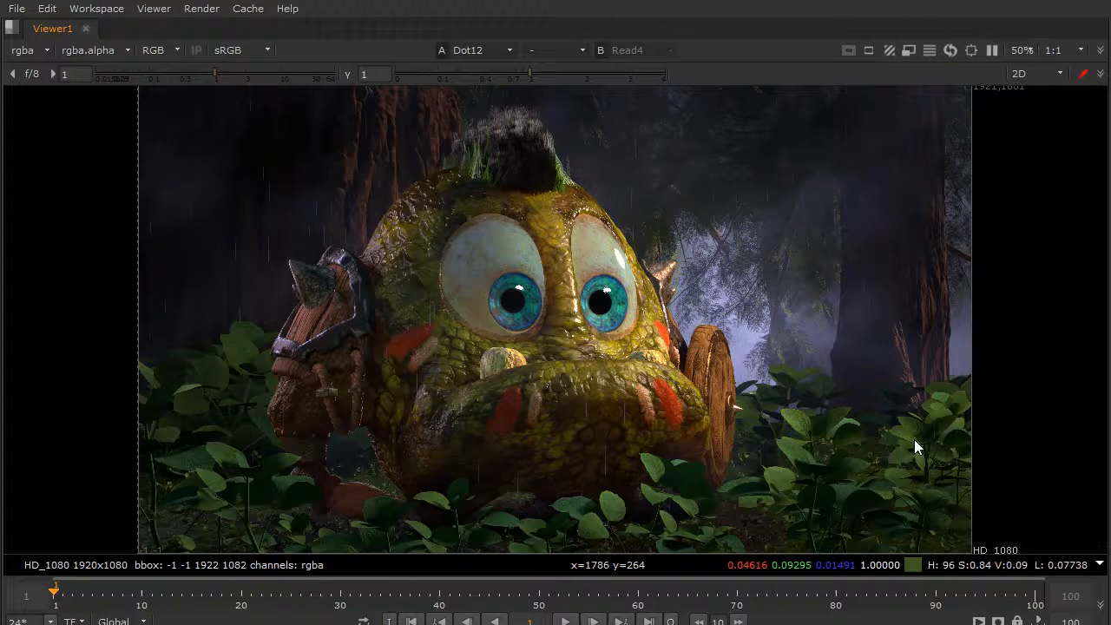
key(space)
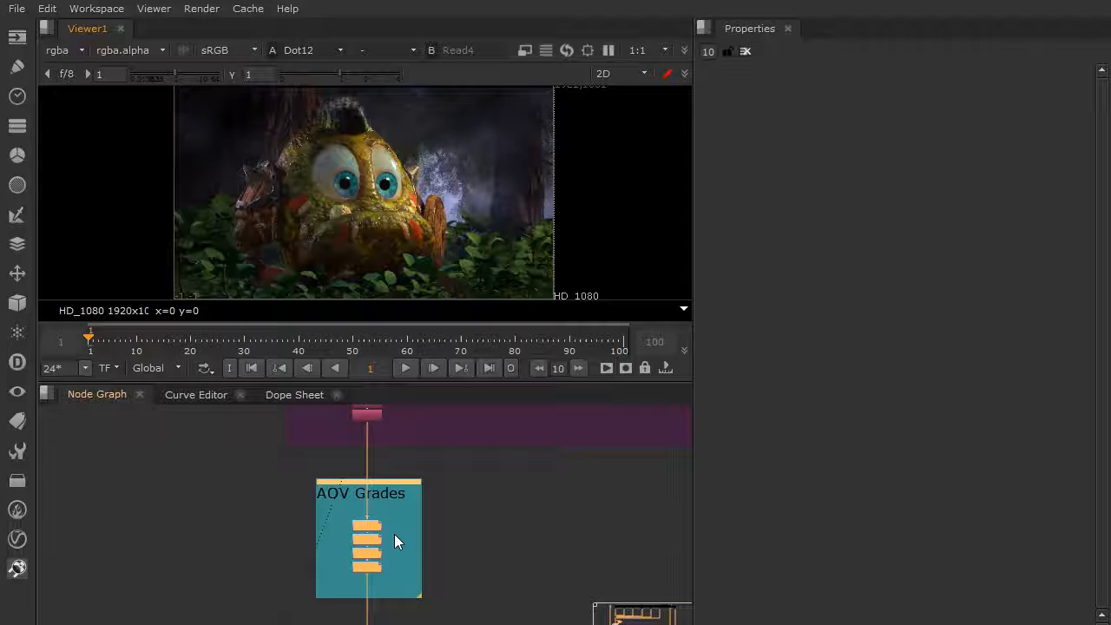
Inspect the multiply values and ID_Ground.alpha mask of Grade7 in the AOV Grades group.
scroll(375, 549, up, 5)
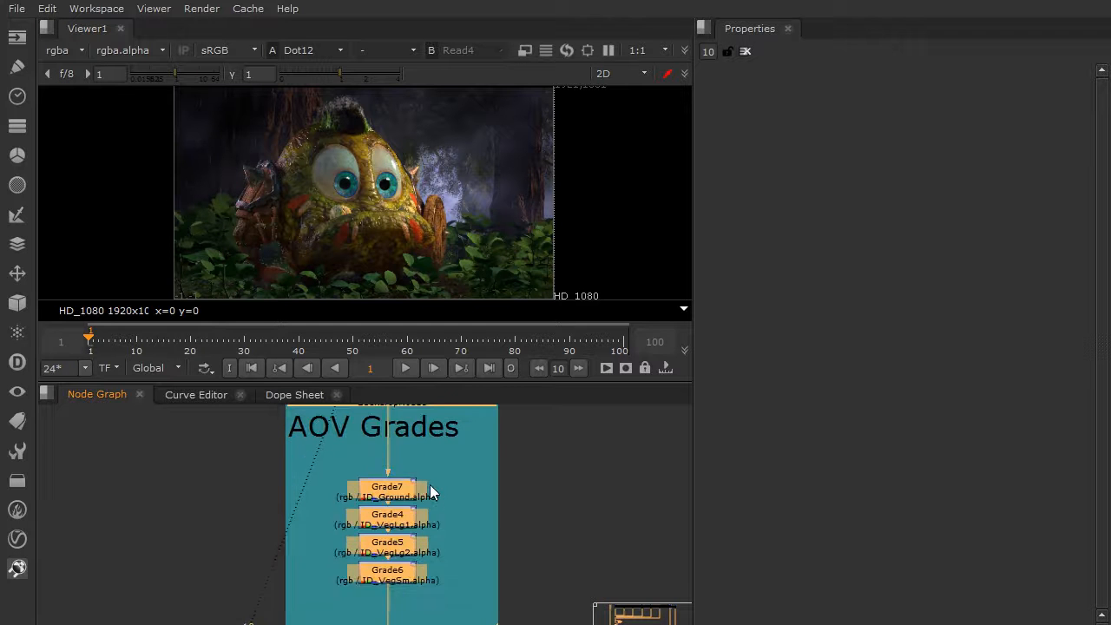
scroll(430, 493, up, 1)
double_click(395, 493)
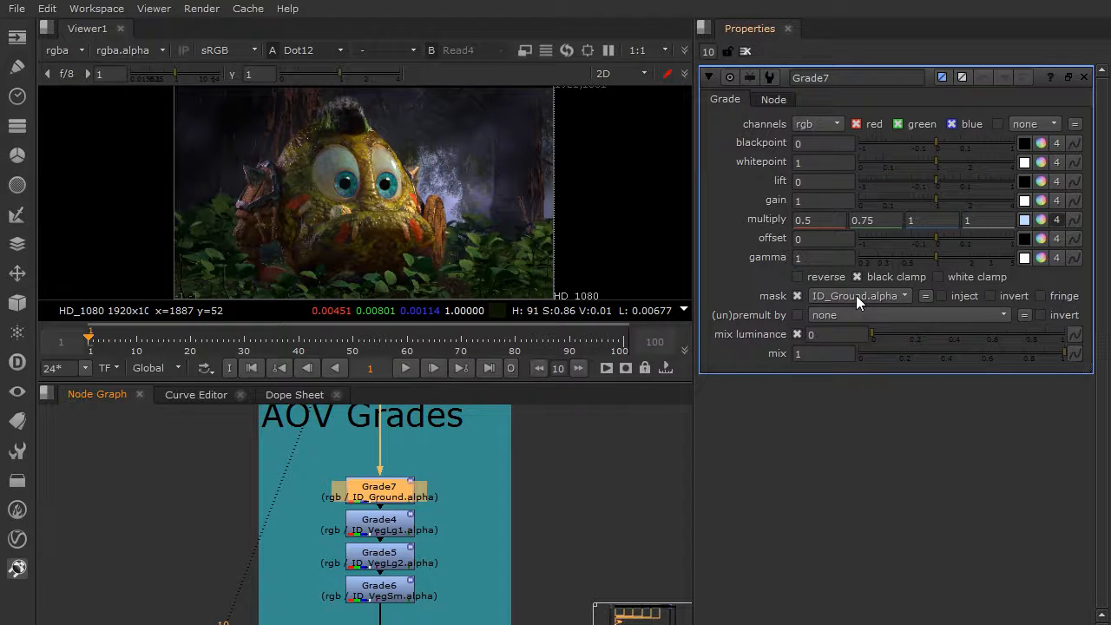
middle_drag(502, 479, 529, 464)
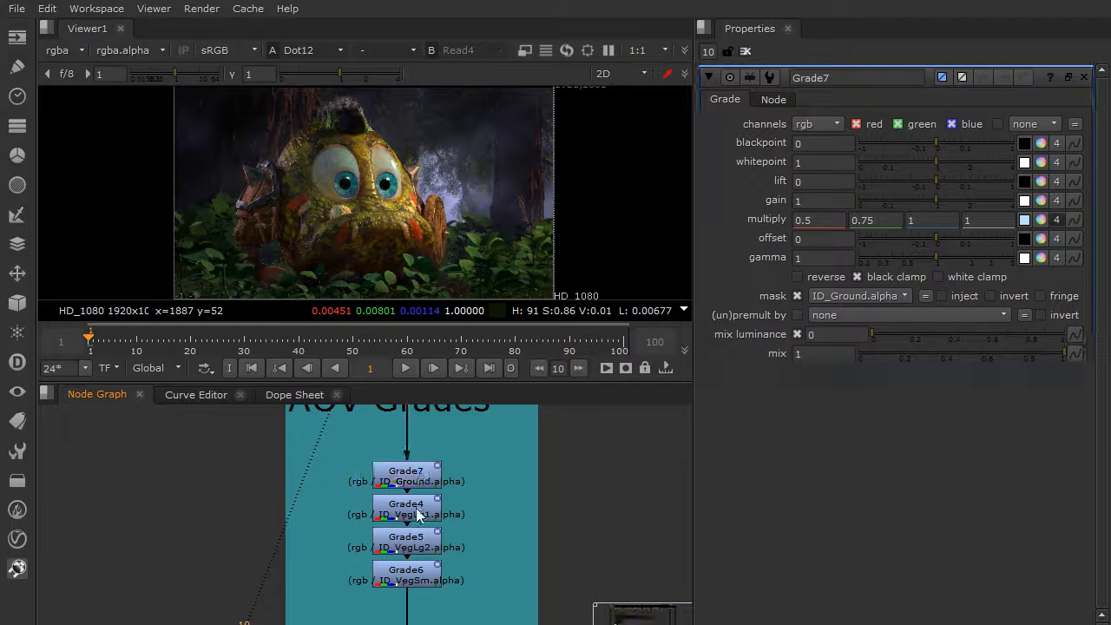
Toggle Grade7, Grade4, Grade5 and Grade6 one after another to compare the effect of each masked grade.
click(405, 474)
key(d)
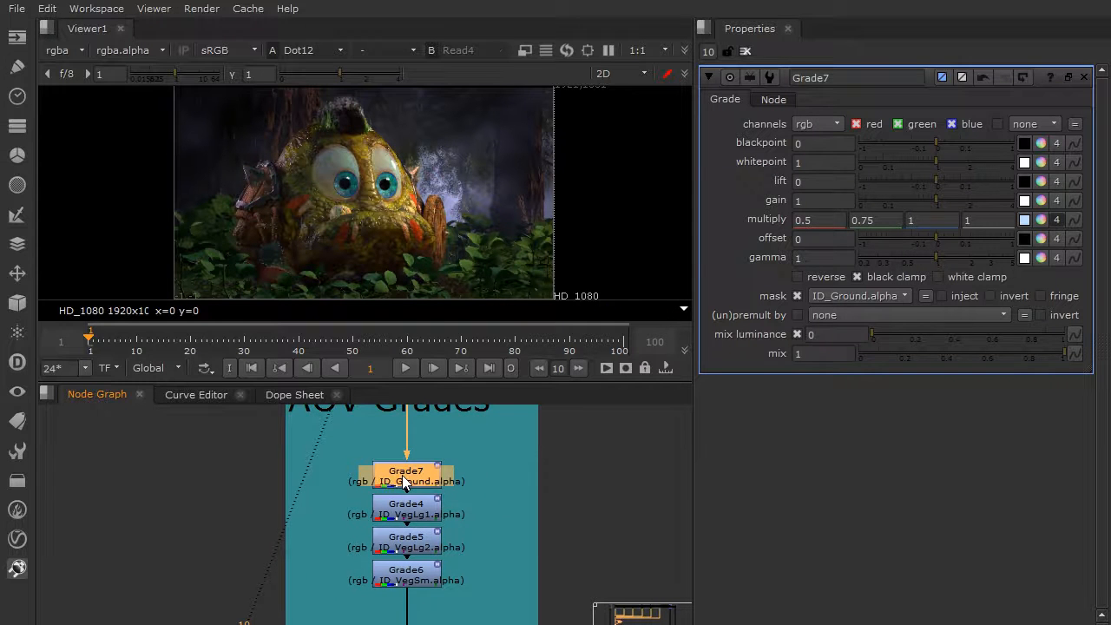
click(414, 516)
key(d)
key(d)
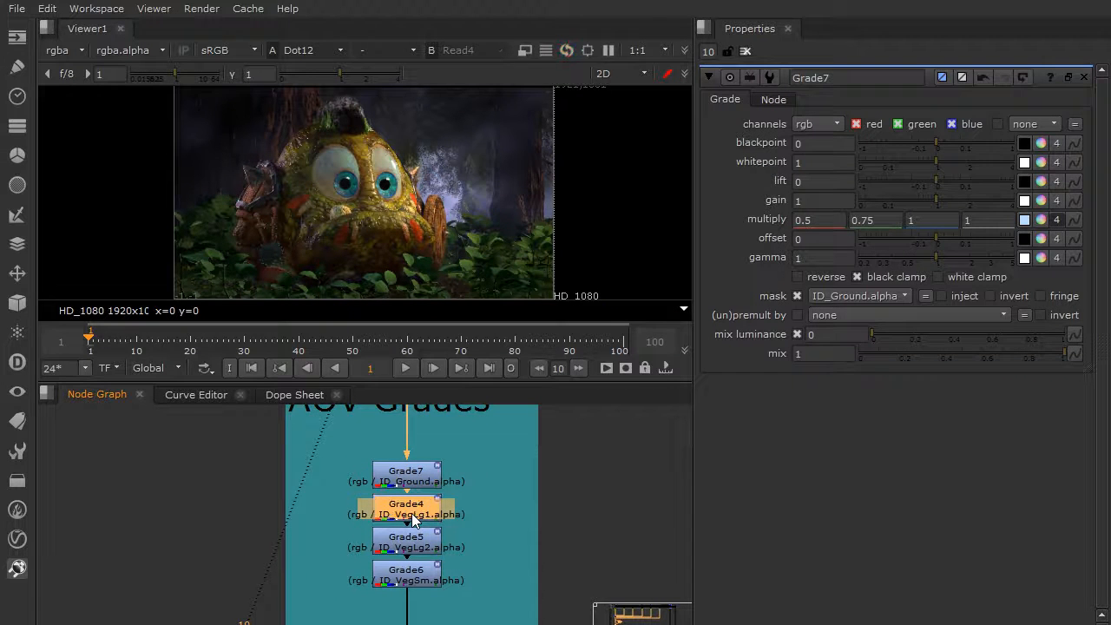
click(414, 543)
key(d)
key(d)
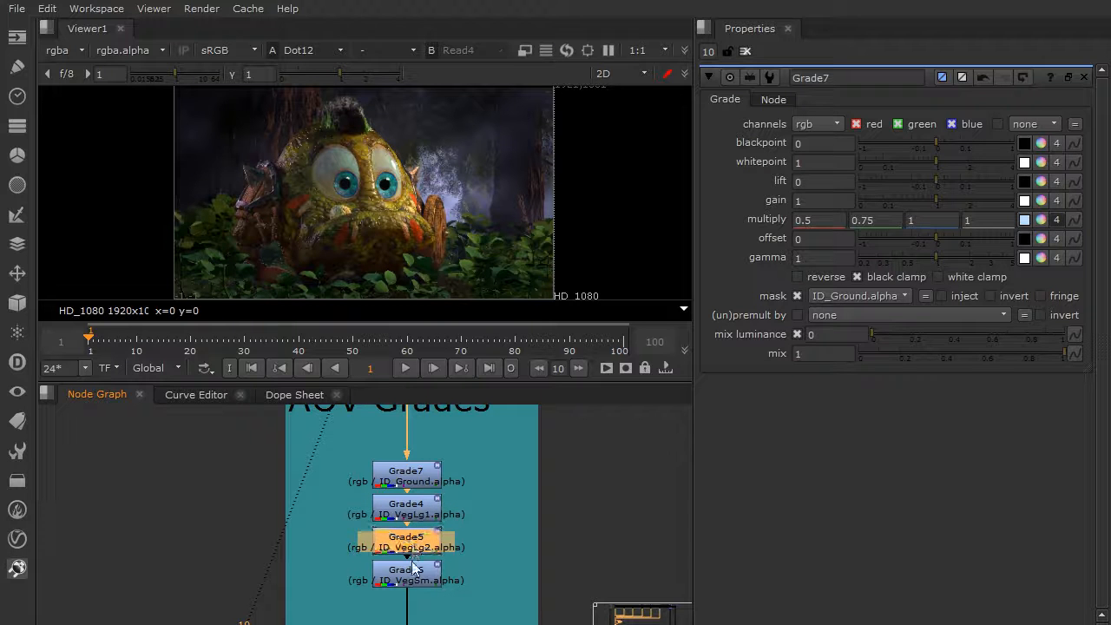
click(414, 578)
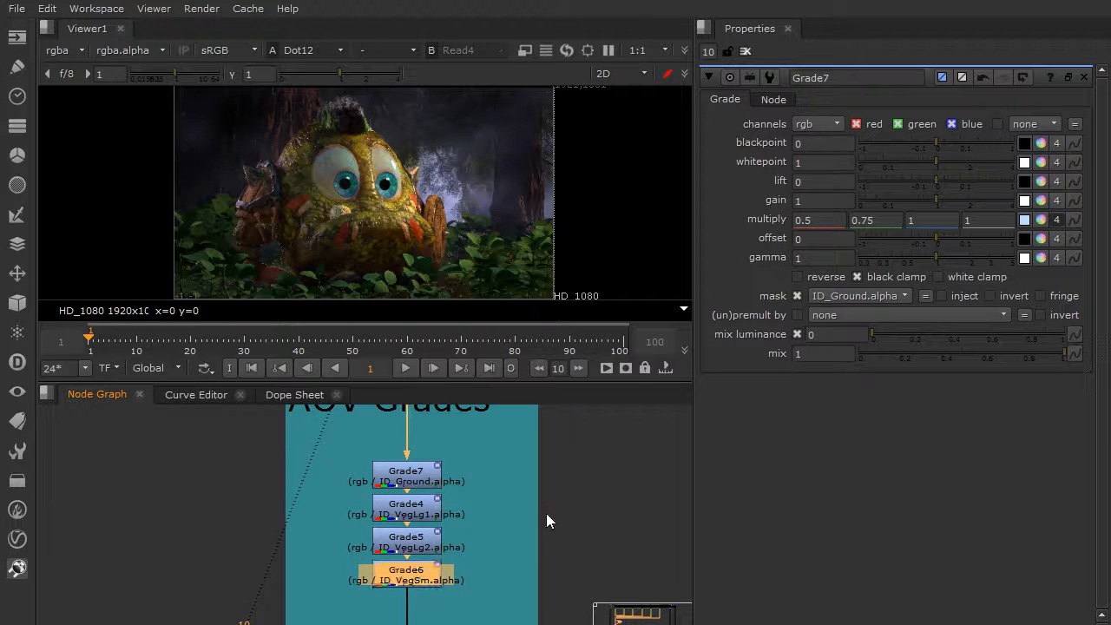
Examine the creature's eyes in the viewer and the refractions and specular branches of the Redshift AOV template.
scroll(544, 508, down, 10)
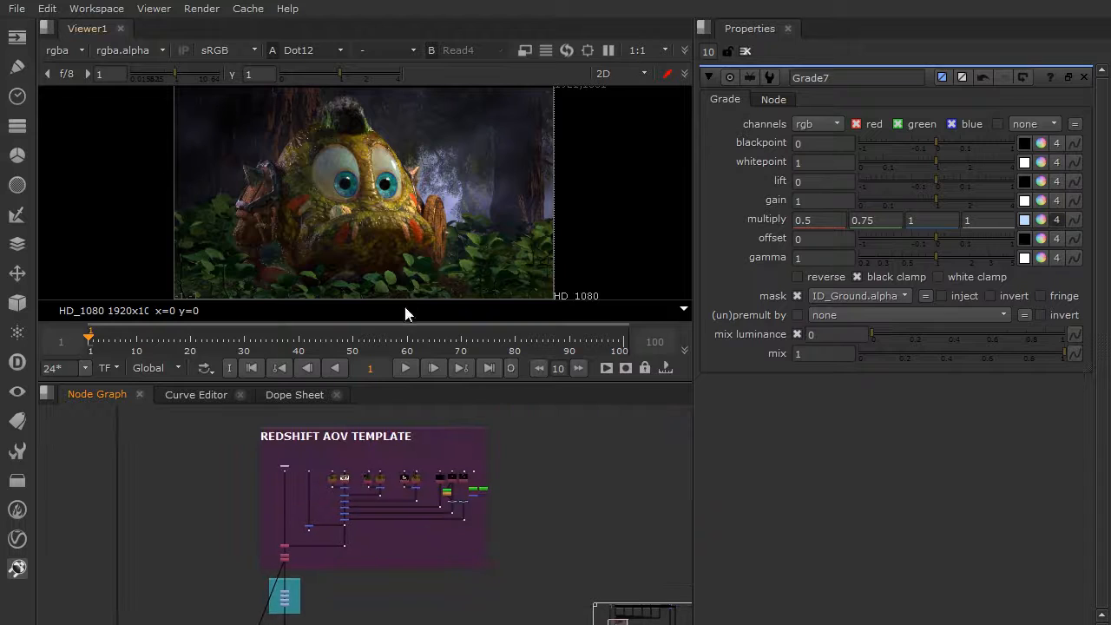
scroll(394, 205, up, 6)
scroll(394, 205, down, 3)
scroll(406, 204, up, 2)
scroll(403, 210, down, 1)
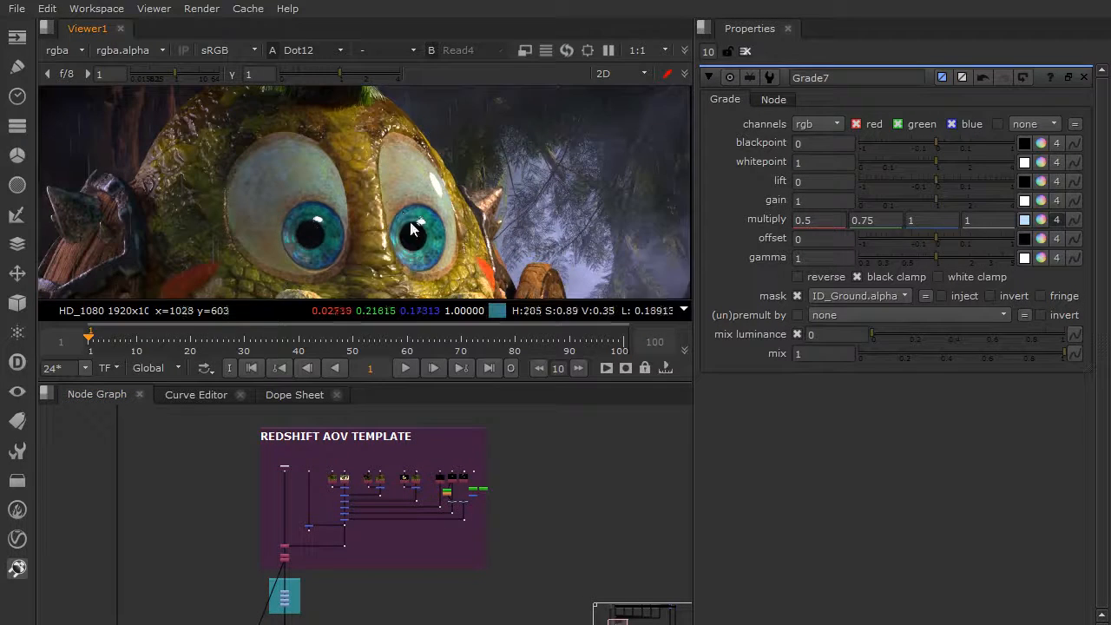
scroll(402, 211, up, 1)
scroll(443, 484, up, 4)
scroll(431, 487, up, 4)
scroll(397, 160, down, 2)
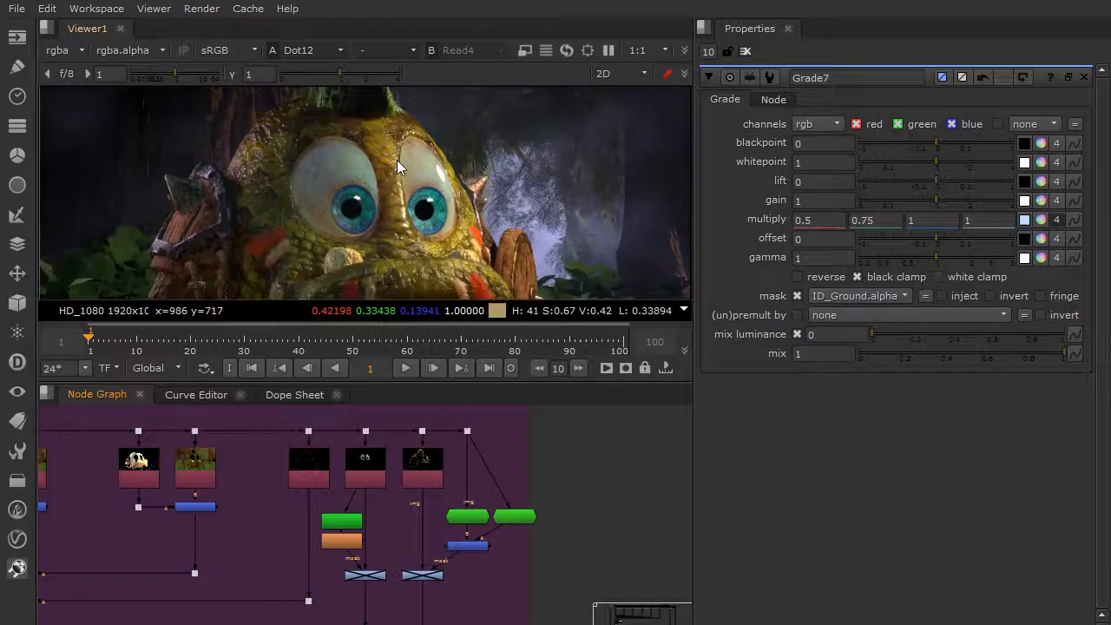
scroll(396, 160, down, 3)
scroll(399, 173, up, 2)
scroll(441, 528, up, 2)
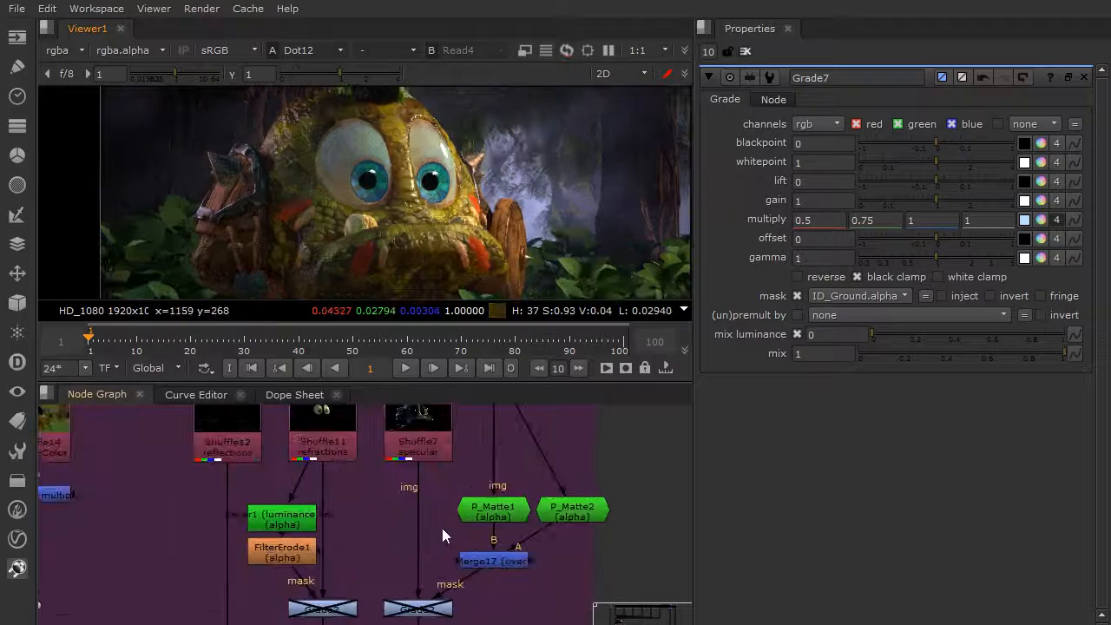
middle_drag(441, 527, 442, 519)
middle_drag(390, 485, 373, 509)
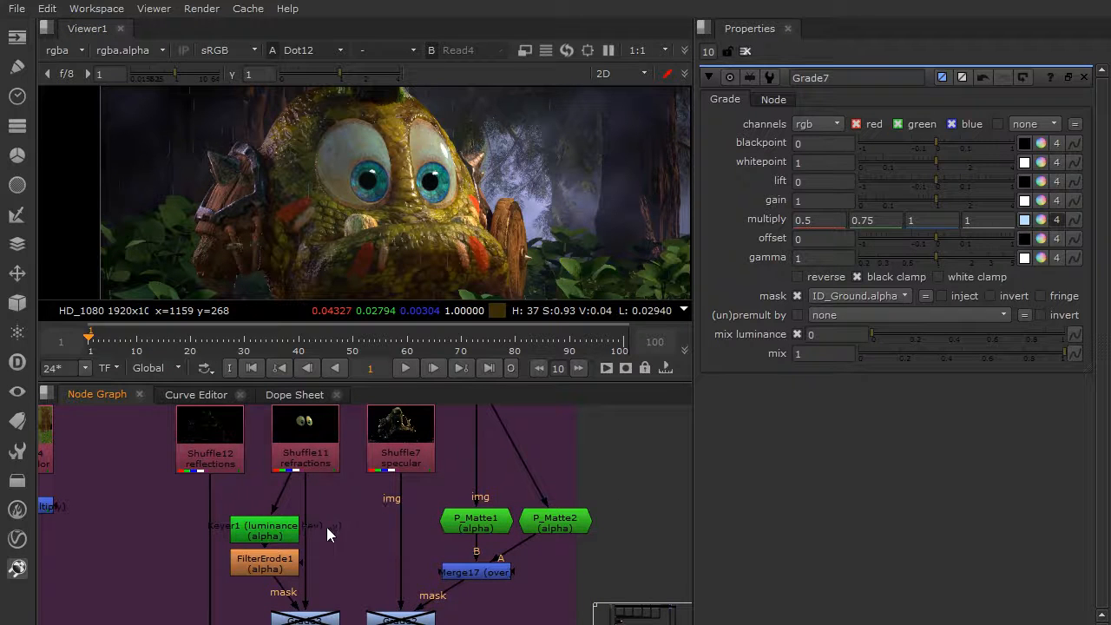
View the alpha channel of the Keyer1 luminance key on the refractions pass.
click(278, 531)
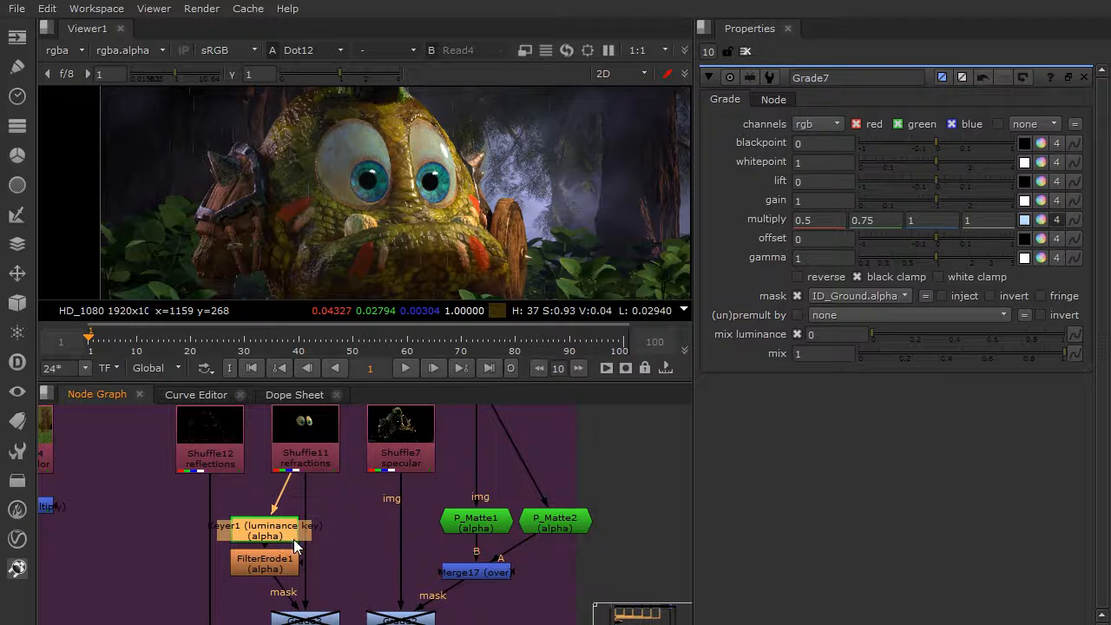
key(1)
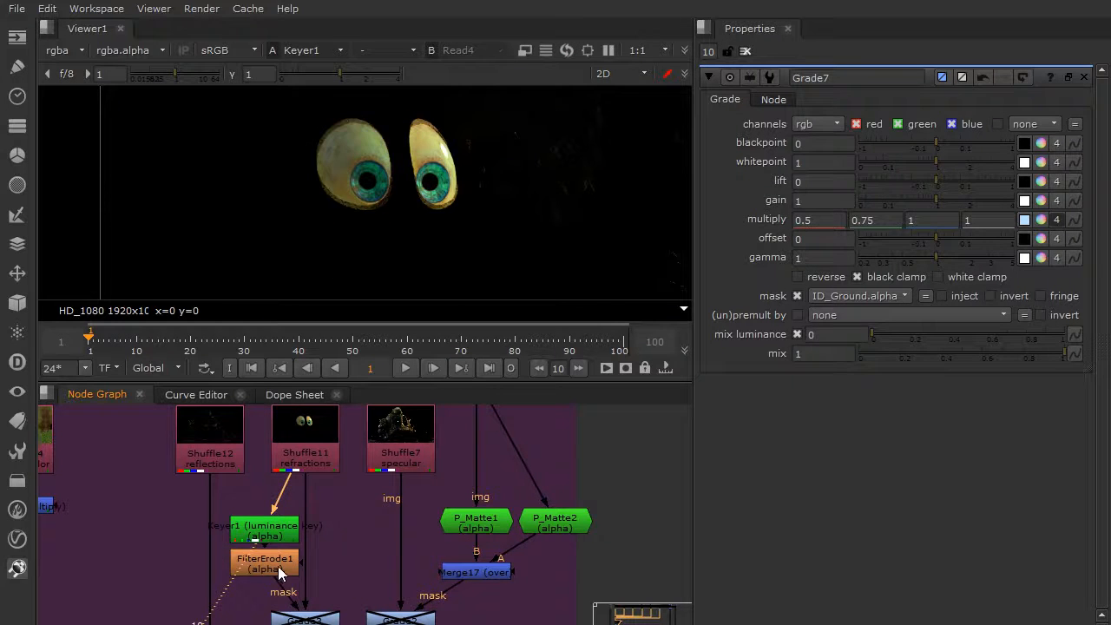
key(a)
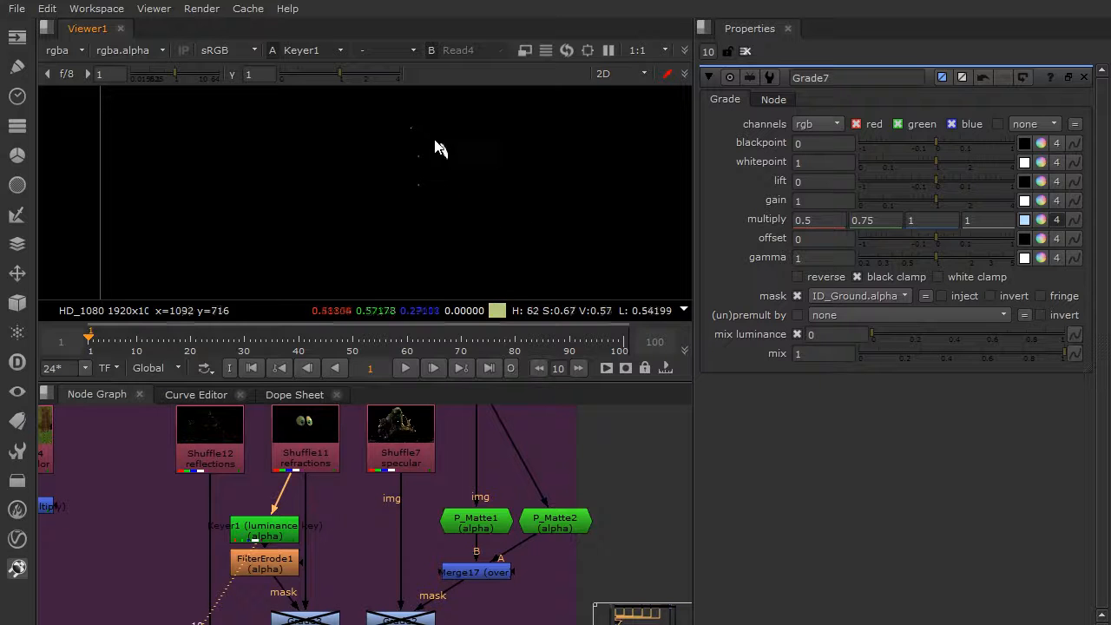
Enable Grade3 below the refractions pass and show the Dot12 result in the viewer.
click(307, 620)
key(1)
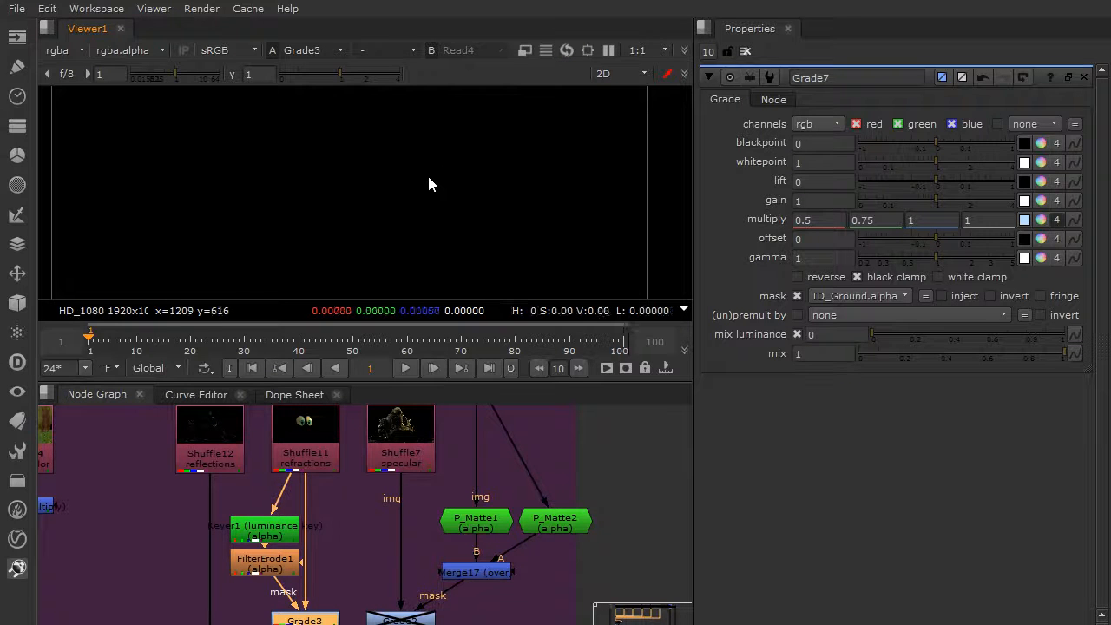
key(1)
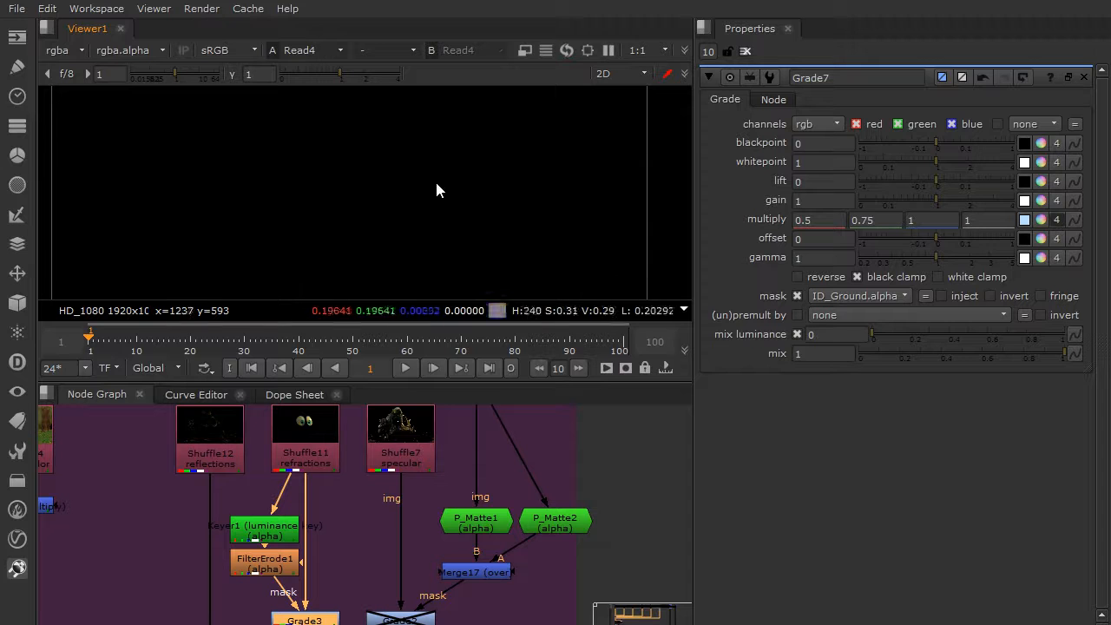
middle_drag(384, 518, 417, 472)
key(1)
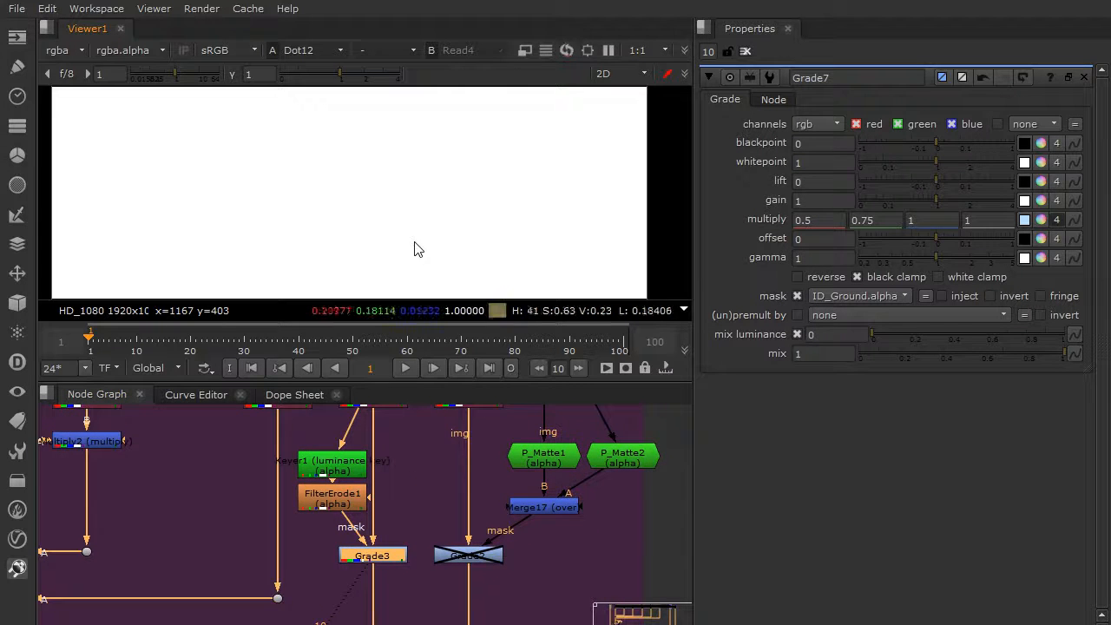
Return the viewer to full colour and toggle Grade3 off and on to compare the eyes up close.
middle_drag(390, 176, 422, 217)
scroll(421, 211, up, 5)
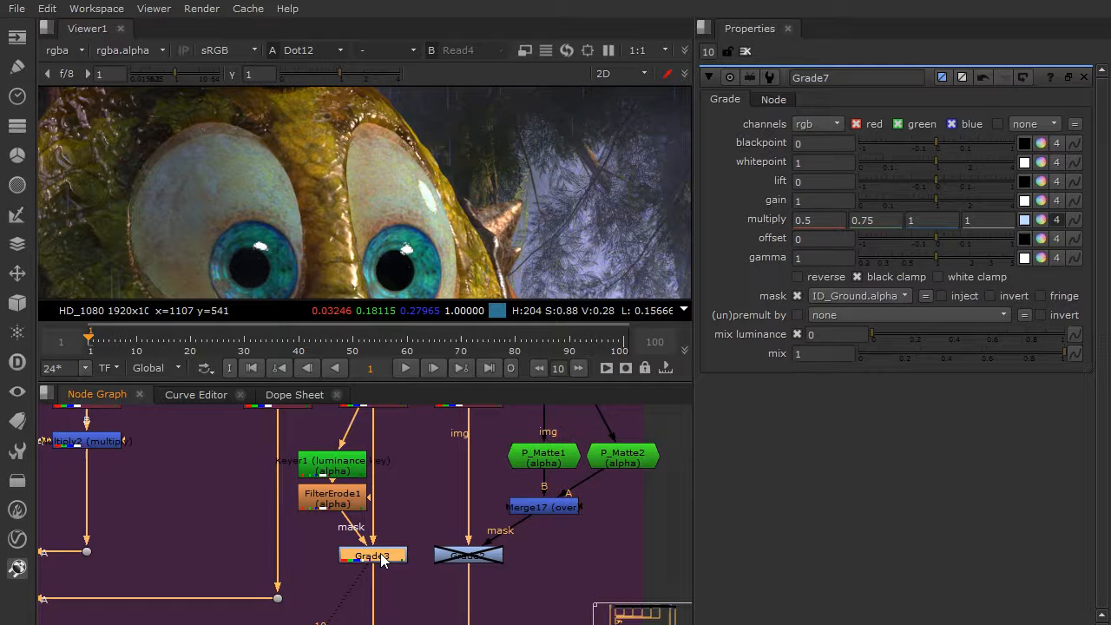
key(d)
key(d)
key(d)
key(d)
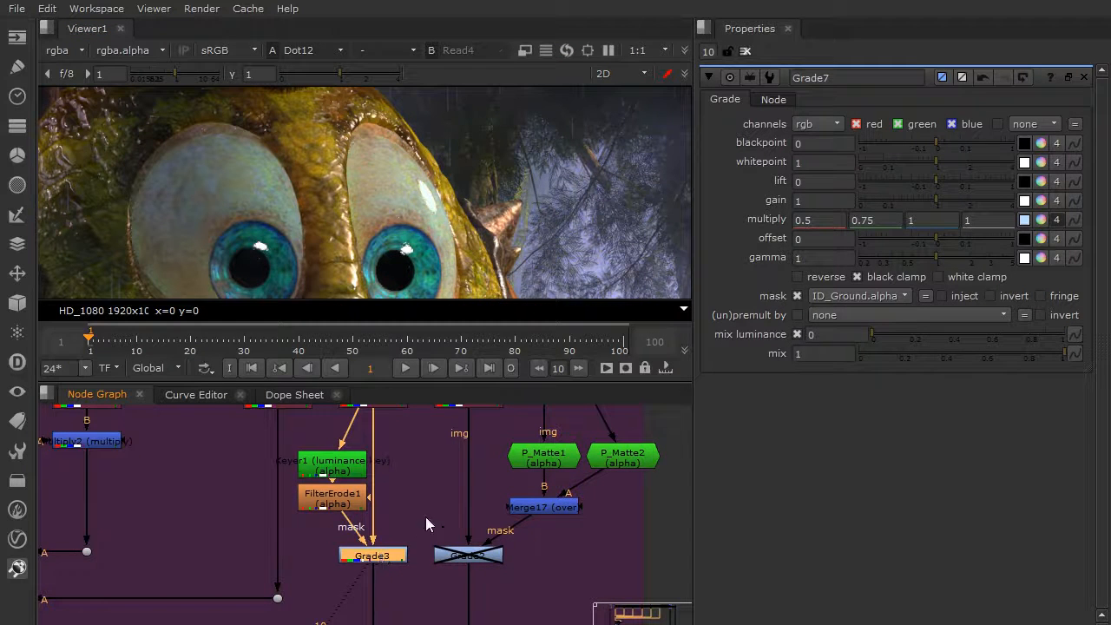
View the output of Merge17, which combines P_Matte1 and P_Matte2, and isolate its alpha channel.
scroll(425, 518, down, 3)
middle_drag(490, 498, 430, 529)
scroll(430, 528, up, 3)
click(445, 543)
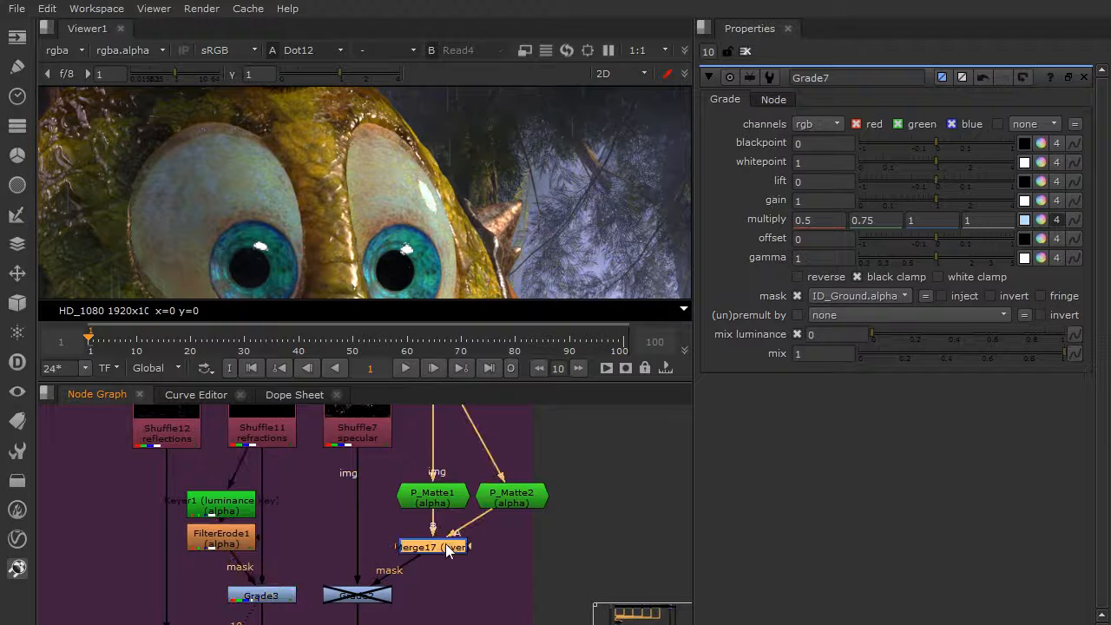
key(1)
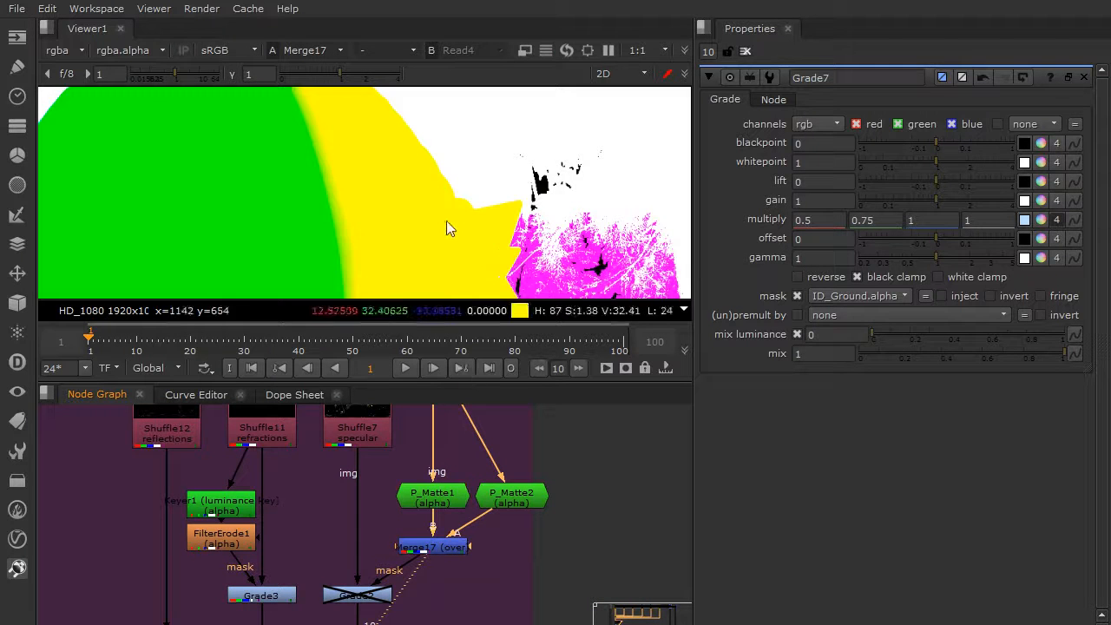
scroll(446, 228, down, 5)
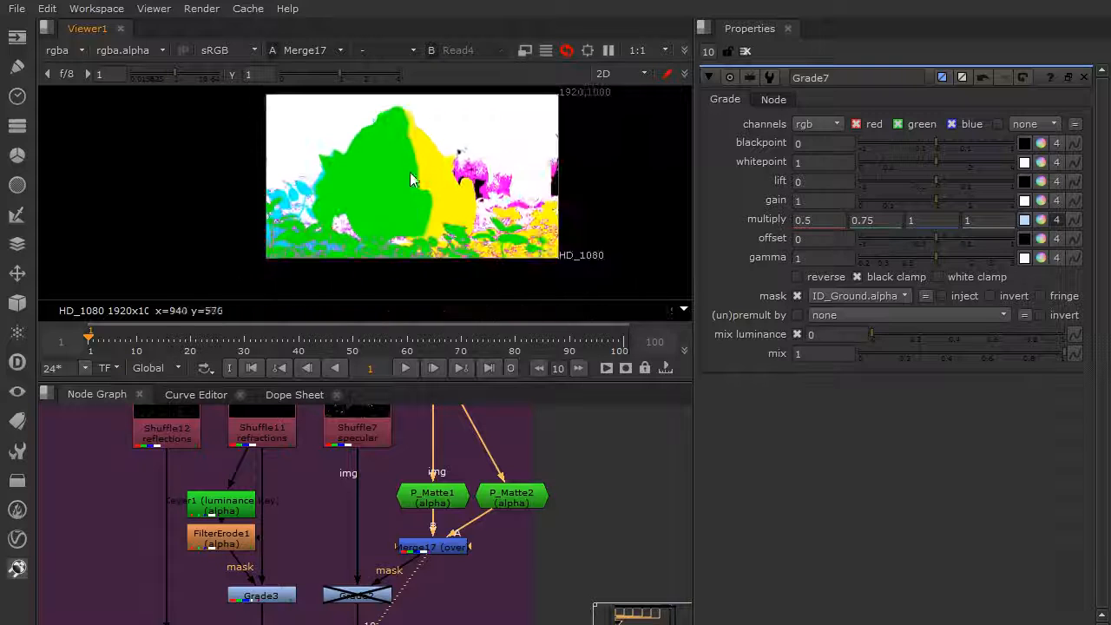
scroll(395, 213, up, 3)
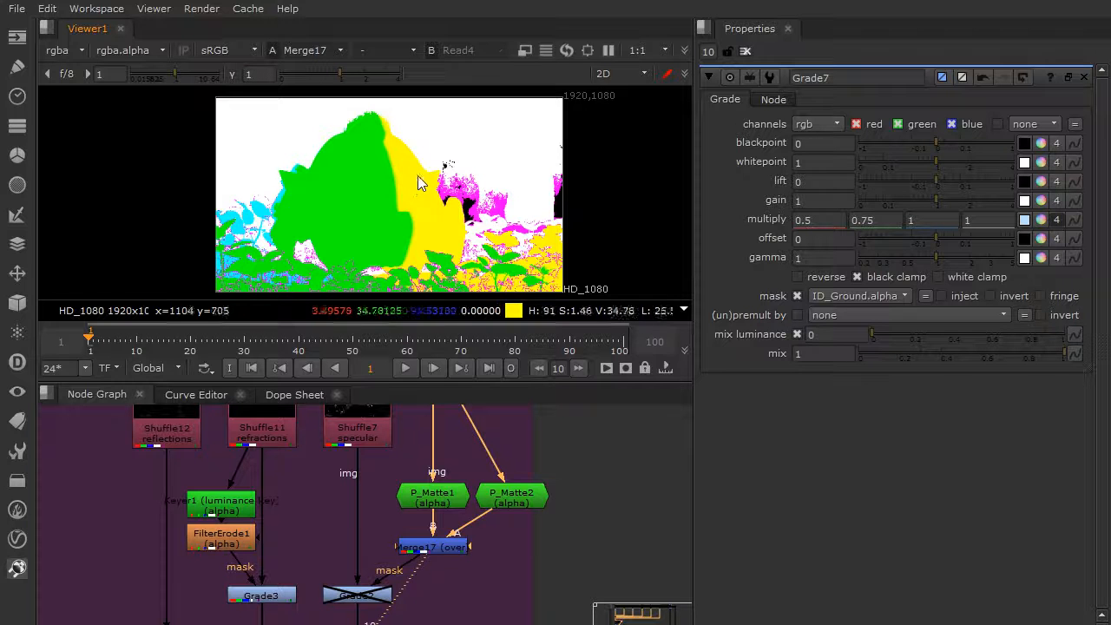
middle_drag(428, 191, 419, 186)
key(a)
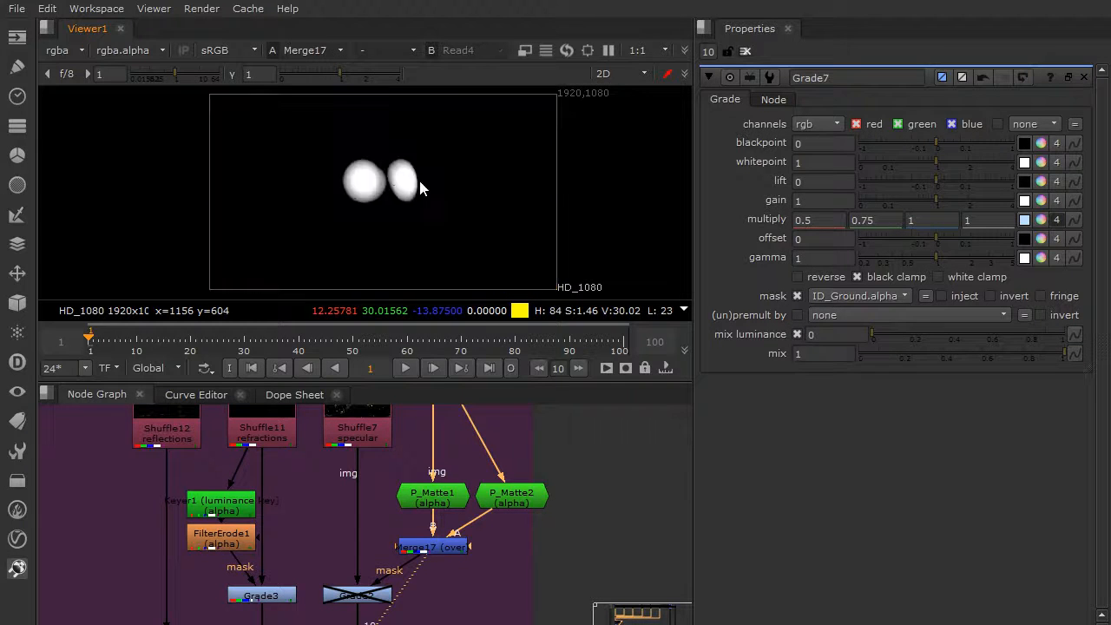
Examine the eye matte up close alongside the P_Matte1 settings, and close all open node properties.
scroll(360, 176, up, 4)
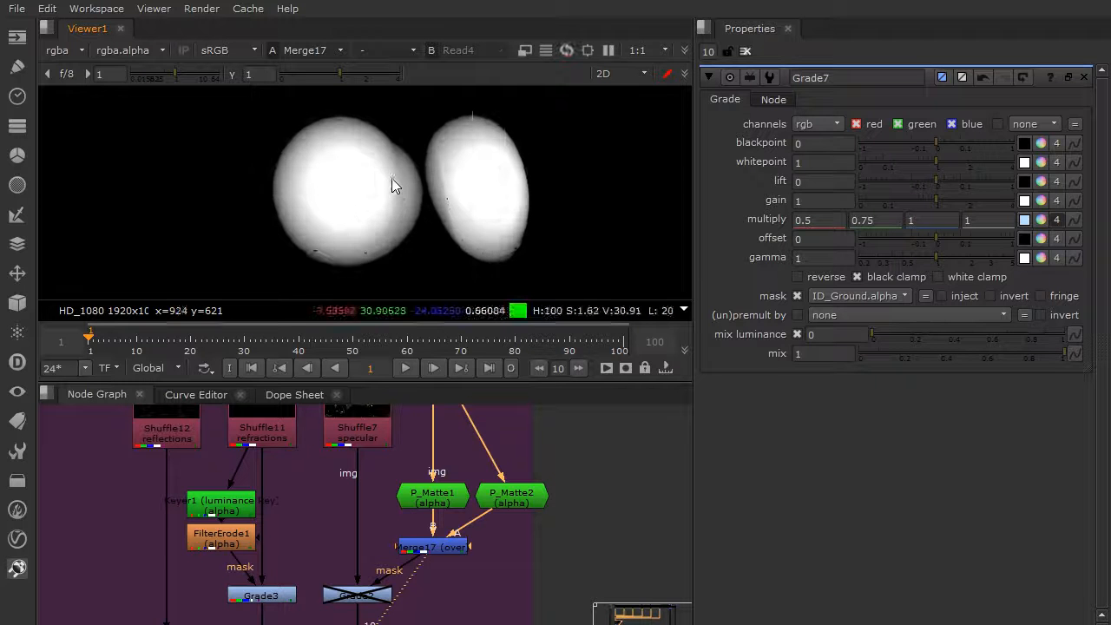
double_click(446, 503)
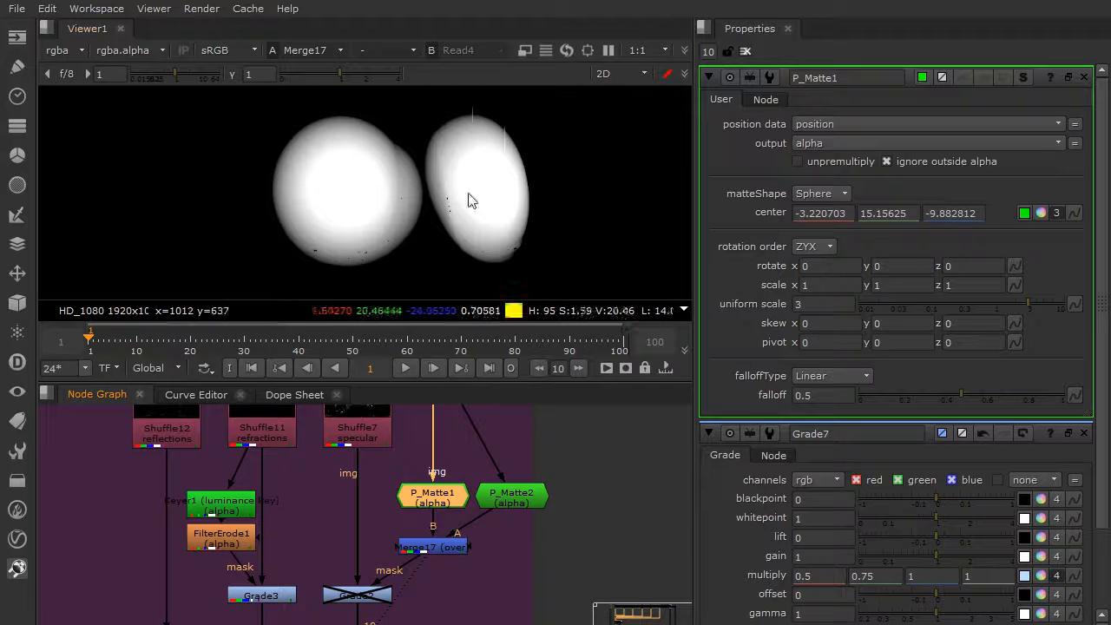
click(744, 51)
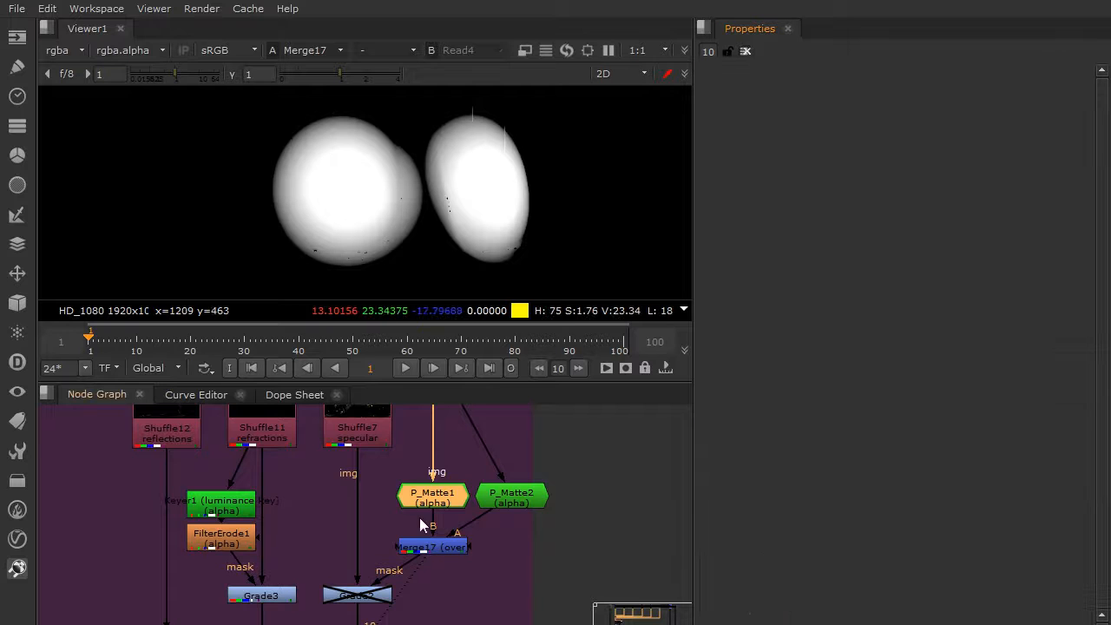
Show the Dot12 result in full colour and enable Grade2 below the specular pass.
middle_drag(532, 501, 533, 532)
click(484, 589)
click(410, 577)
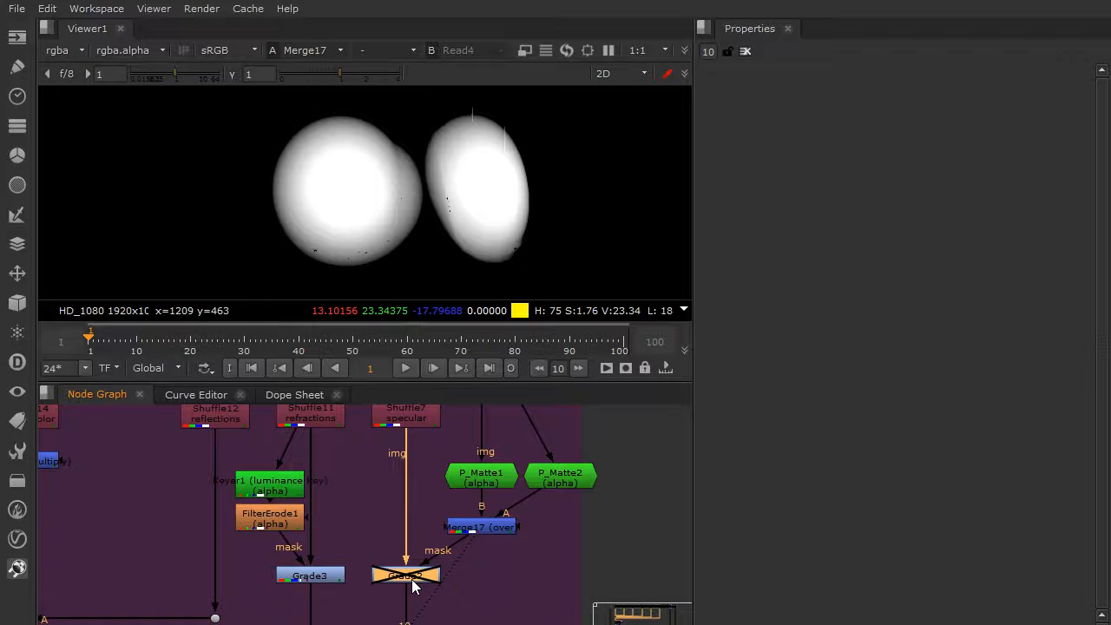
key(1)
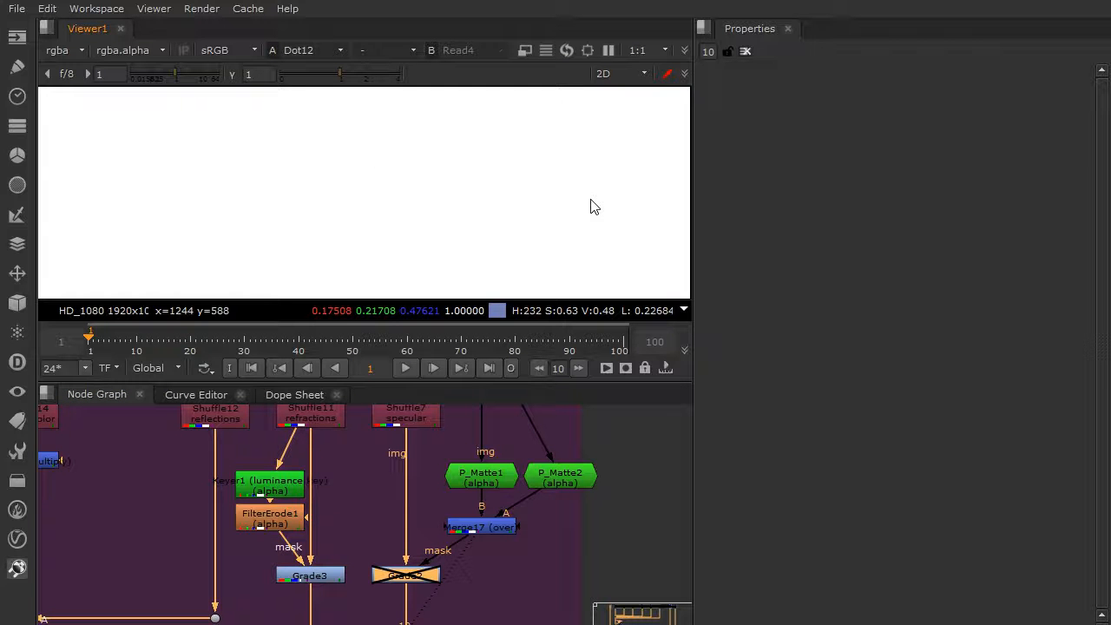
key(a)
key(d)
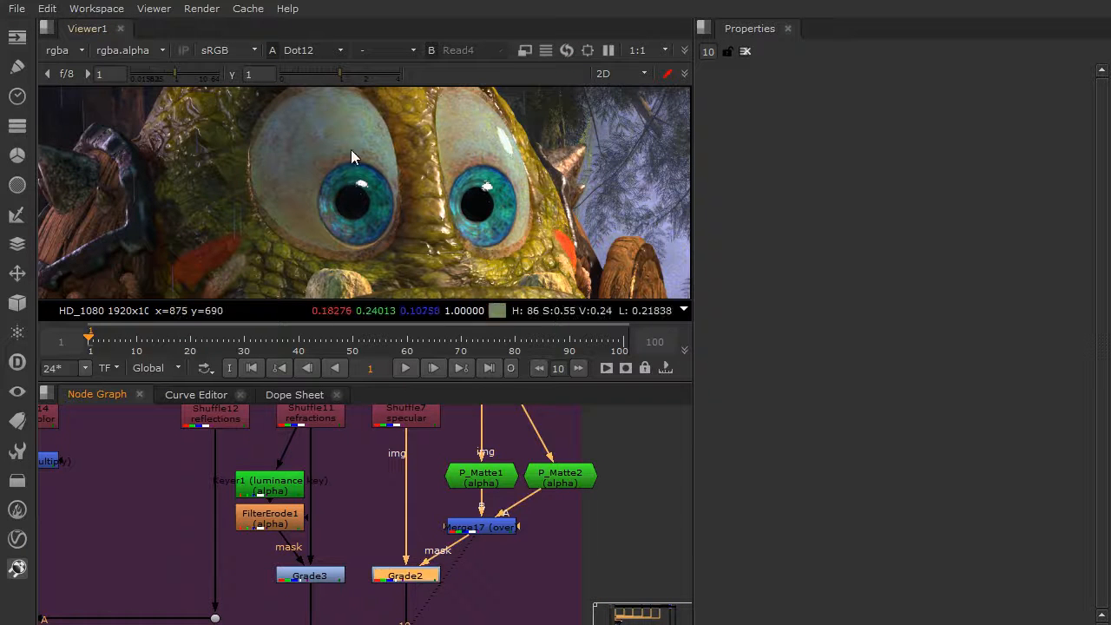
Fit the whole image in the viewer and enable the pgBokeh1 node in the Defocus section.
scroll(429, 460, down, 3)
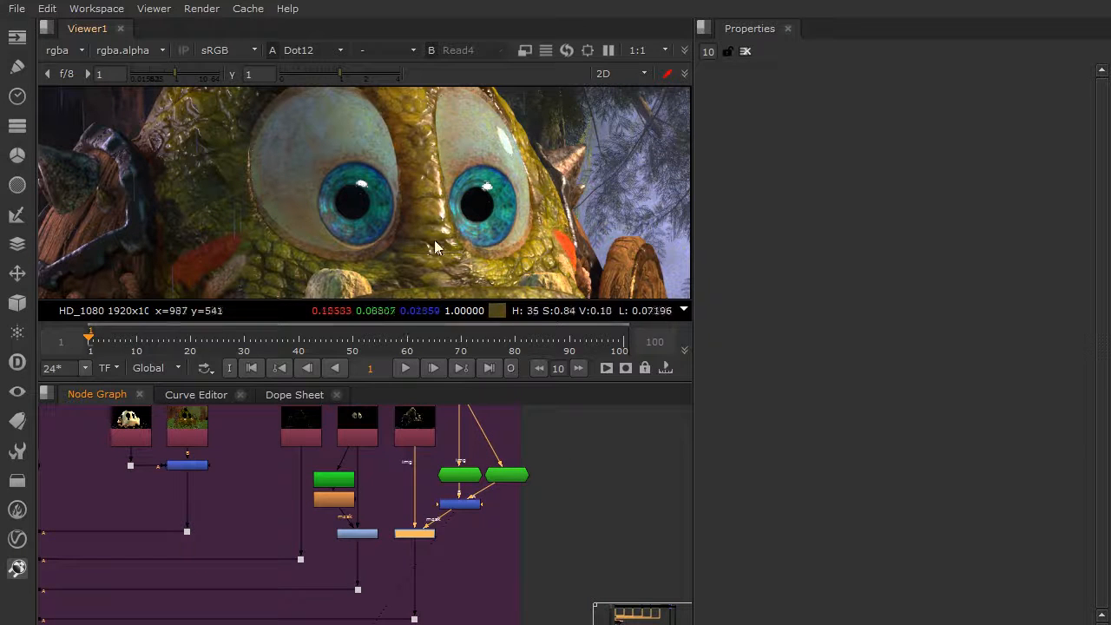
scroll(405, 517, down, 9)
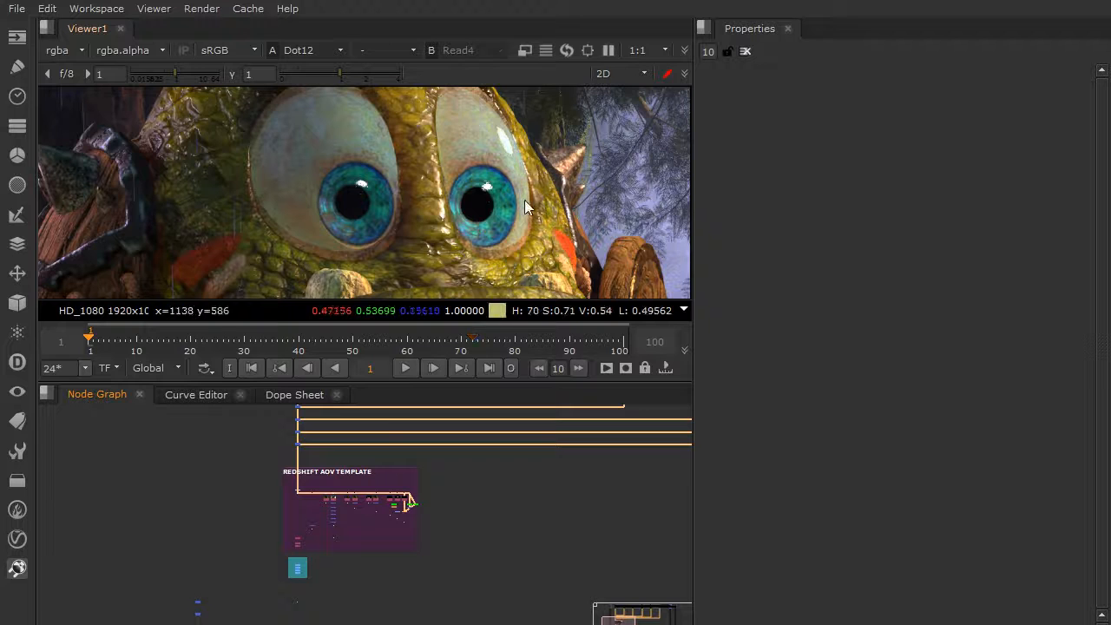
key(f)
middle_drag(377, 480, 503, 388)
middle_drag(430, 469, 452, 428)
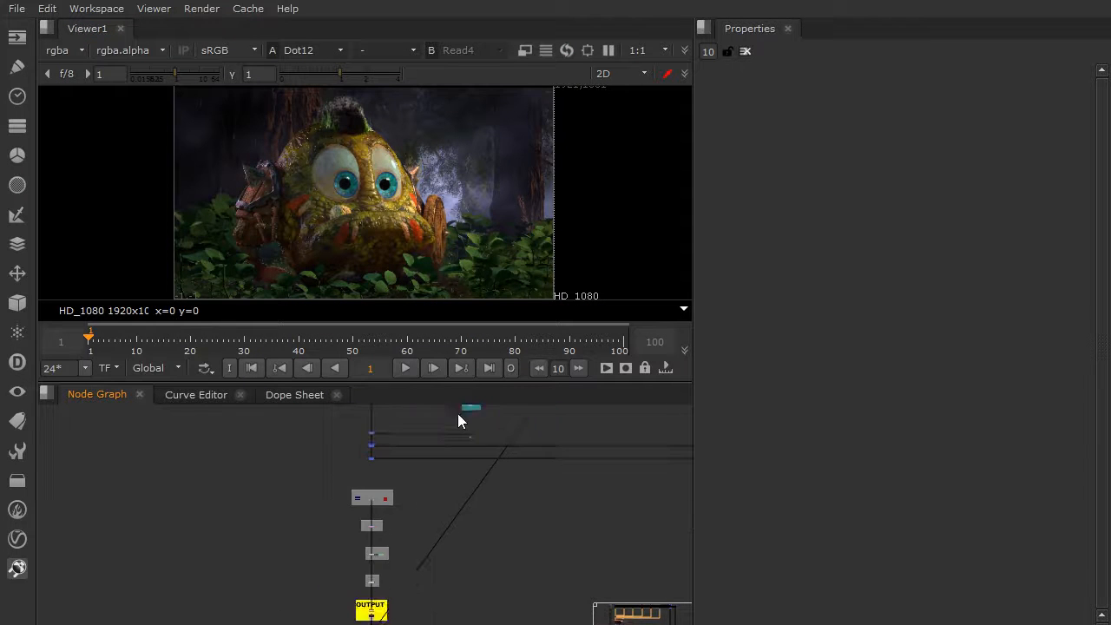
scroll(371, 505, up, 5)
middle_drag(378, 415, 364, 463)
scroll(365, 463, up, 4)
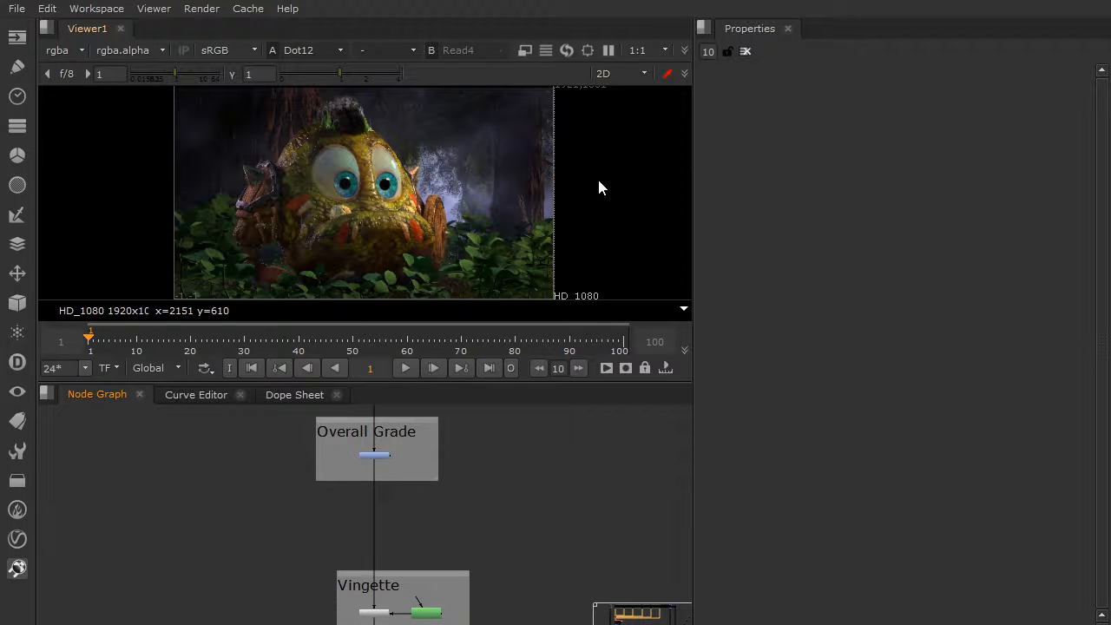
middle_drag(403, 576, 396, 624)
middle_drag(351, 416, 360, 518)
scroll(361, 516, up, 5)
middle_drag(417, 484, 349, 518)
scroll(350, 517, down, 1)
middle_drag(347, 560, 338, 547)
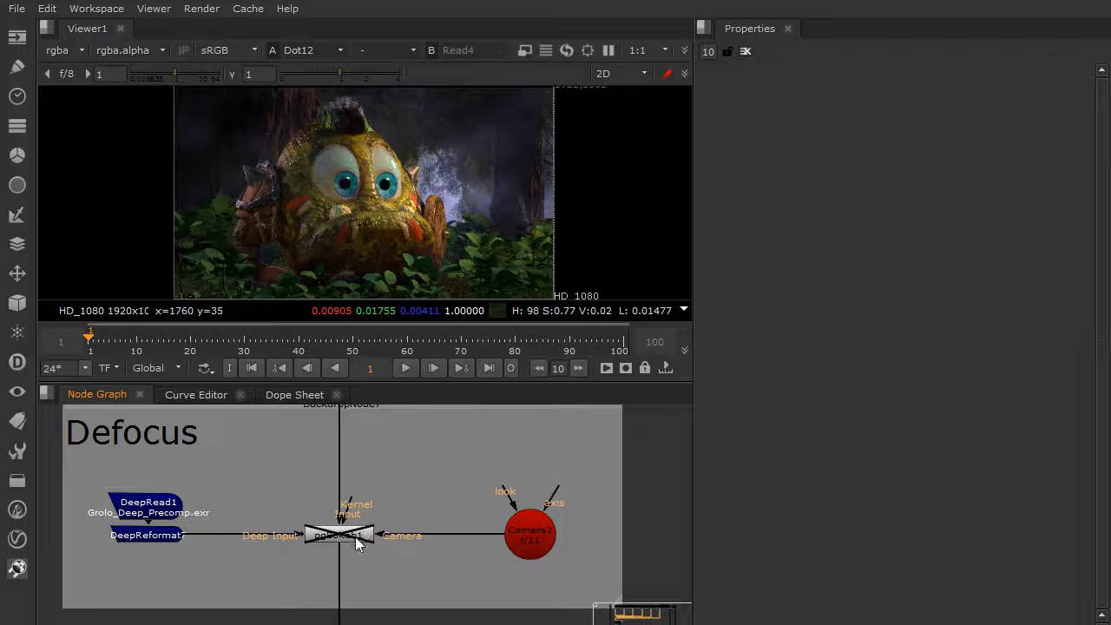
click(353, 538)
key(d)
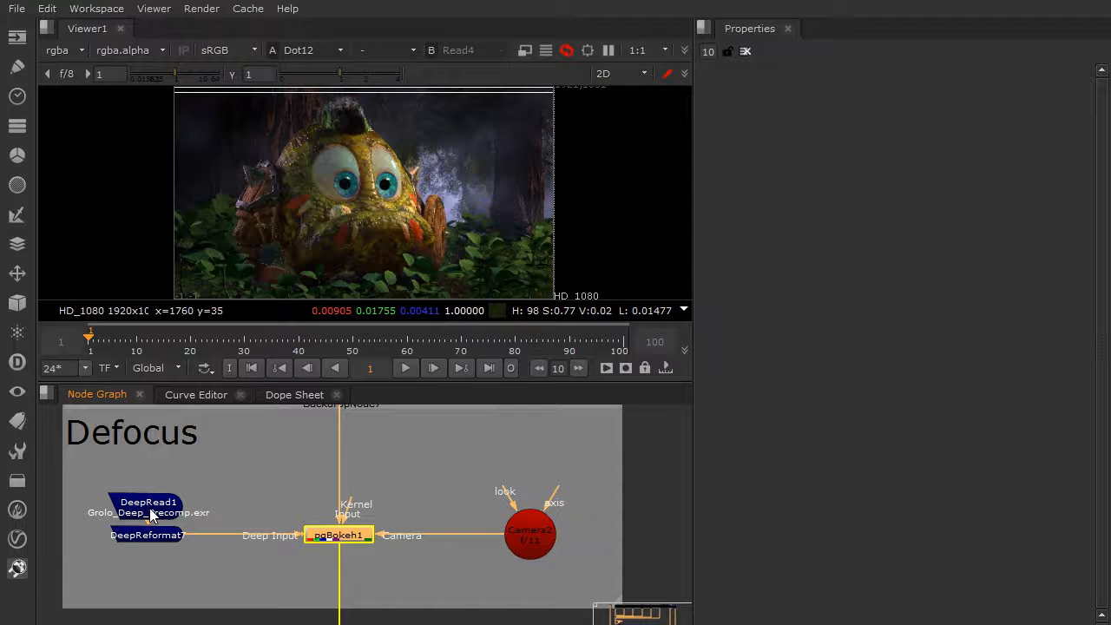
Highlight the DeepRead1 and DeepReformat7 nodes that feed pgBokeh1's deep input, and clear the selection.
drag(69, 566, 228, 466)
click(271, 452)
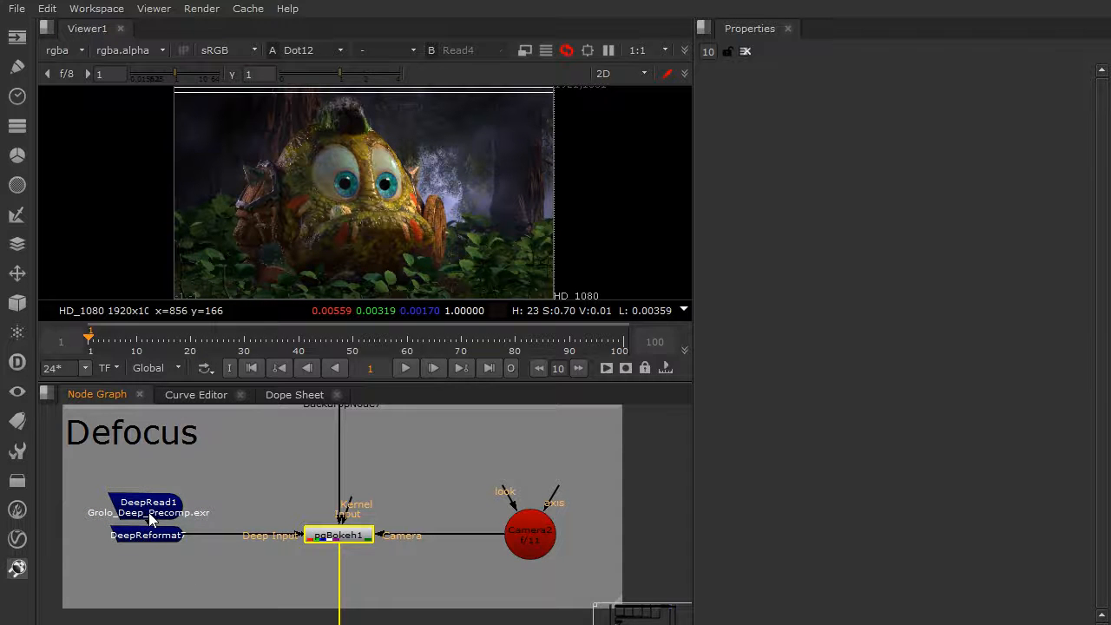
drag(82, 481, 391, 575)
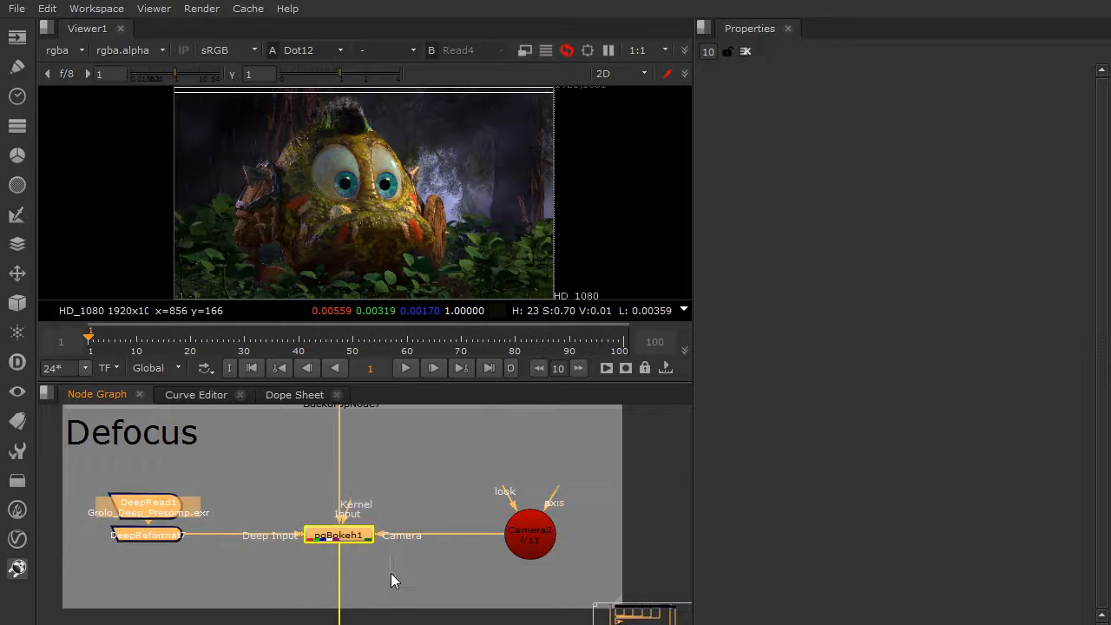
click(275, 576)
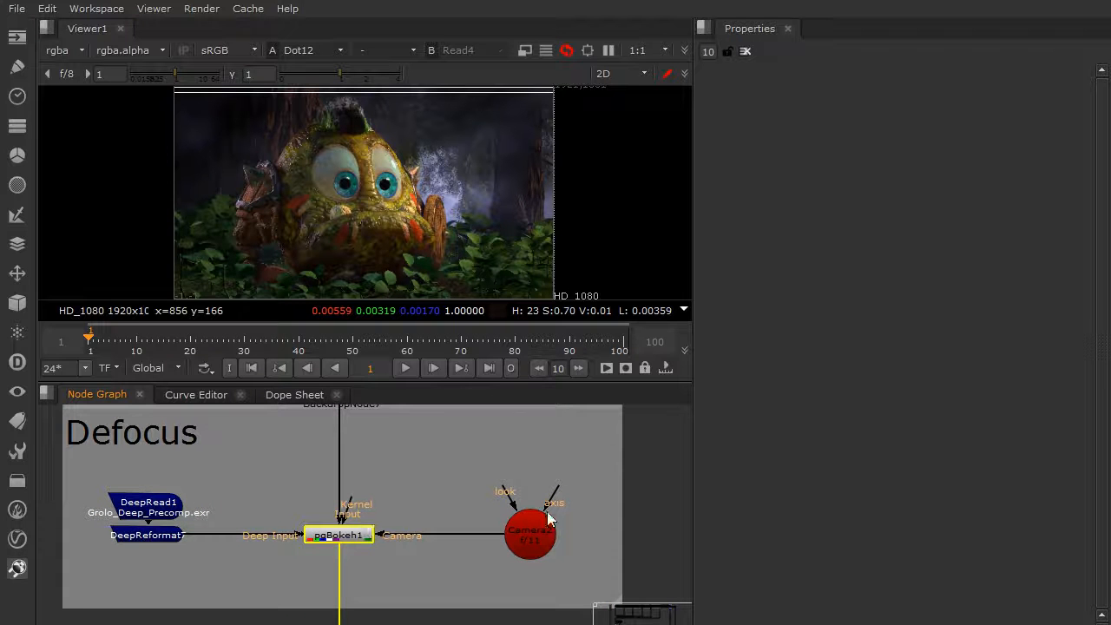
Examine Camera2's projection settings, including focal distance and fstop, and close its properties.
double_click(531, 538)
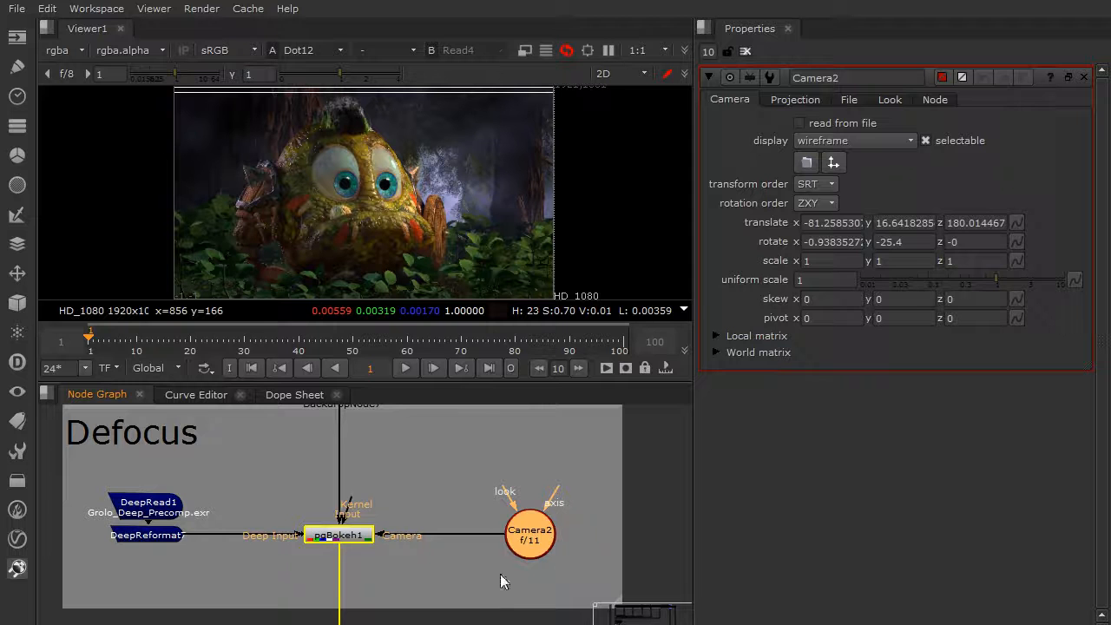
click(792, 101)
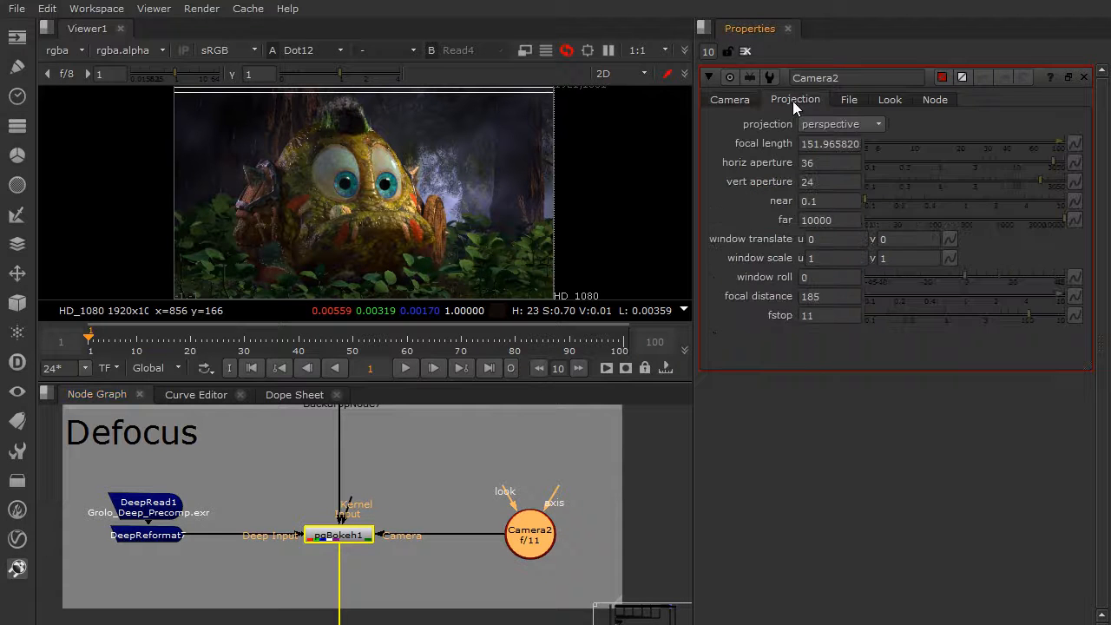
click(746, 50)
Show the Read4 image with the defocus in the viewer and expand the viewer to fill the window.
key(2)
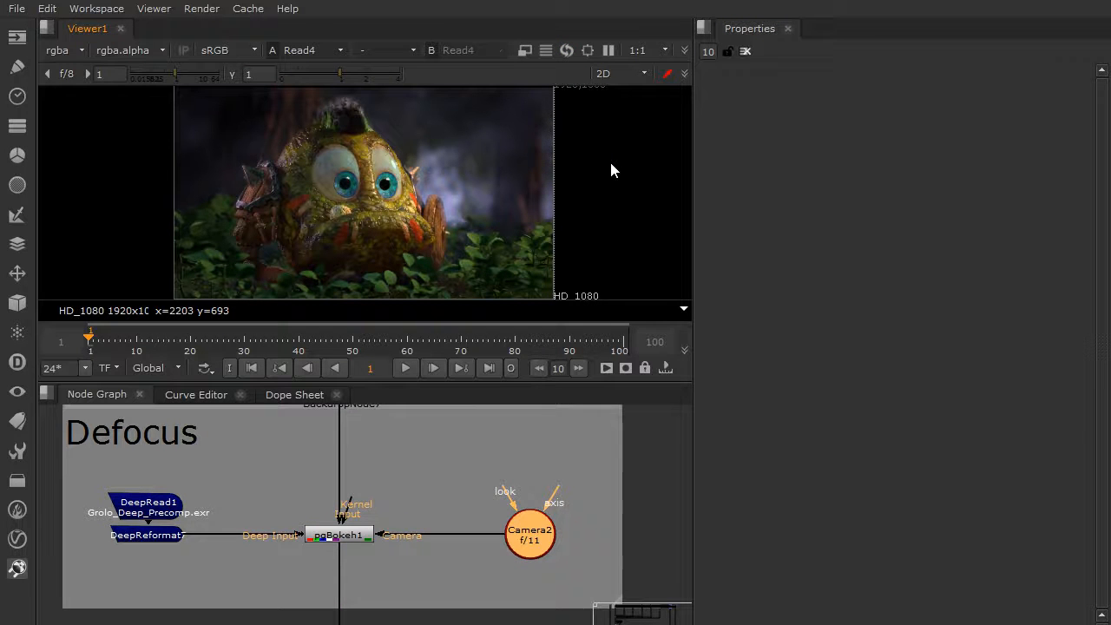
scroll(422, 559, down, 6)
middle_drag(446, 556, 463, 444)
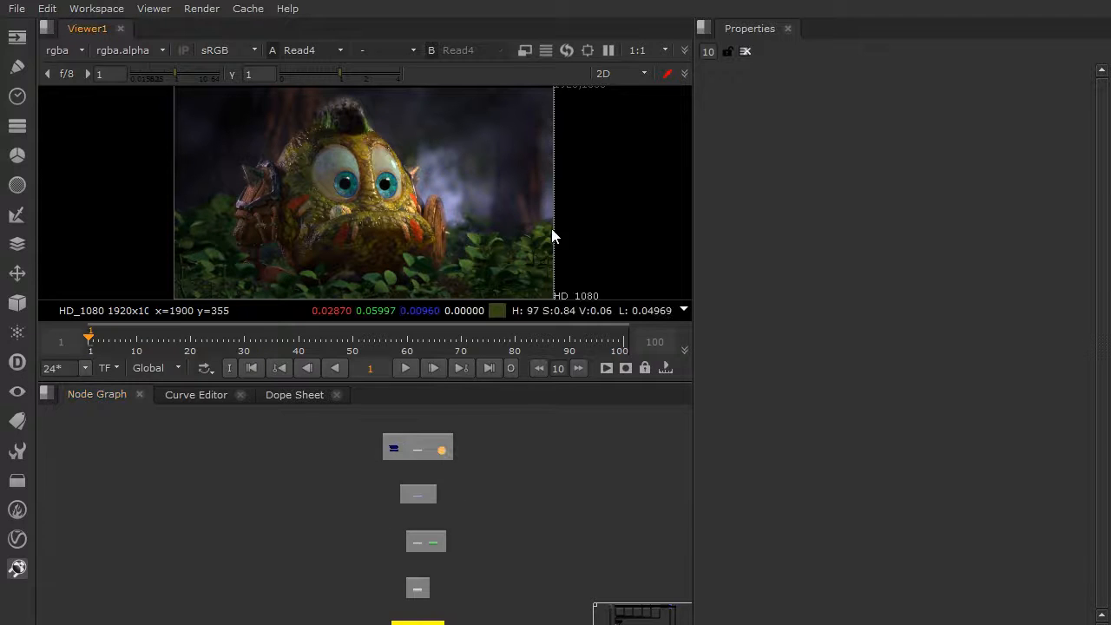
key(space)
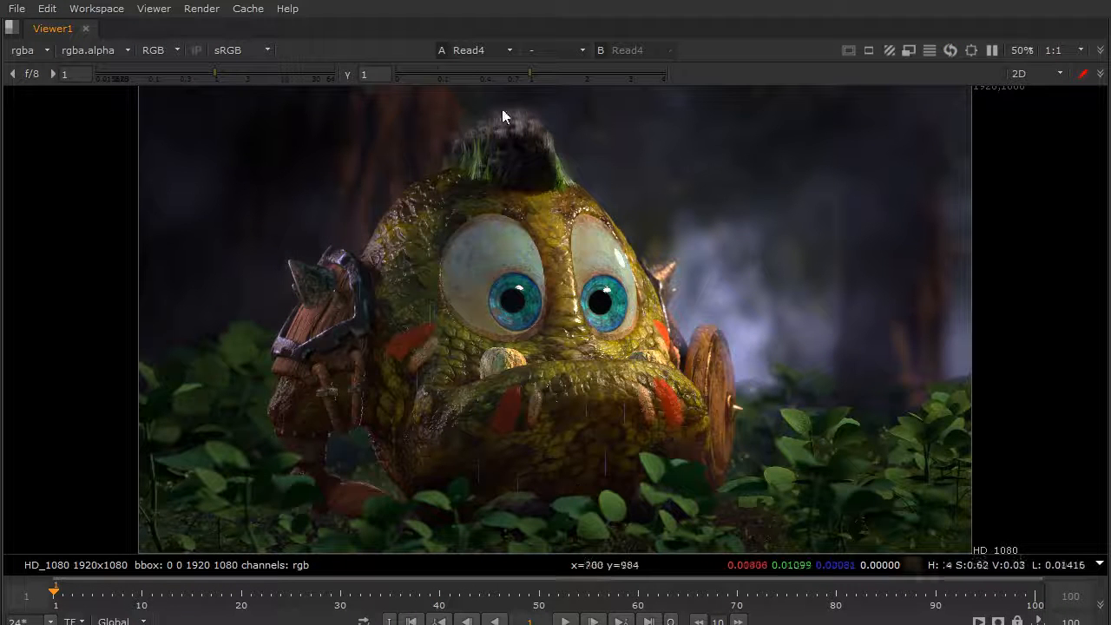